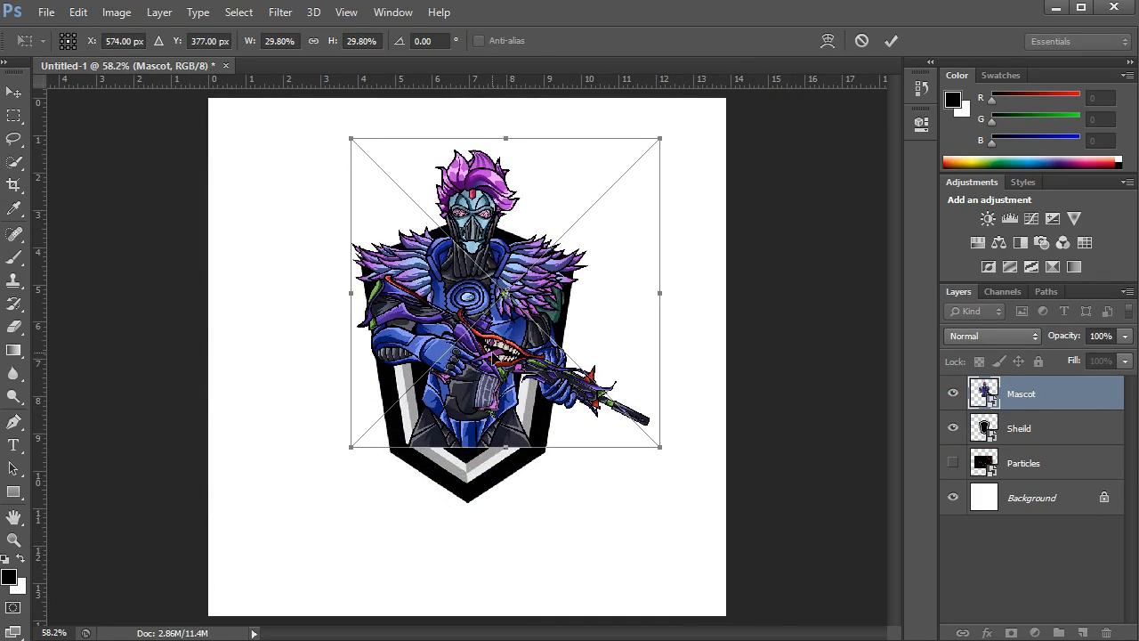
Step: Shrink the Mascot layer and nudge it into place over the shield
{"action": "left_click_drag", "start_coordinate": [658, 445], "coordinate": [611, 399]}
{"action": "left_click_drag", "start_coordinate": [522, 271], "coordinate": [534, 316]}
{"action": "key", "text": "Return"}
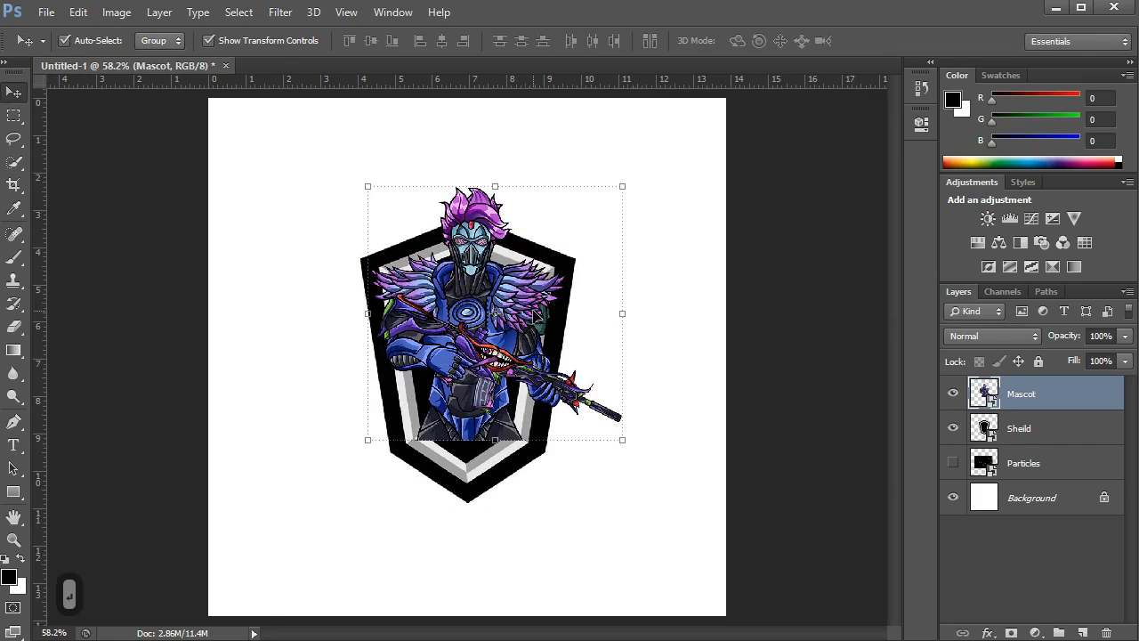
{"action": "key", "text": "Up"}
{"action": "key", "text": "Left"}
{"action": "key", "text": "Left"}
{"action": "left_click", "coordinate": [657, 354]}
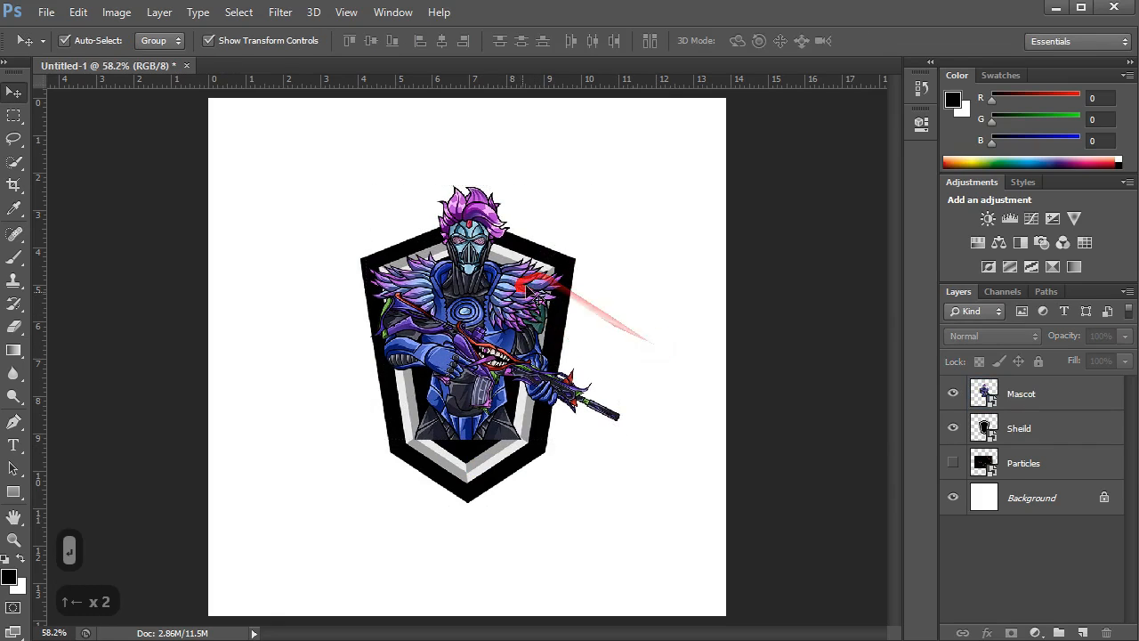
Step: Add a Gradient Map adjustment layer directly above the Sheild layer
{"action": "left_click", "coordinate": [1020, 430]}
{"action": "left_click", "coordinate": [1035, 632]}
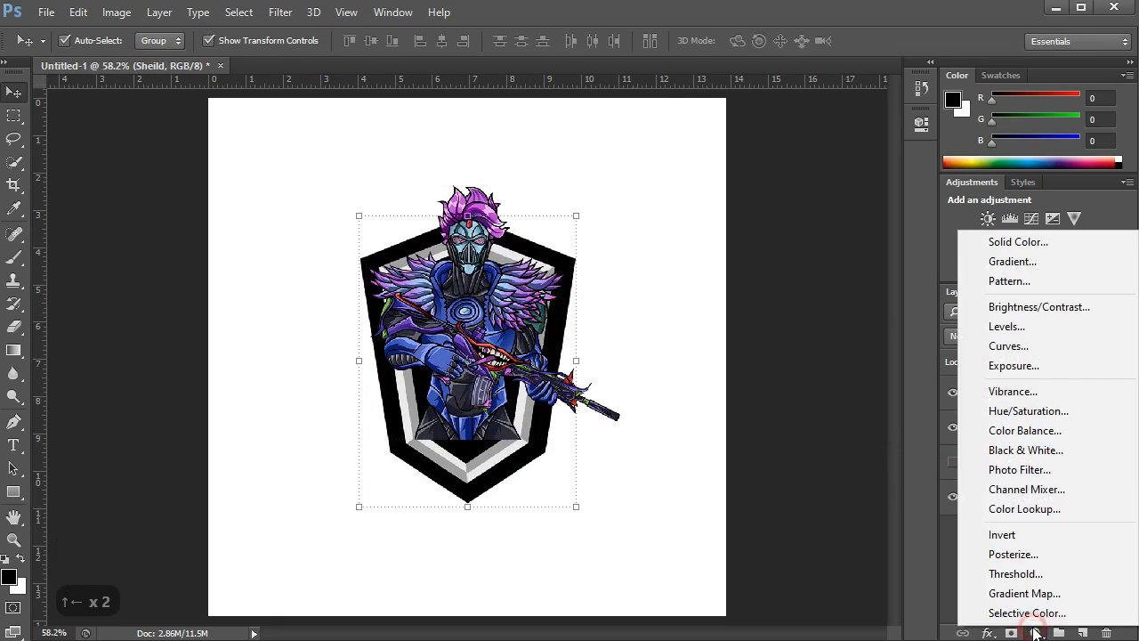
{"action": "left_click", "coordinate": [1024, 593]}
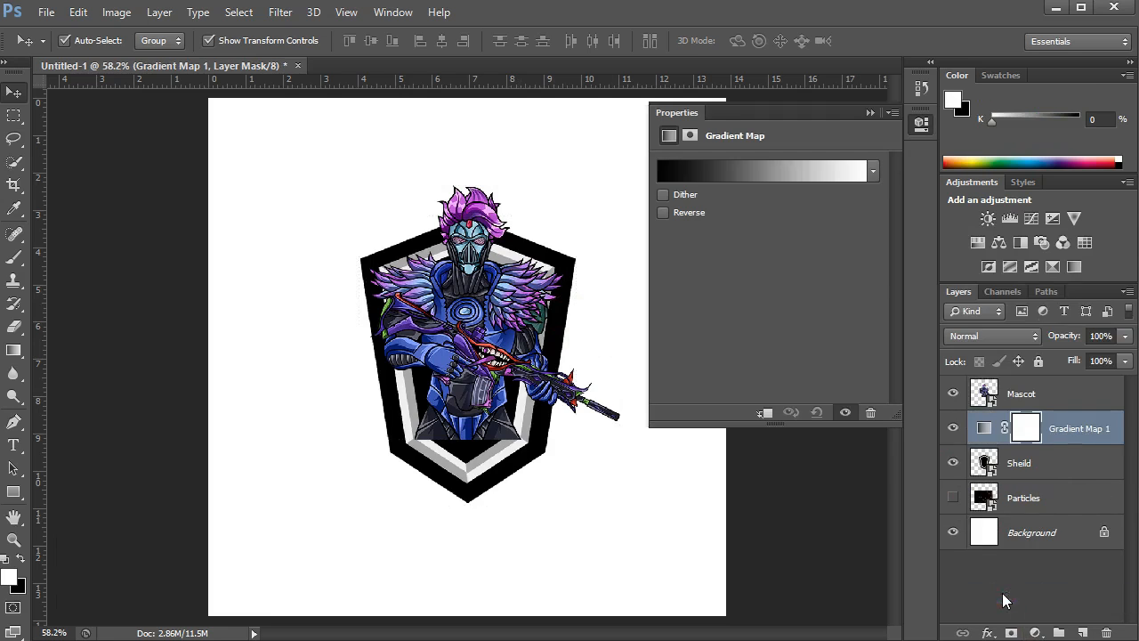
Step: Set the gradient map's white end stop to purple #9600ff and clip the adjustment to the Sheild layer
{"action": "left_click", "coordinate": [730, 176]}
{"action": "left_click", "coordinate": [910, 361]}
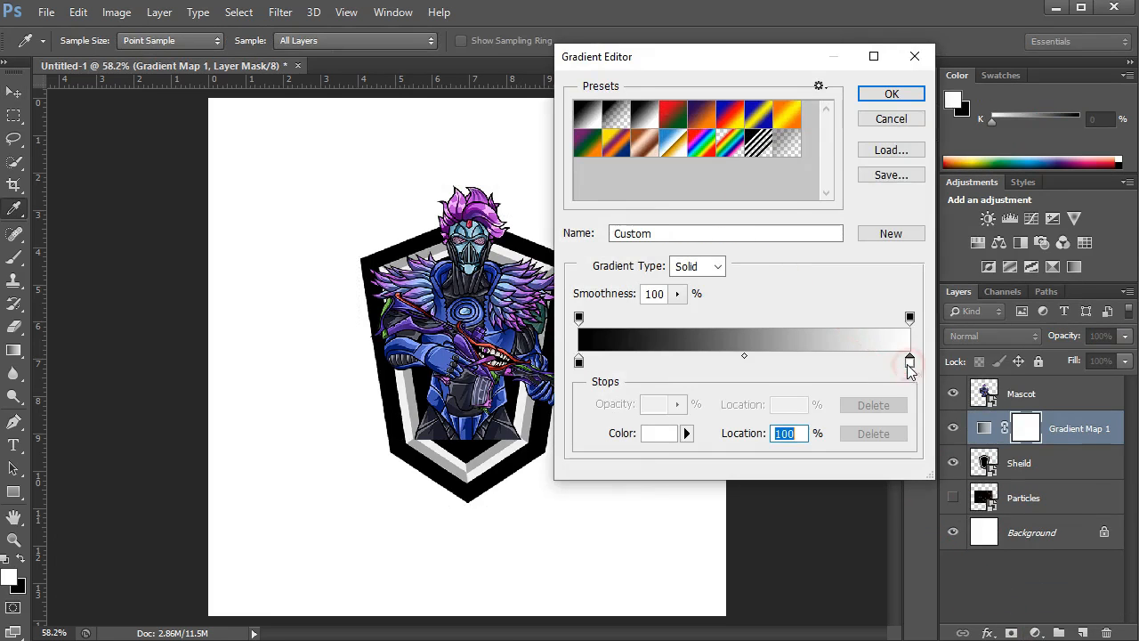
{"action": "left_click", "coordinate": [659, 432]}
{"action": "left_click_drag", "start_coordinate": [623, 116], "coordinate": [752, 154]}
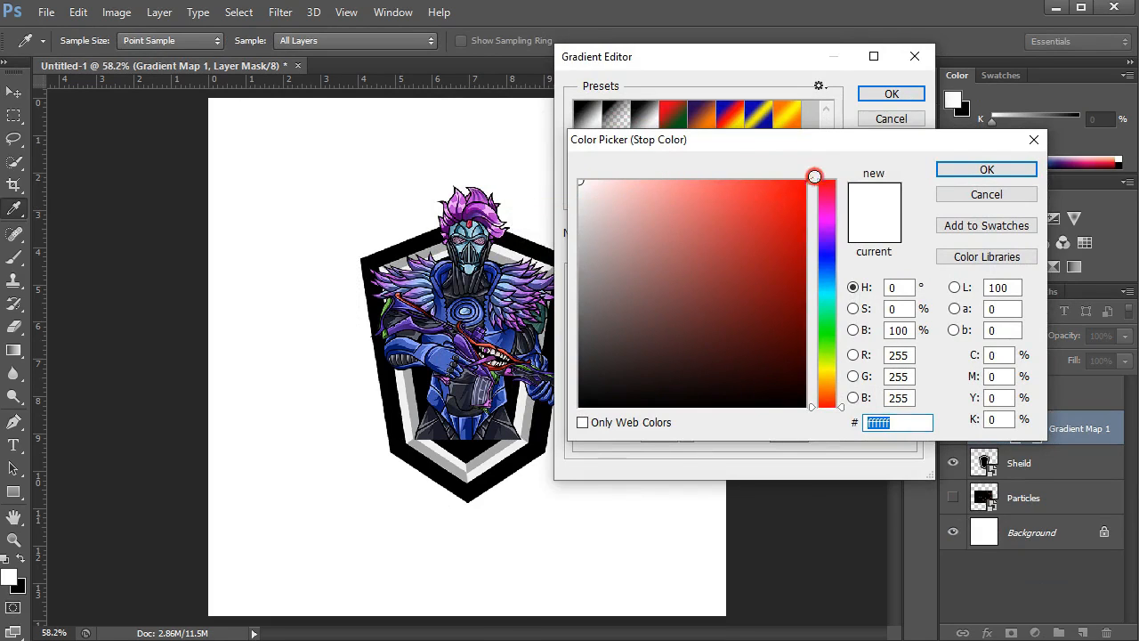
{"action": "left_click_drag", "start_coordinate": [815, 176], "coordinate": [809, 120]}
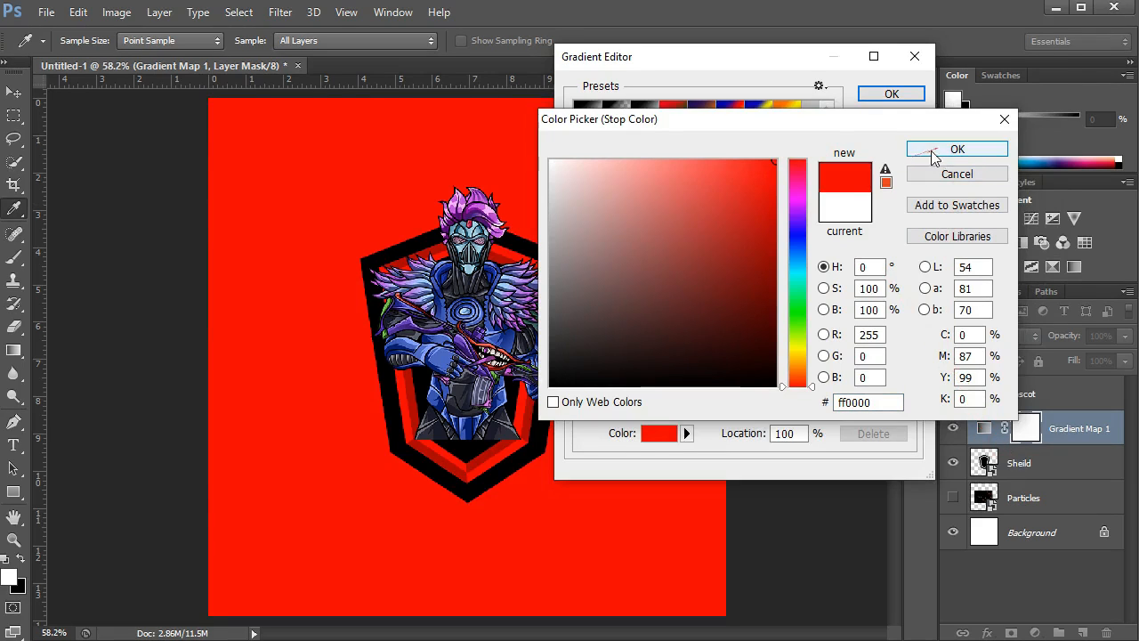
{"action": "left_click", "coordinate": [796, 214]}
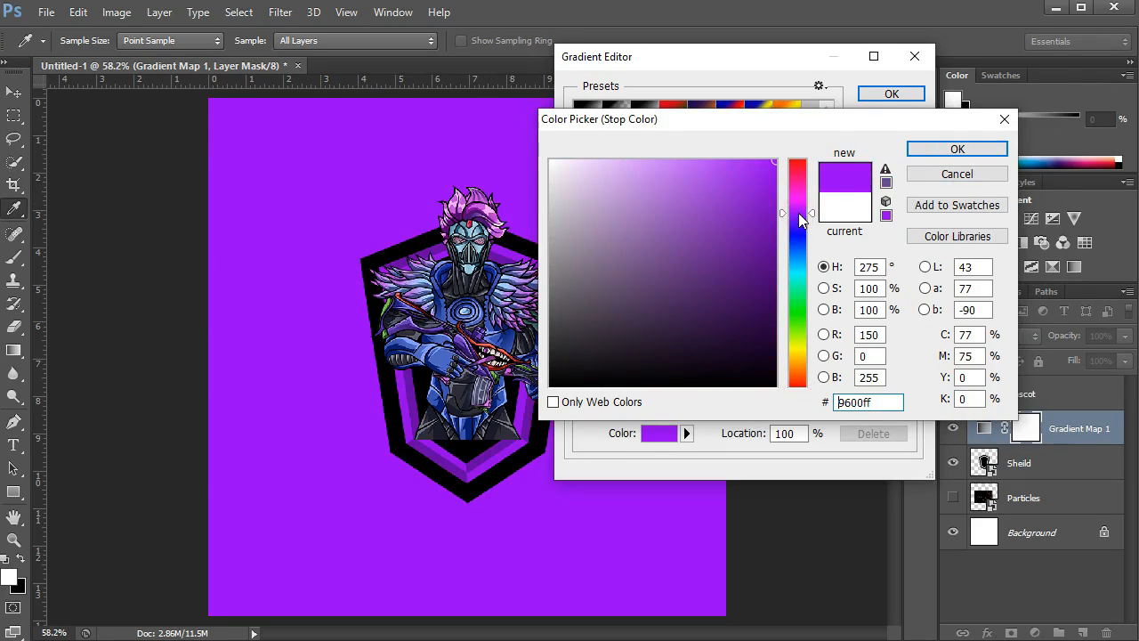
{"action": "left_click", "coordinate": [947, 149]}
{"action": "left_click", "coordinate": [887, 94]}
{"action": "right_click", "coordinate": [988, 427]}
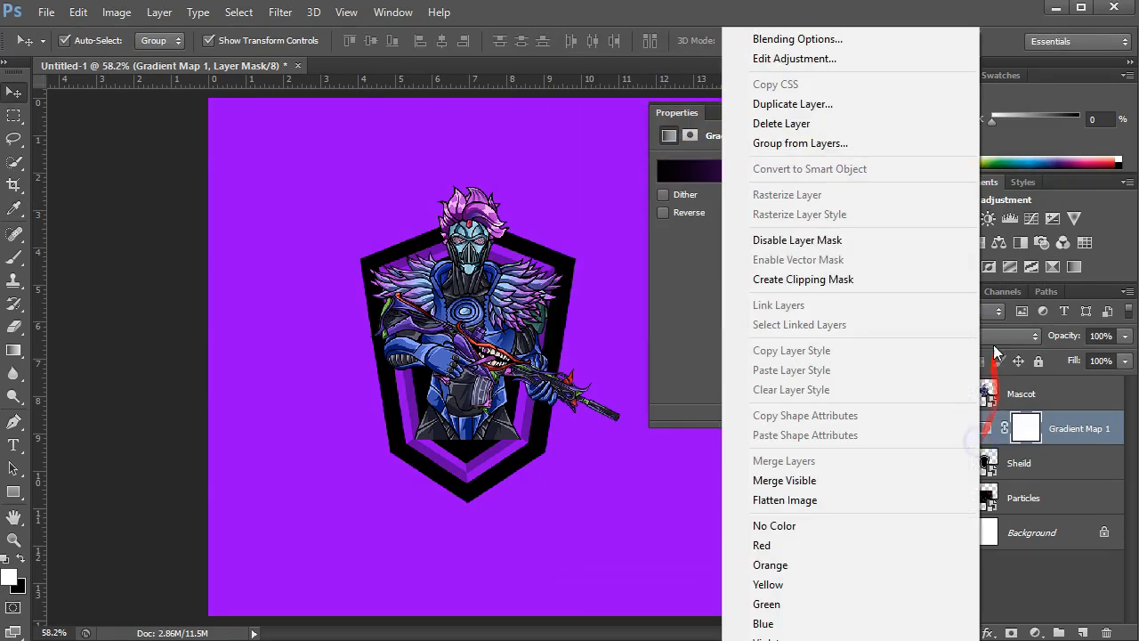
{"action": "left_click", "coordinate": [785, 283]}
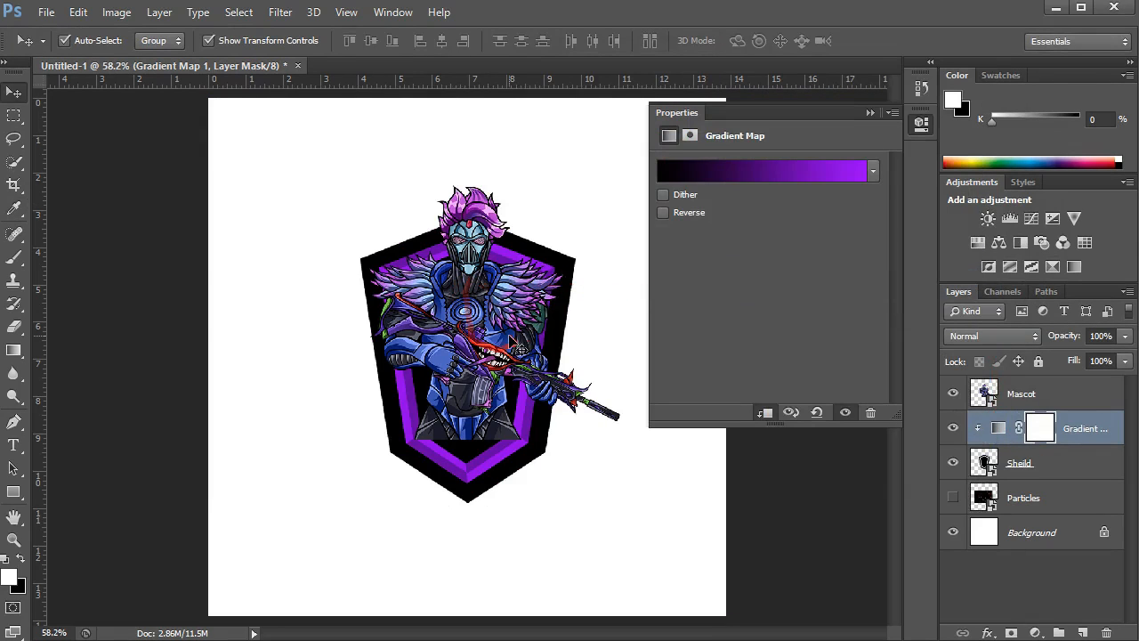
Step: Invert the Background layer's colour from white to black
{"action": "left_click", "coordinate": [1012, 532]}
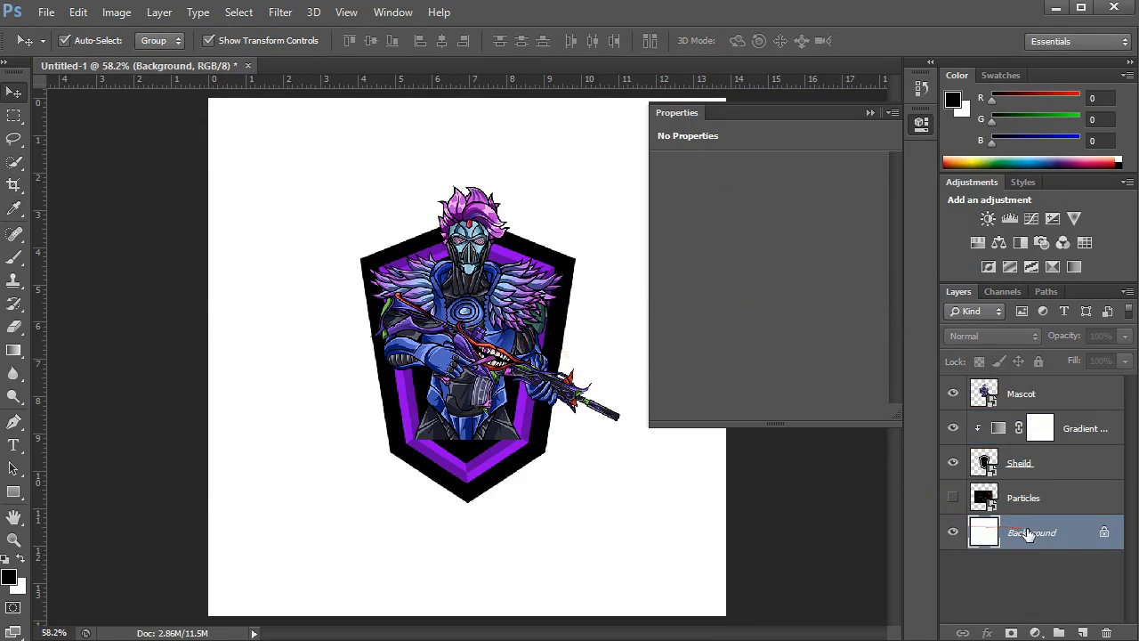
{"action": "left_click", "coordinate": [115, 12]}
{"action": "mouse_move", "coordinate": [89, 17]}
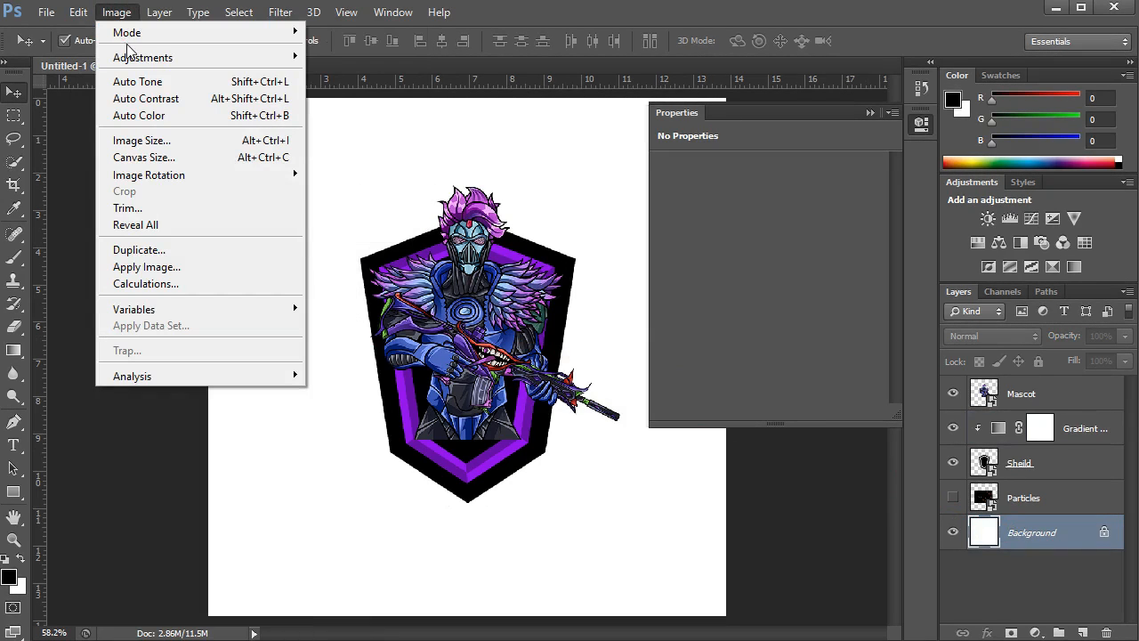
{"action": "mouse_move", "coordinate": [138, 59]}
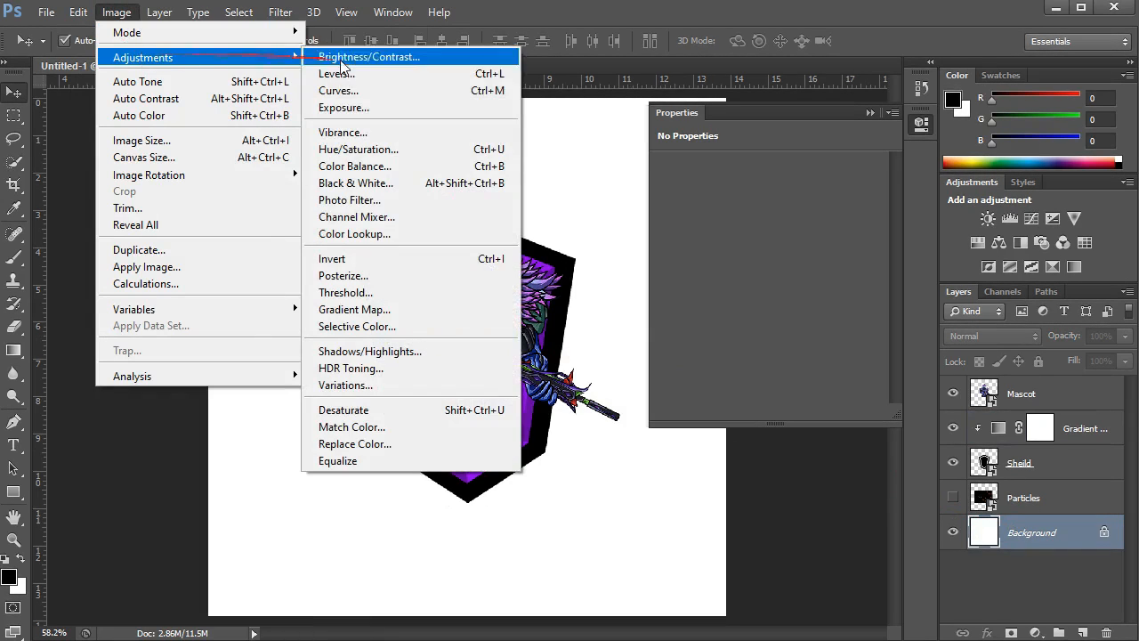
{"action": "left_click", "coordinate": [330, 258]}
Step: Add a thicker outside stroke to the Sheild layer in dark purple #6300a9, sampled from the shield's lower edge
{"action": "left_click", "coordinate": [1032, 472]}
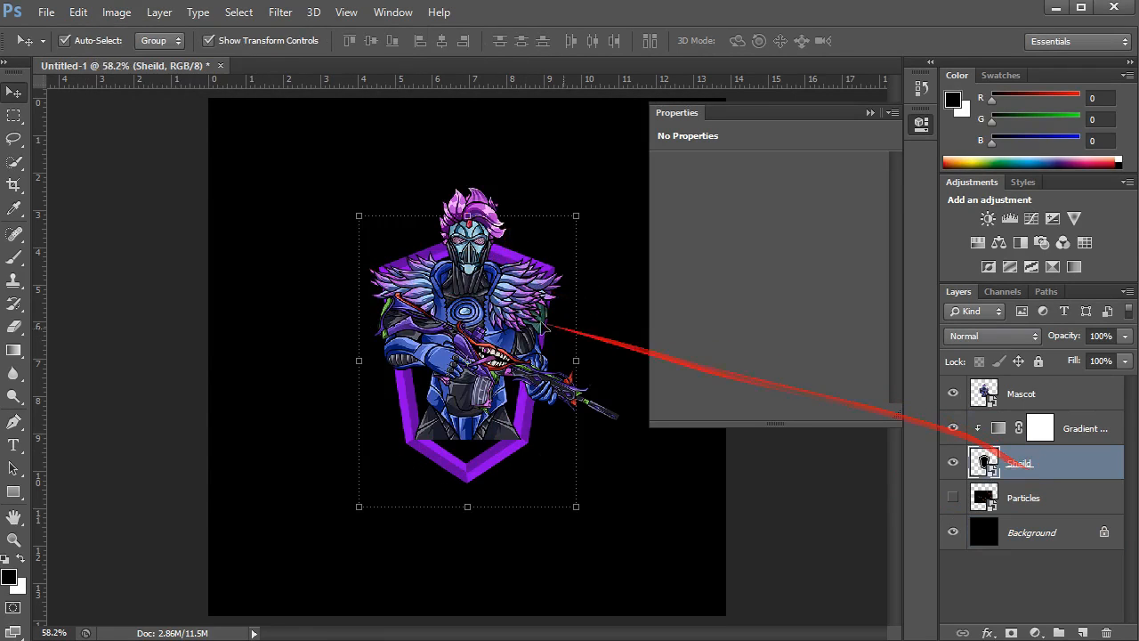
{"action": "left_click", "coordinate": [871, 114]}
{"action": "left_click", "coordinate": [988, 630]}
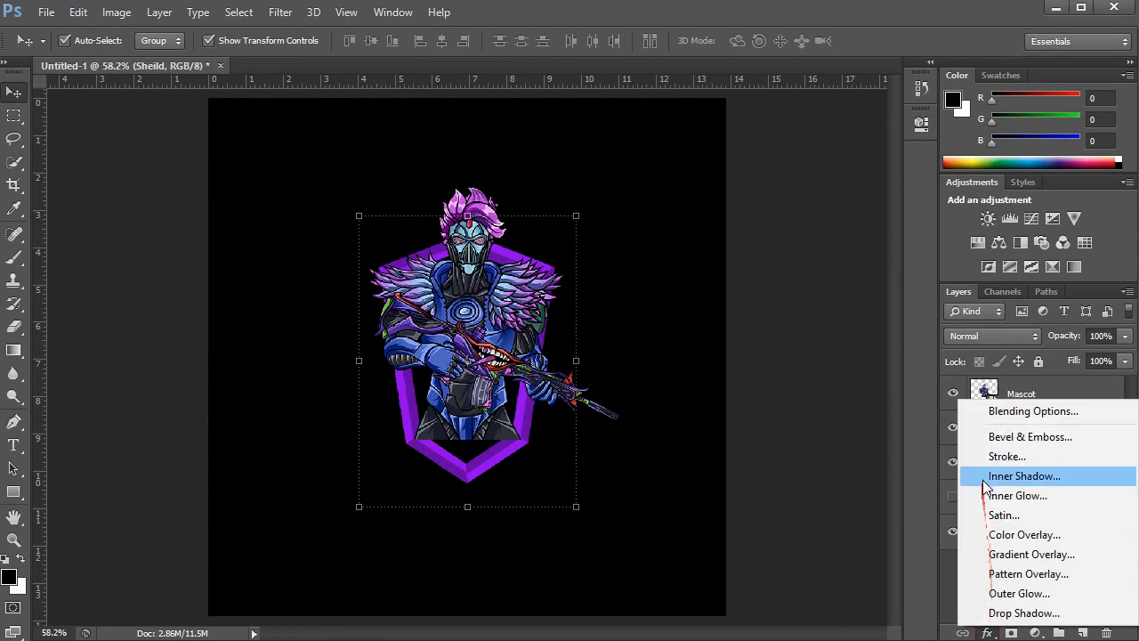
{"action": "left_click", "coordinate": [986, 453]}
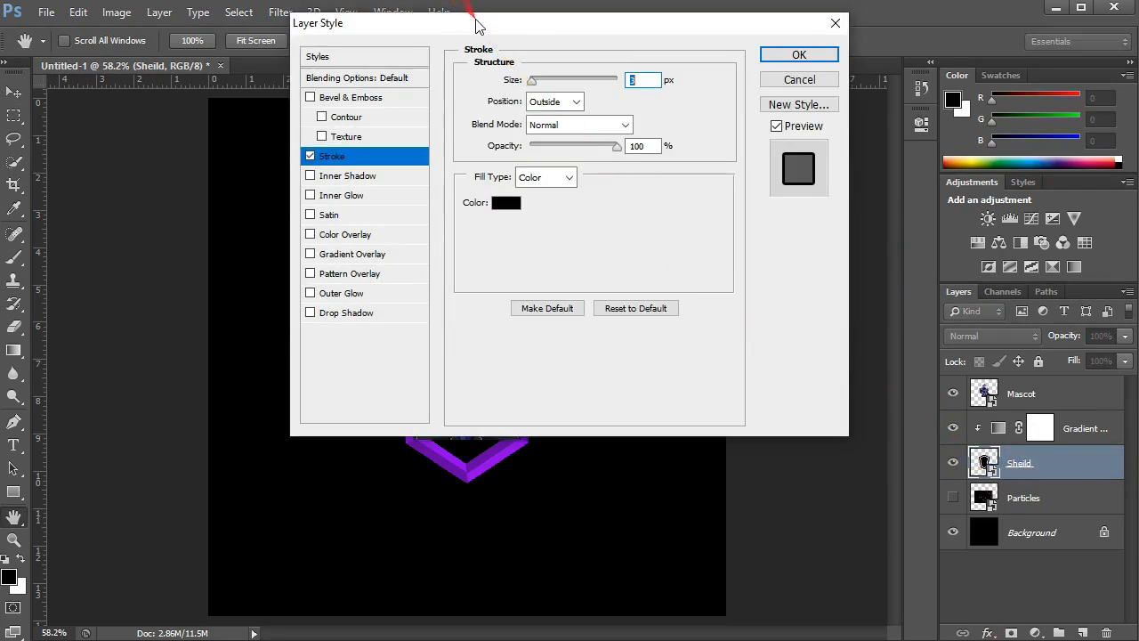
{"action": "left_click_drag", "start_coordinate": [476, 25], "coordinate": [878, 122]}
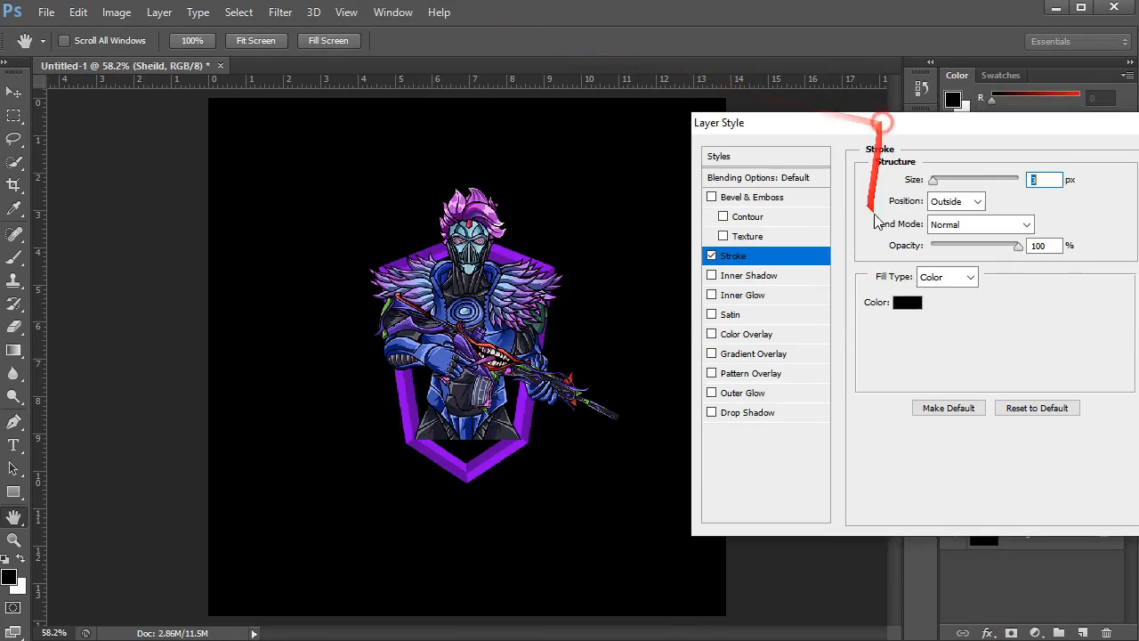
{"action": "left_click", "coordinate": [907, 300]}
{"action": "left_click", "coordinate": [456, 466]}
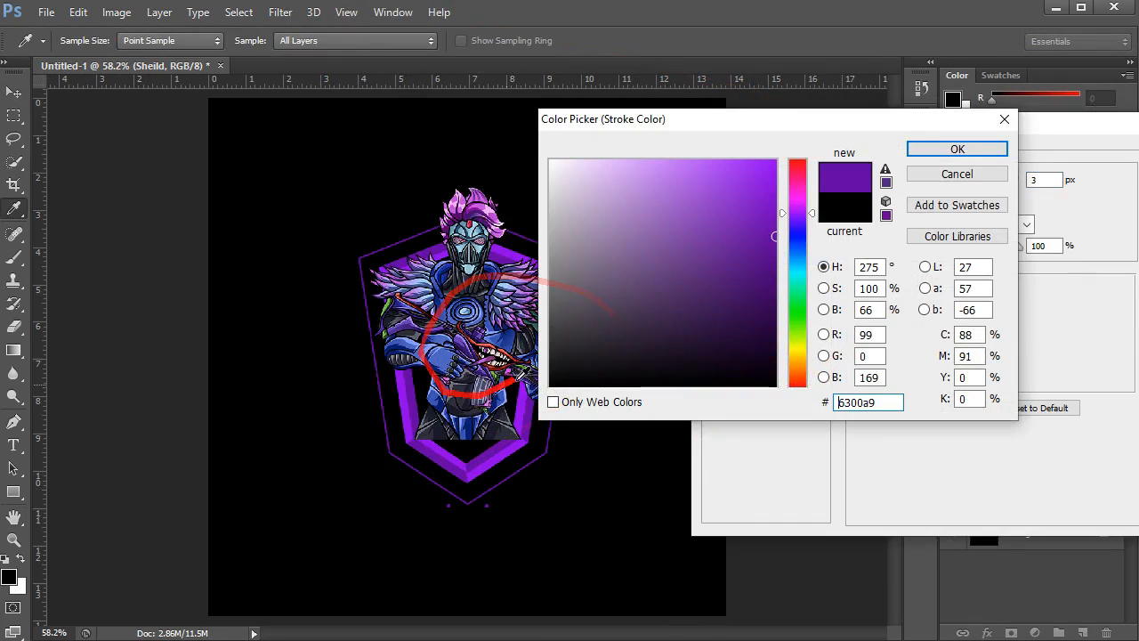
{"action": "left_click", "coordinate": [969, 149]}
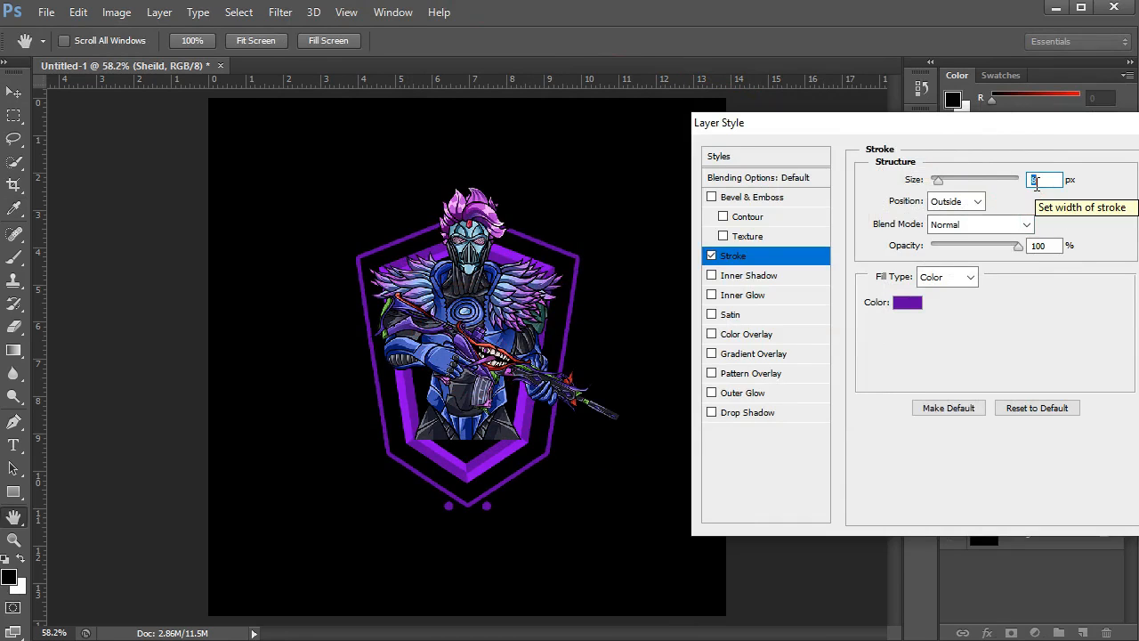
{"action": "key", "text": "Return"}
{"action": "key", "text": "v"}
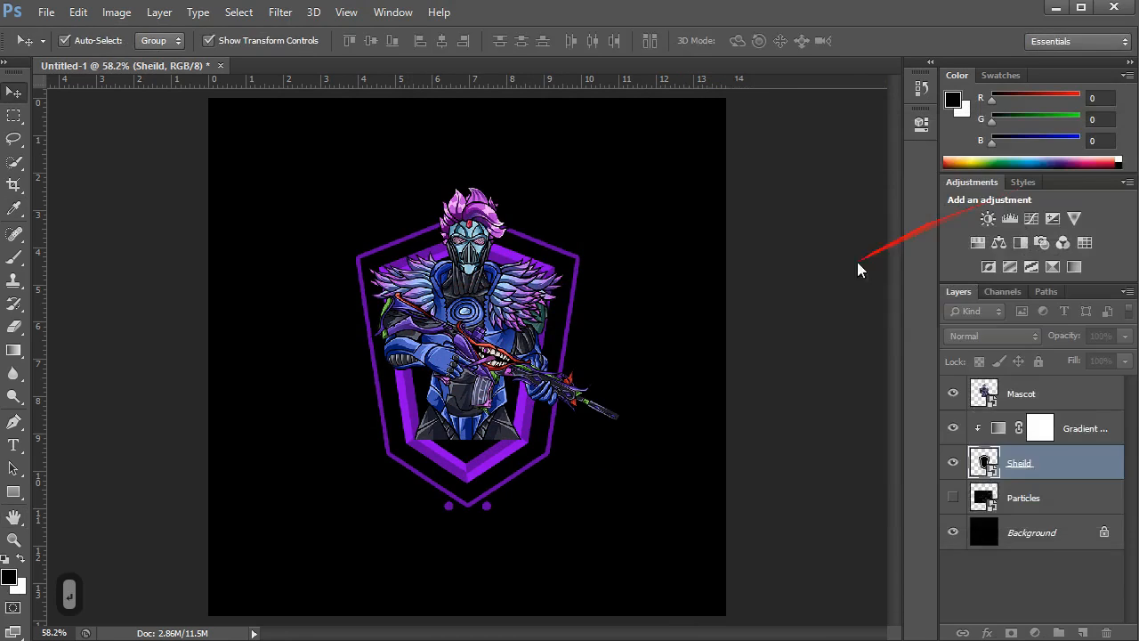
Step: Scale the Mascot layer to 27% and shift it sideways to centre it on the shield
{"action": "left_click", "coordinate": [484, 325]}
{"action": "key", "text": "ctrl+t"}
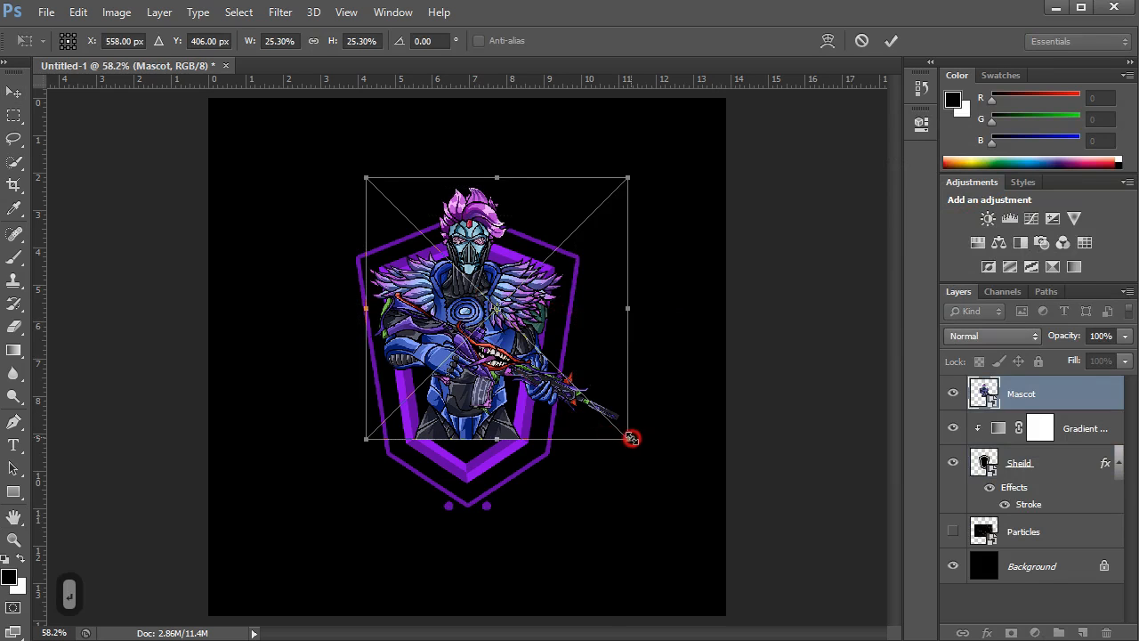
{"action": "left_click_drag", "start_coordinate": [631, 438], "coordinate": [641, 443]}
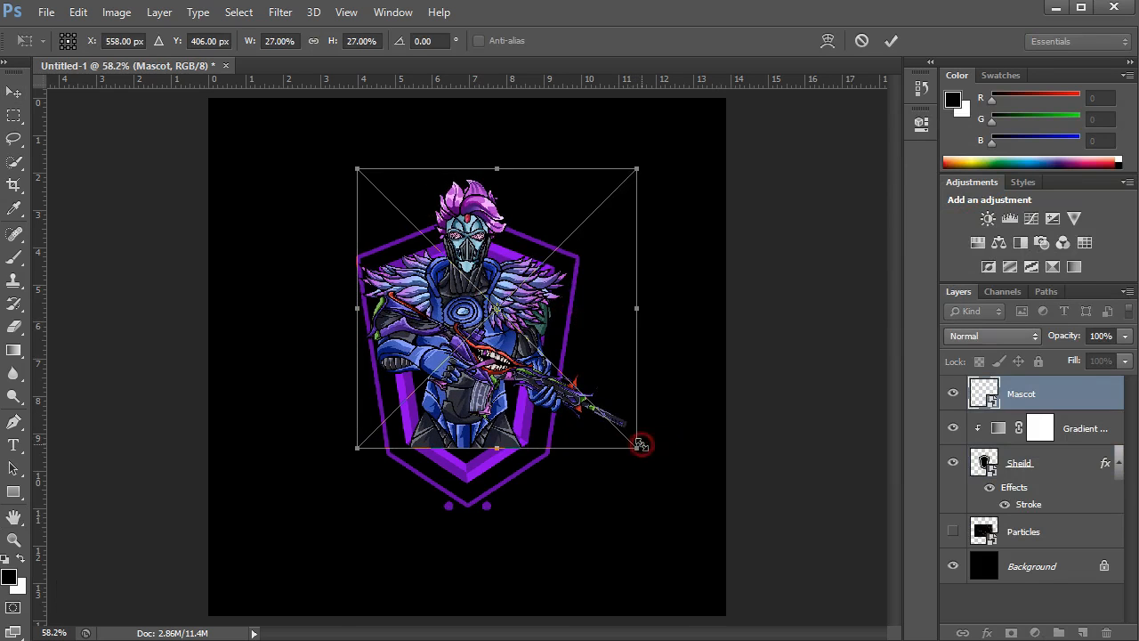
{"action": "key", "text": "shift+Right"}
{"action": "key", "text": "shift+Left"}
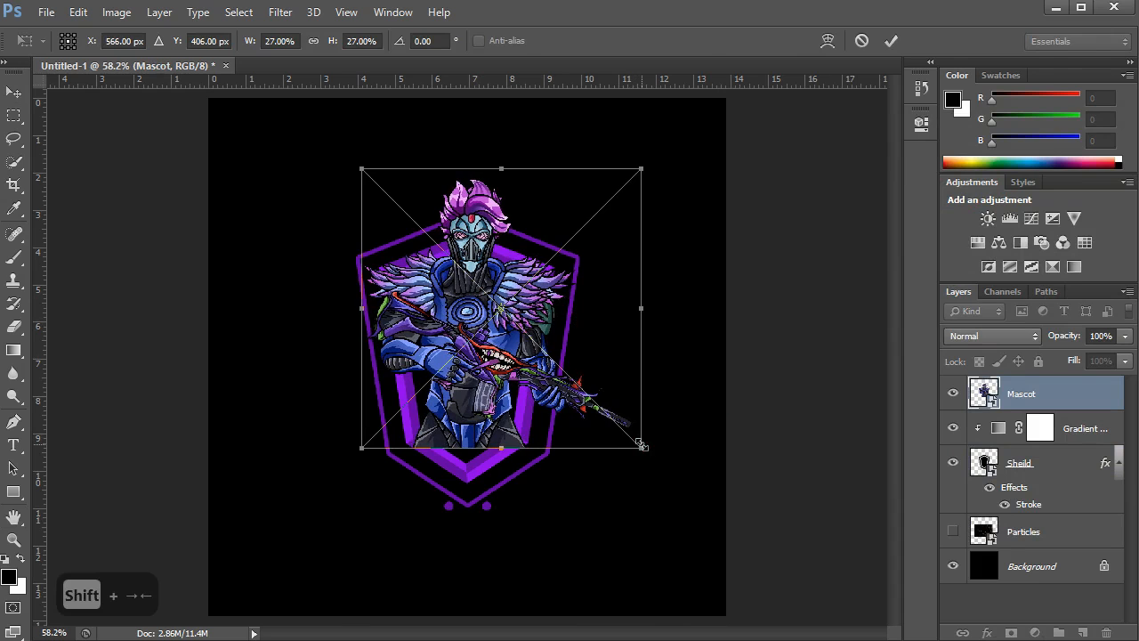
{"action": "key", "text": "Return"}
Step: Set up the Type tool with the AgencyFB font and white (#ffffff) text colour
{"action": "key", "text": "ctrl+="}
{"action": "key", "text": "ctrl+="}
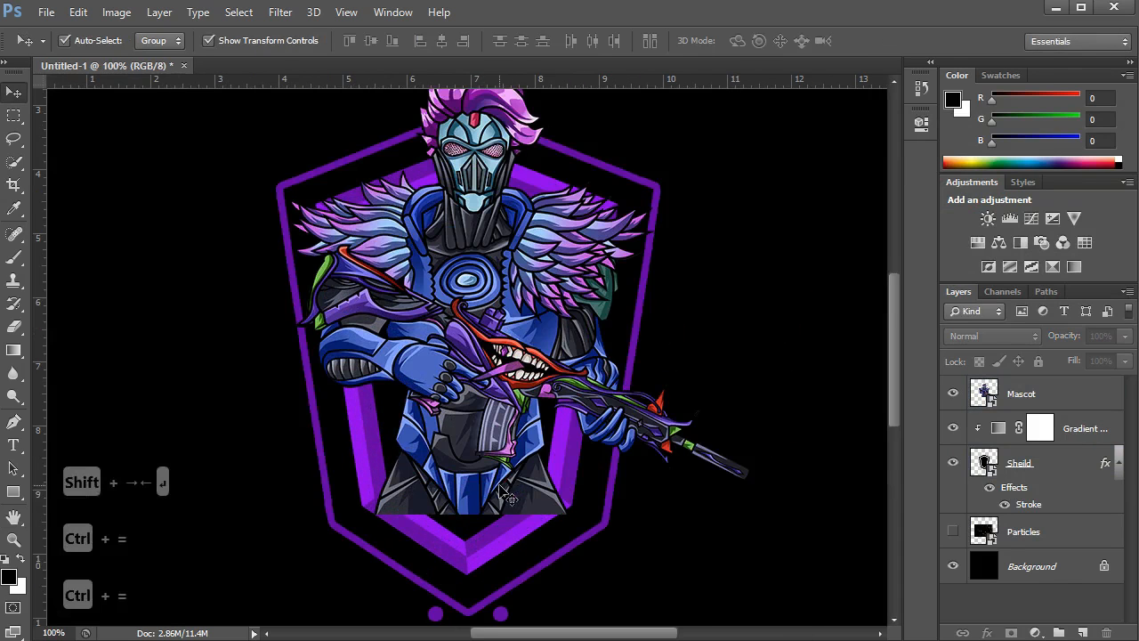
{"action": "key", "text": "space"}
{"action": "left_click_drag", "start_coordinate": [483, 465], "coordinate": [495, 393]}
{"action": "left_click", "coordinate": [14, 444]}
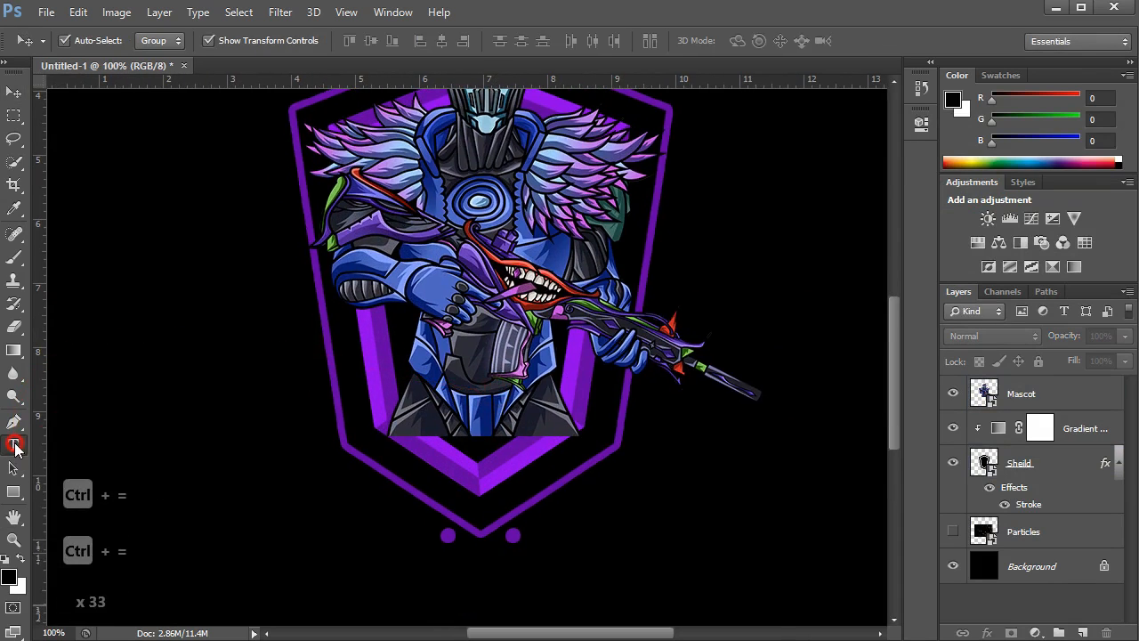
{"action": "left_click", "coordinate": [188, 41]}
{"action": "scroll", "coordinate": [187, 63], "scroll_direction": "up", "scroll_amount": 15}
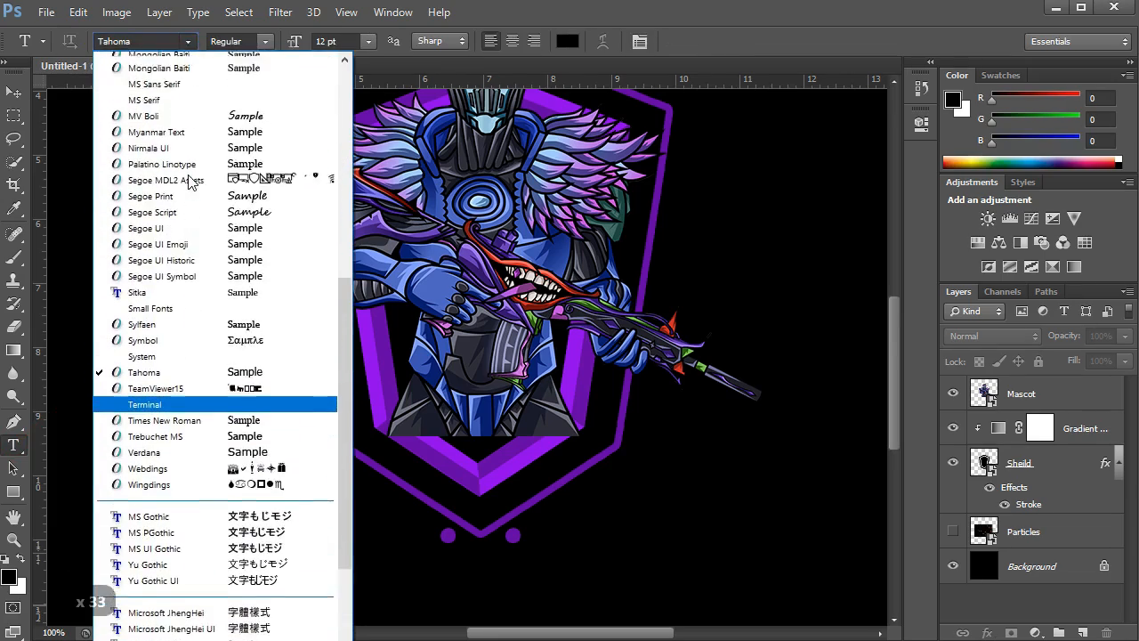
{"action": "scroll", "coordinate": [187, 75], "scroll_direction": "up", "scroll_amount": 3}
{"action": "left_click", "coordinate": [183, 59]}
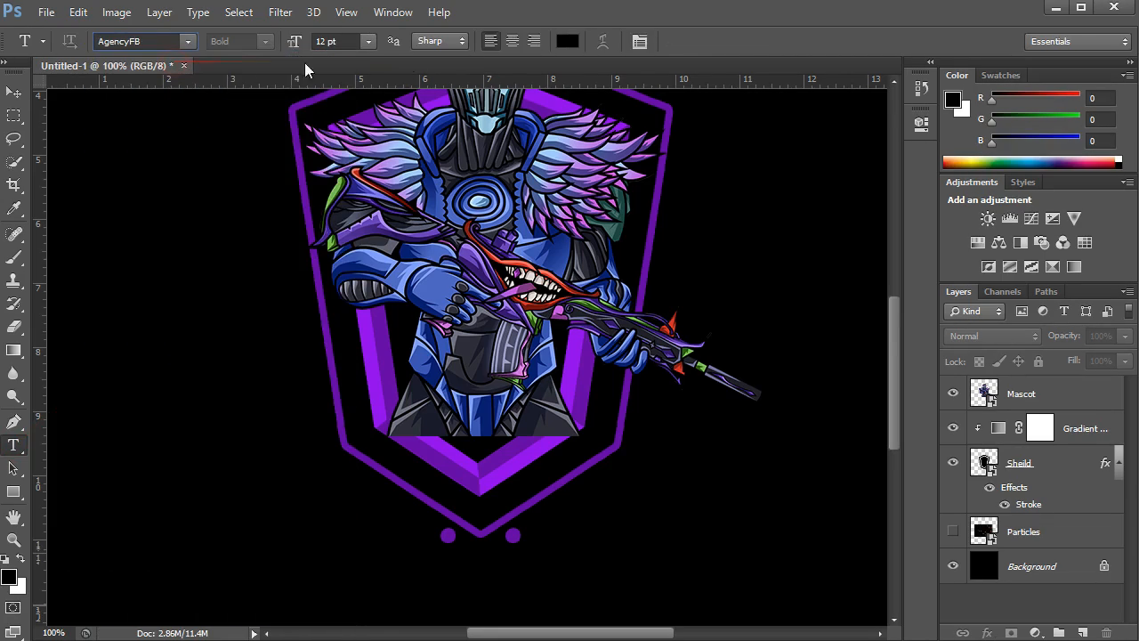
{"action": "left_click", "coordinate": [567, 41]}
{"action": "left_click", "coordinate": [549, 163]}
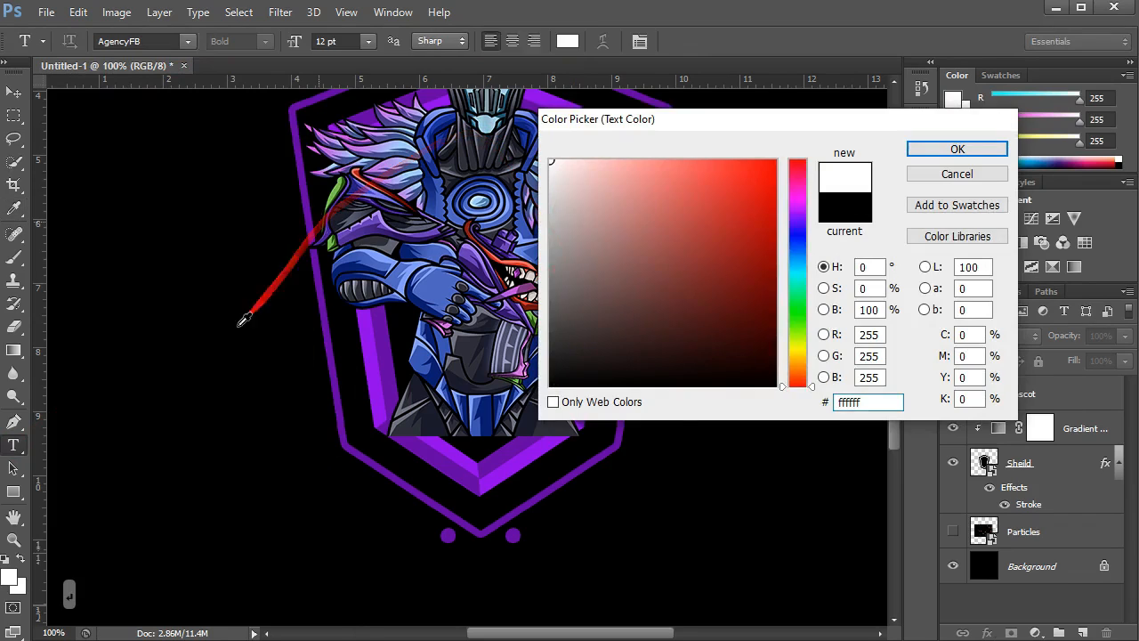
{"action": "key", "text": "Return"}
Step: Add the text "FATO PUBG", enlarge it and place it across the mascot's waist on the lower shield
{"action": "left_click", "coordinate": [178, 438]}
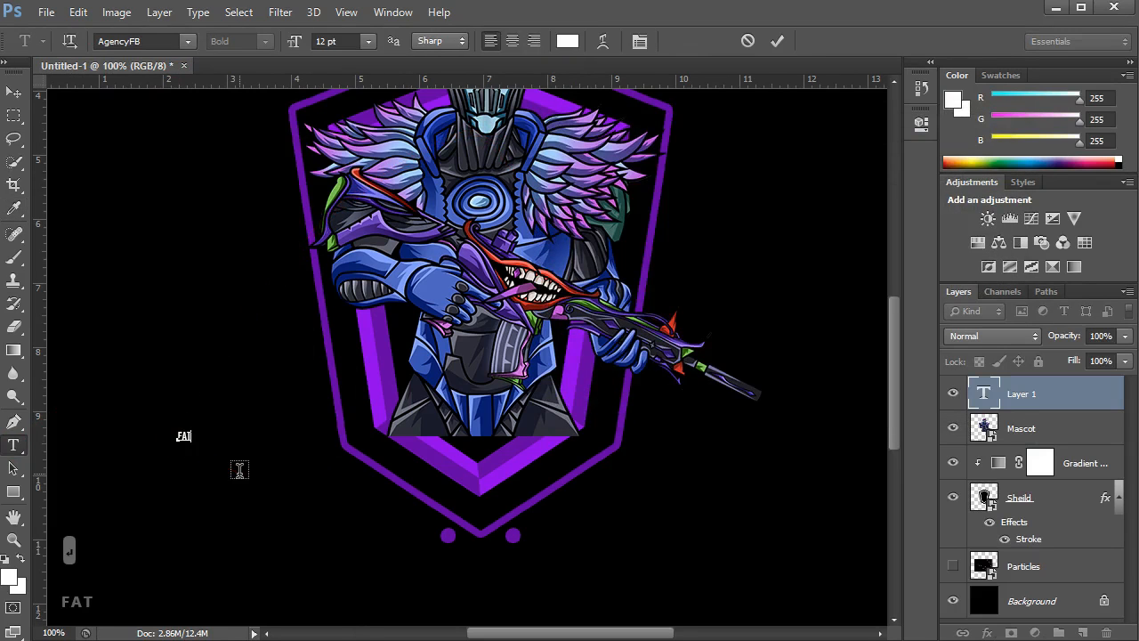
{"action": "key", "text": "ctrl+Return"}
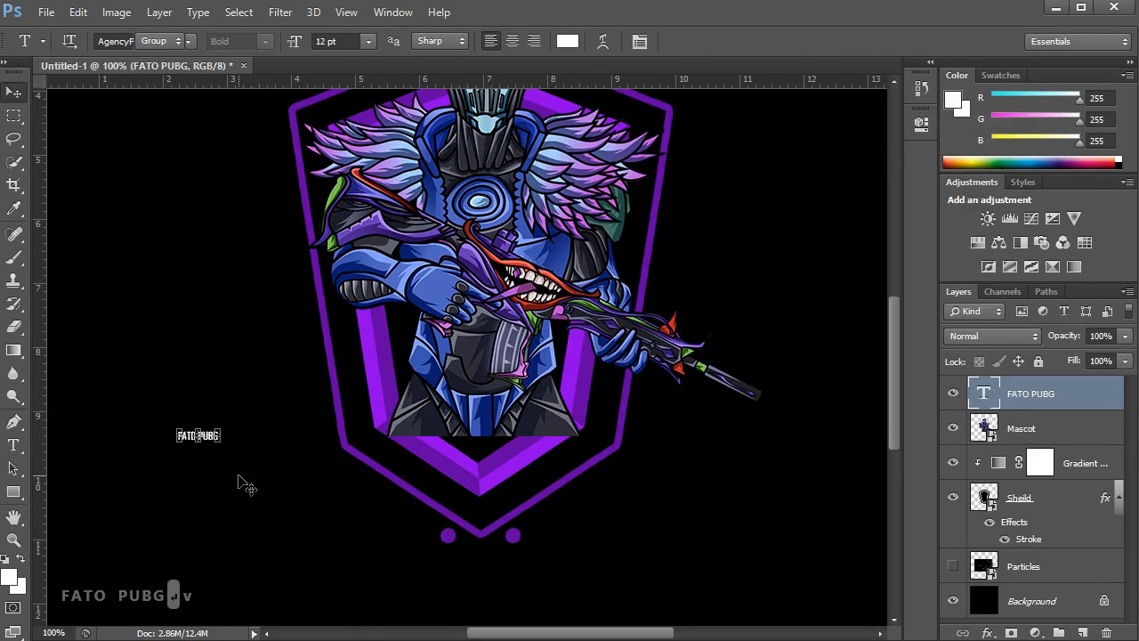
{"action": "key", "text": "ctrl+t"}
{"action": "left_click_drag", "start_coordinate": [231, 422], "coordinate": [346, 404]}
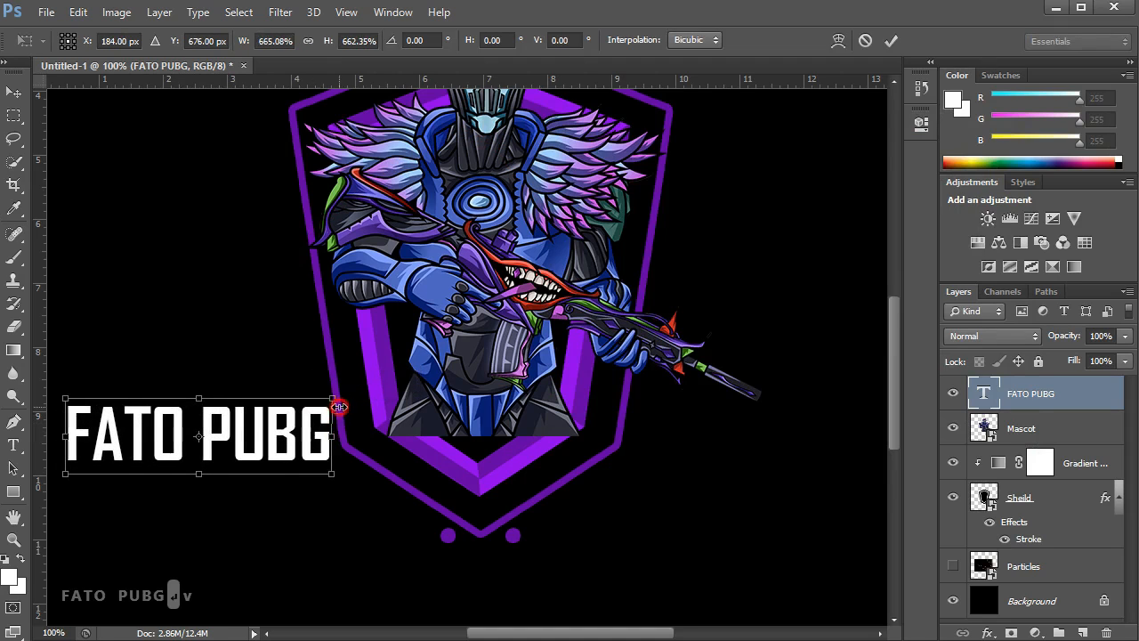
{"action": "left_click_drag", "start_coordinate": [287, 451], "coordinate": [566, 428]}
{"action": "key", "text": "Return"}
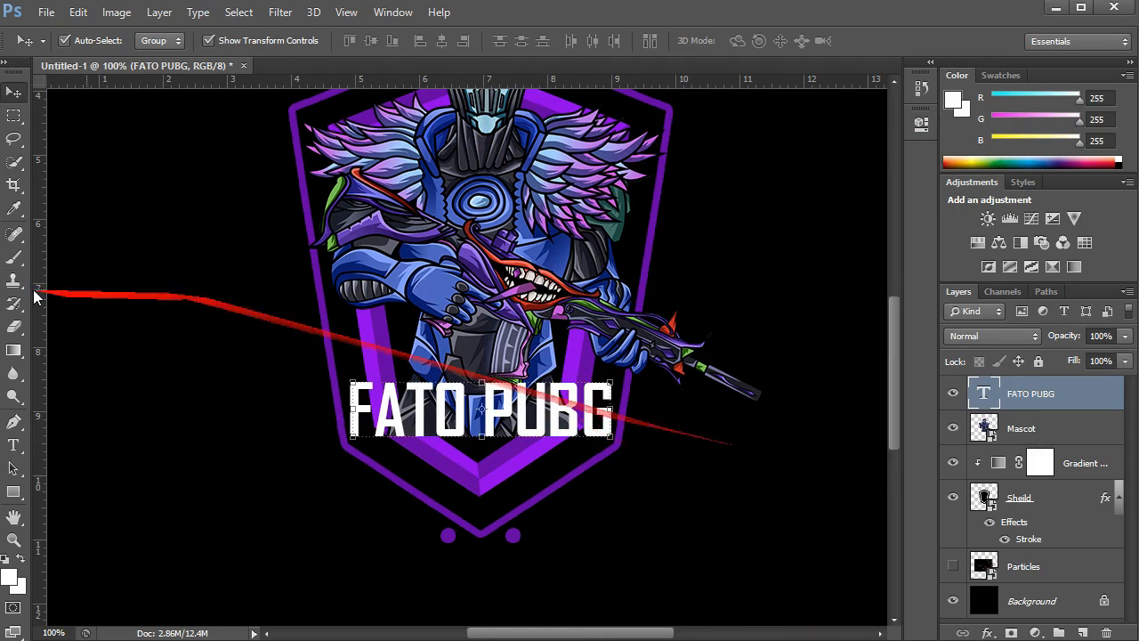
Step: Enlarge the "FATO PUBG" text from its centre to about 120 pt so it extends past both shield sides
{"action": "key", "text": "ctrl+t"}
{"action": "left_click_drag", "start_coordinate": [615, 376], "coordinate": [681, 354]}
{"action": "key", "text": "Return"}
{"action": "key", "text": "t"}
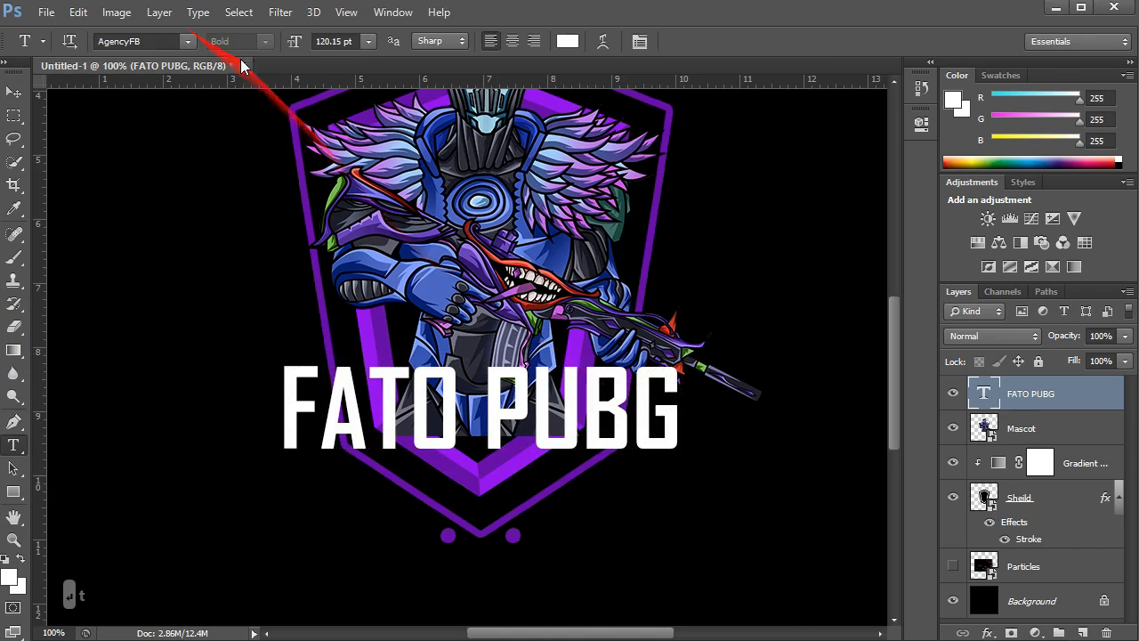
Step: Add a white (#ffffff) 3 px outside stroke to the "FATO PUBG" text layer
{"action": "left_click", "coordinate": [15, 96]}
{"action": "left_click", "coordinate": [987, 633]}
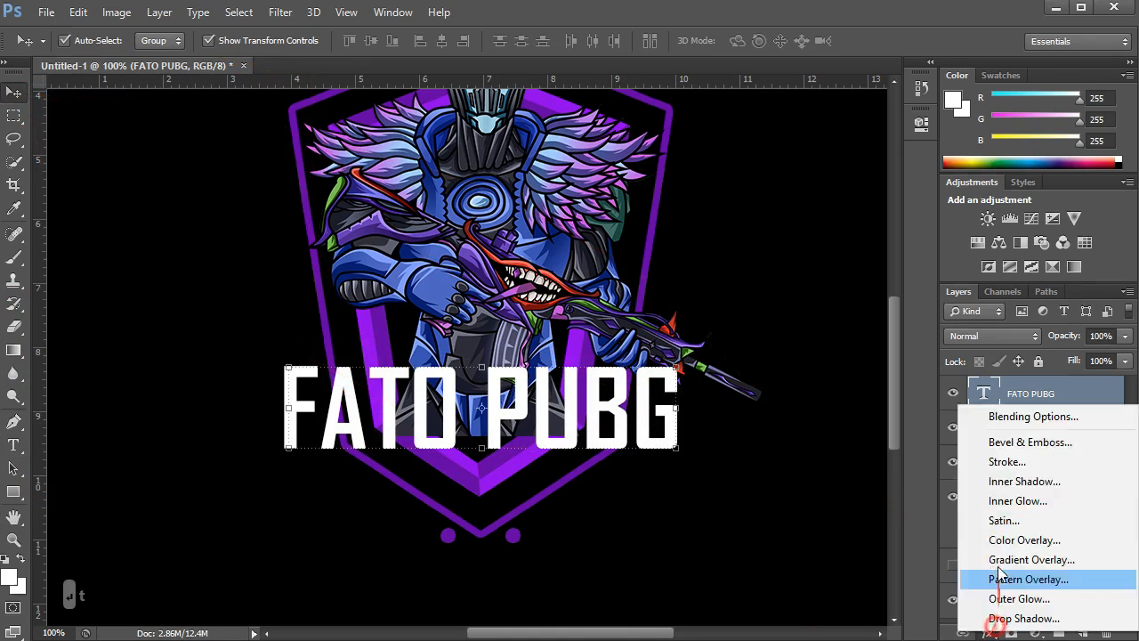
{"action": "left_click", "coordinate": [1005, 461]}
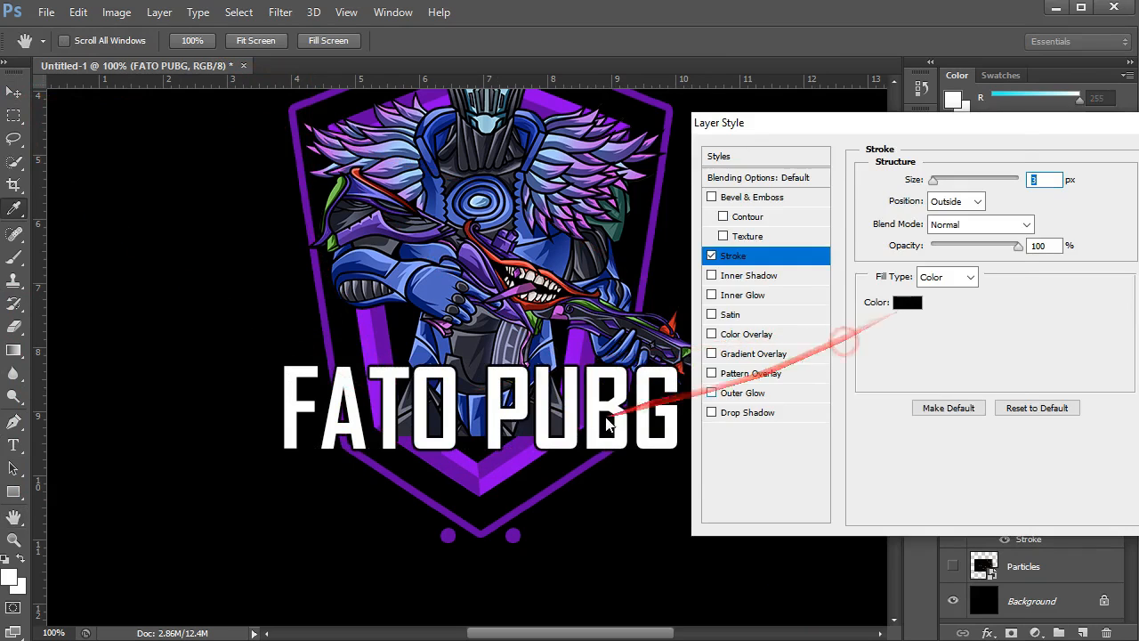
{"action": "left_click", "coordinate": [907, 302]}
{"action": "type", "text": "ffffff"}
{"action": "key", "text": "Return"}
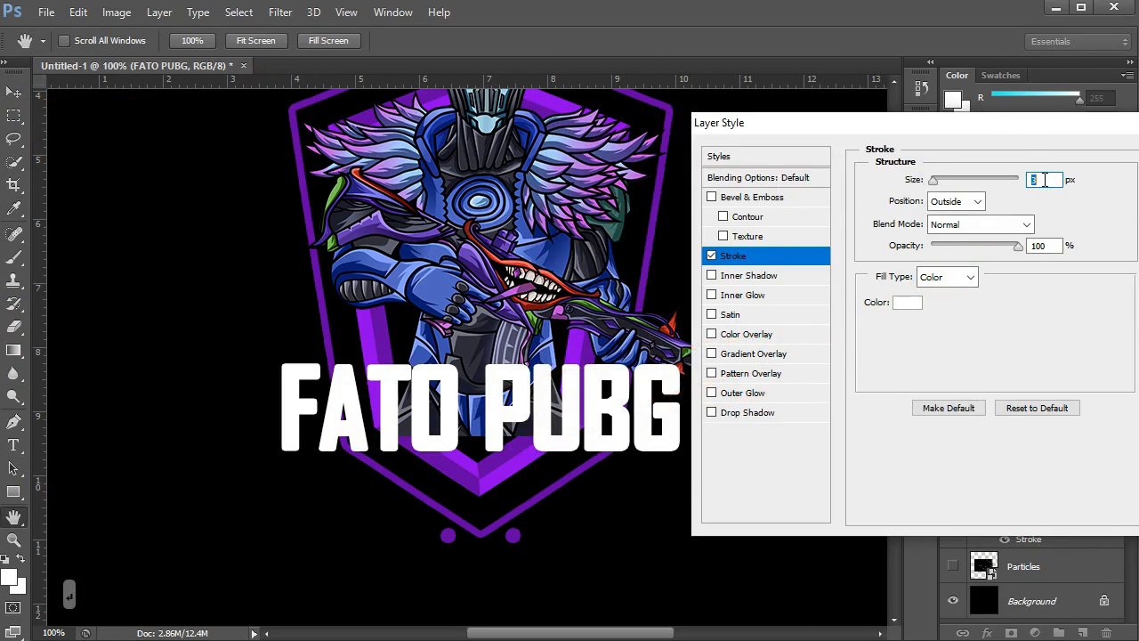
{"action": "key", "text": "Return"}
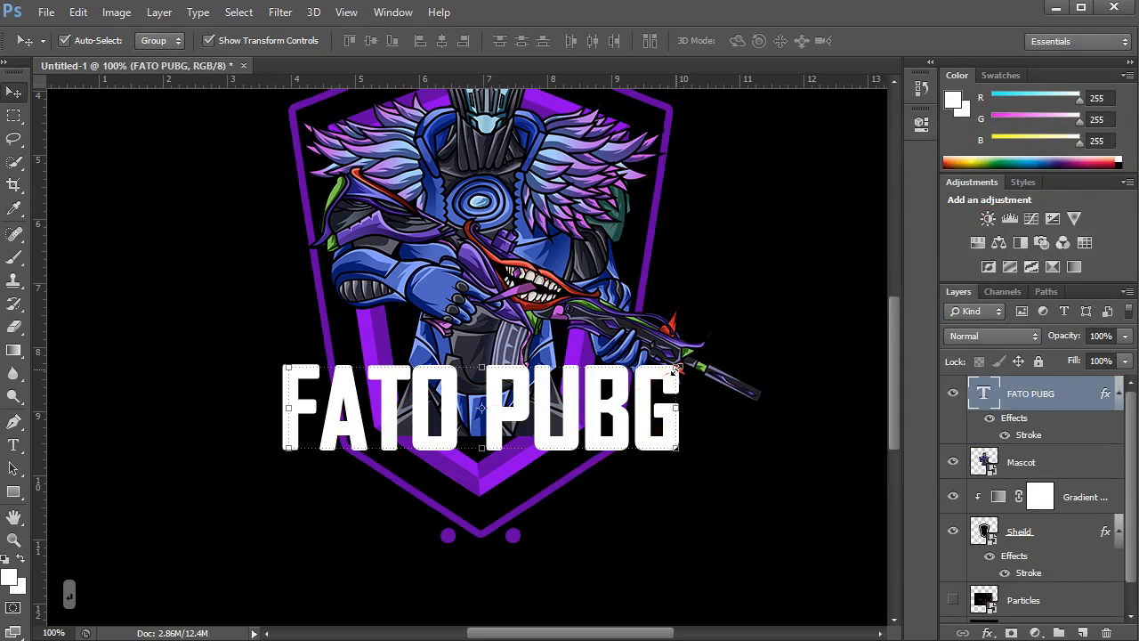
Step: Place the "FATO PUBG" layer beneath the Mascot layer and reposition the text centrally across the lower shield
{"action": "left_click_drag", "start_coordinate": [988, 396], "coordinate": [979, 476]}
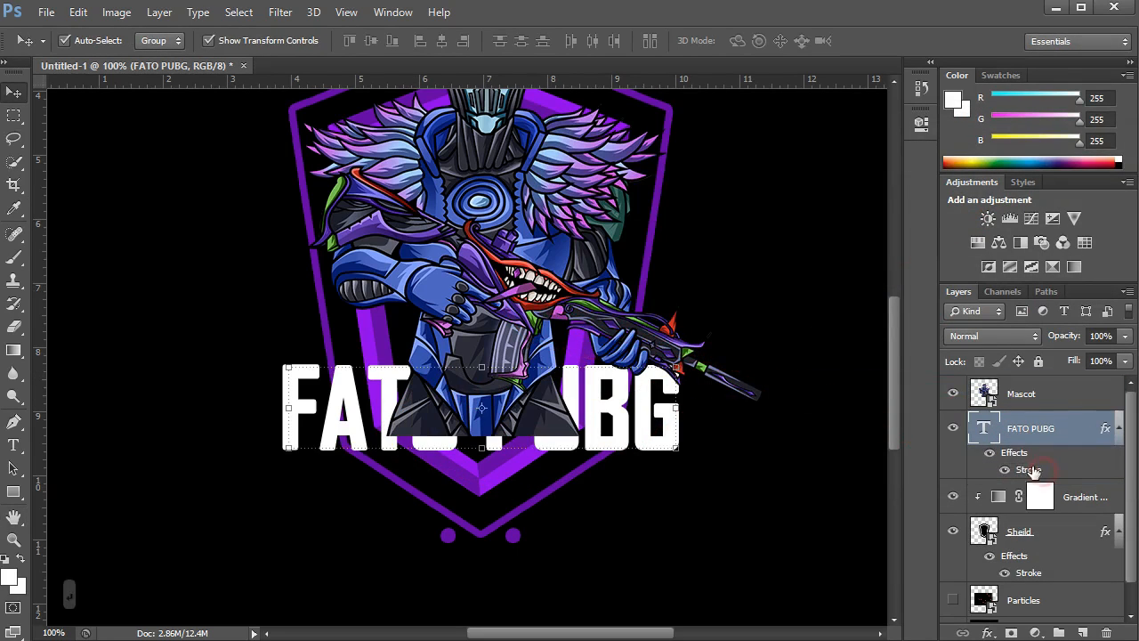
{"action": "key", "text": "ctrl+t"}
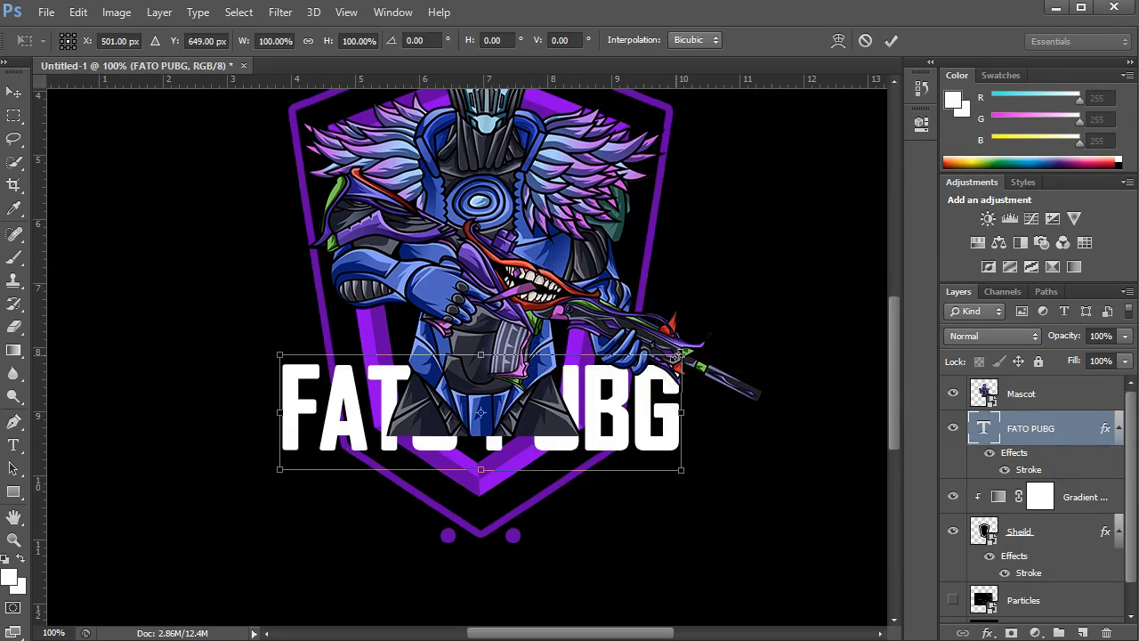
{"action": "left_click_drag", "start_coordinate": [632, 406], "coordinate": [654, 397]}
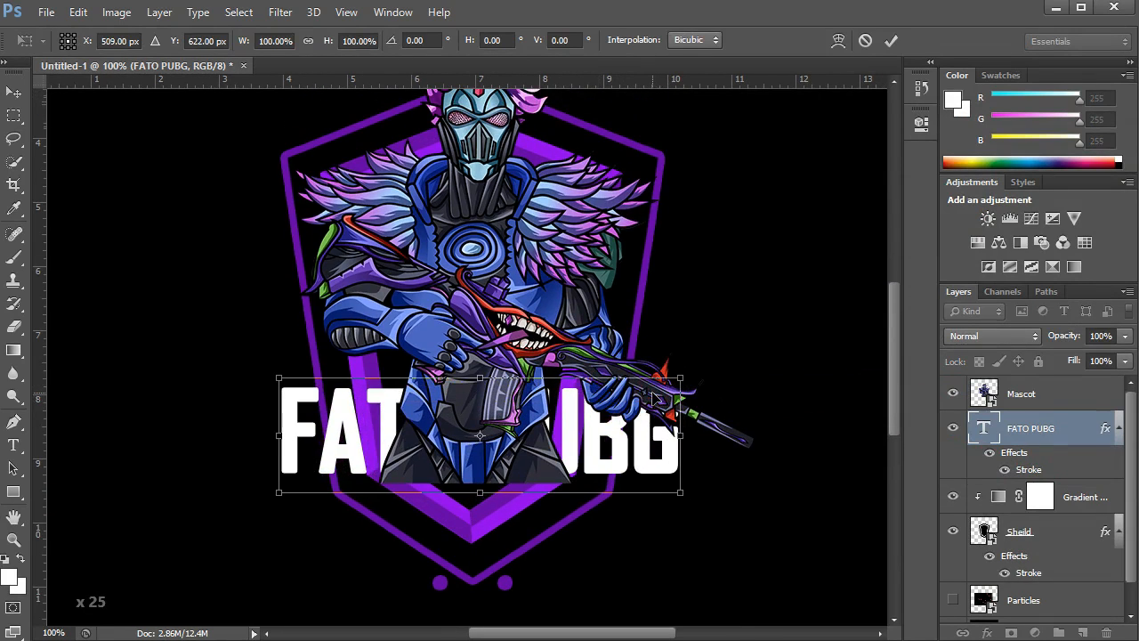
{"action": "key", "text": "shift+Left"}
{"action": "key", "text": "shift+Right"}
{"action": "key", "text": "Right"}
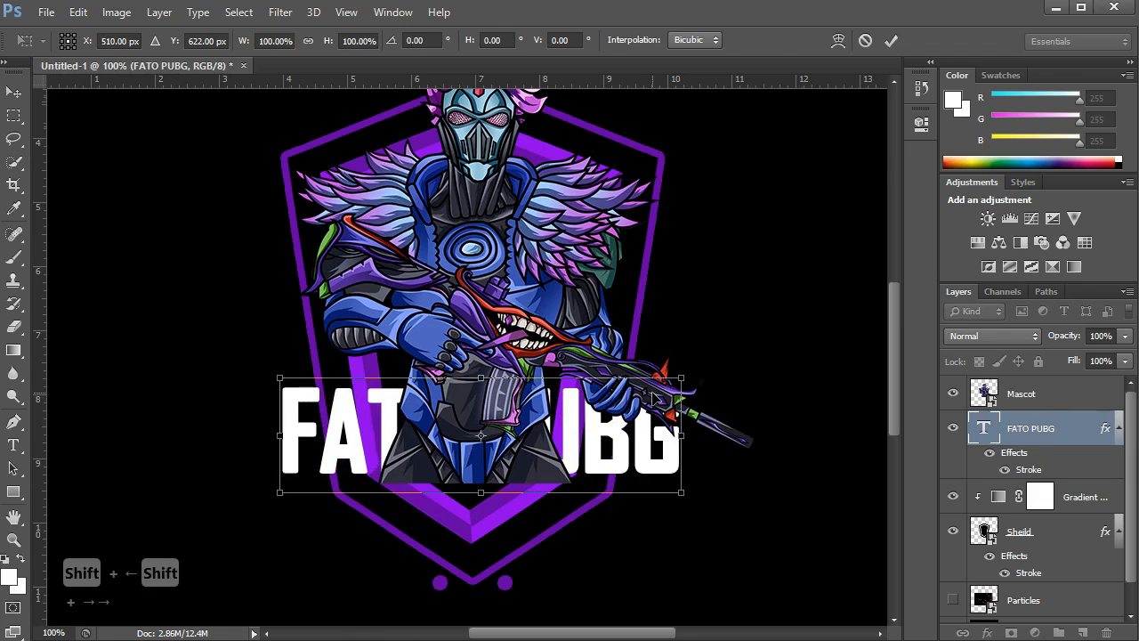
{"action": "key", "text": "Return"}
{"action": "key", "text": "Left"}
{"action": "key", "text": "shift+Right"}
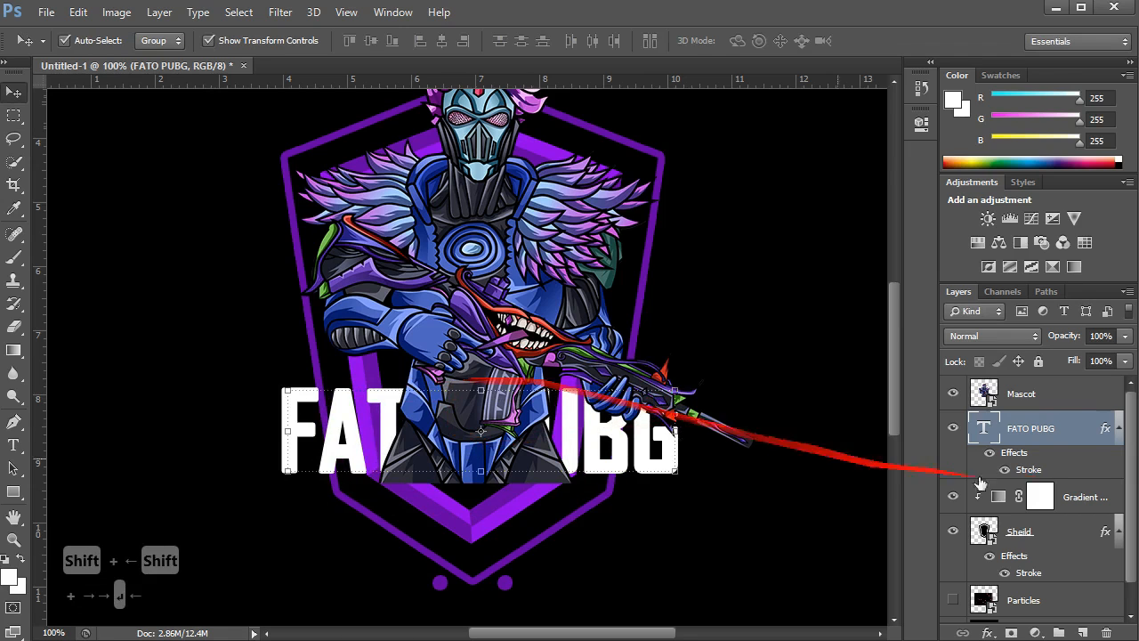
Step: Add a layer mask to the Mascot layer and marquee-select the mascot's lower body where it overlaps the text
{"action": "left_click", "coordinate": [1041, 399]}
{"action": "left_click", "coordinate": [1010, 632]}
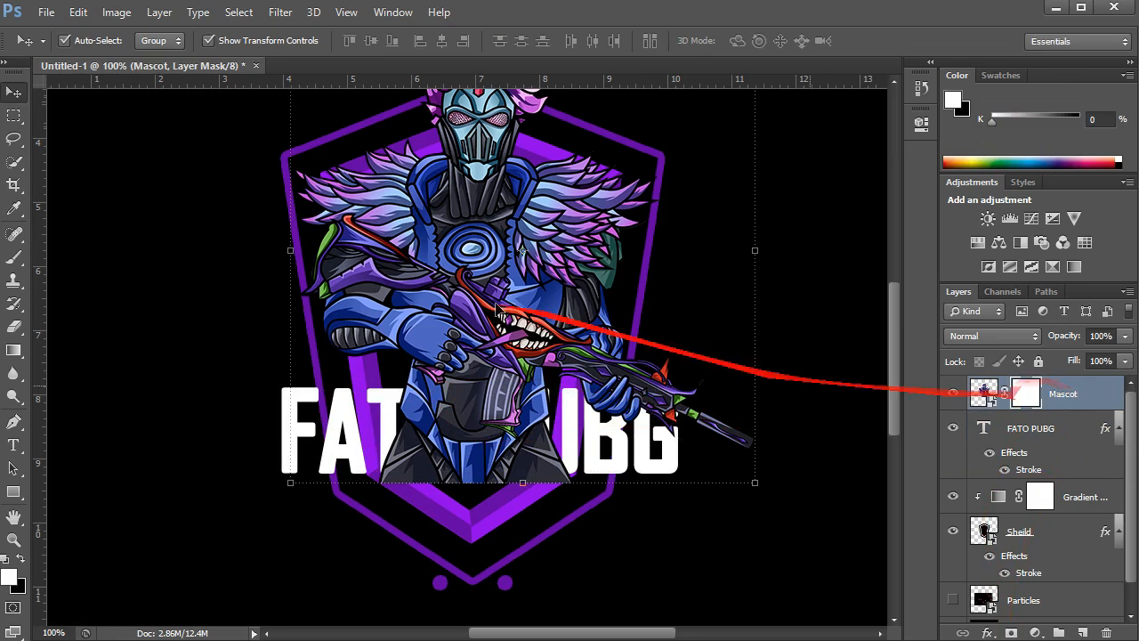
{"action": "left_click", "coordinate": [13, 116]}
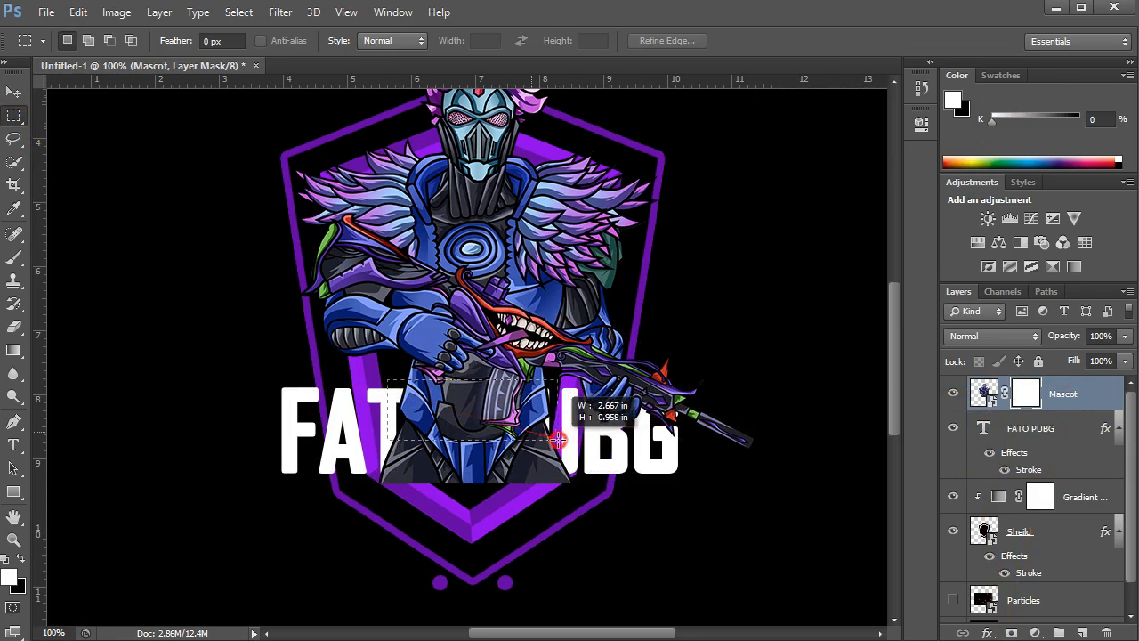
{"action": "left_click_drag", "start_coordinate": [558, 439], "coordinate": [588, 510]}
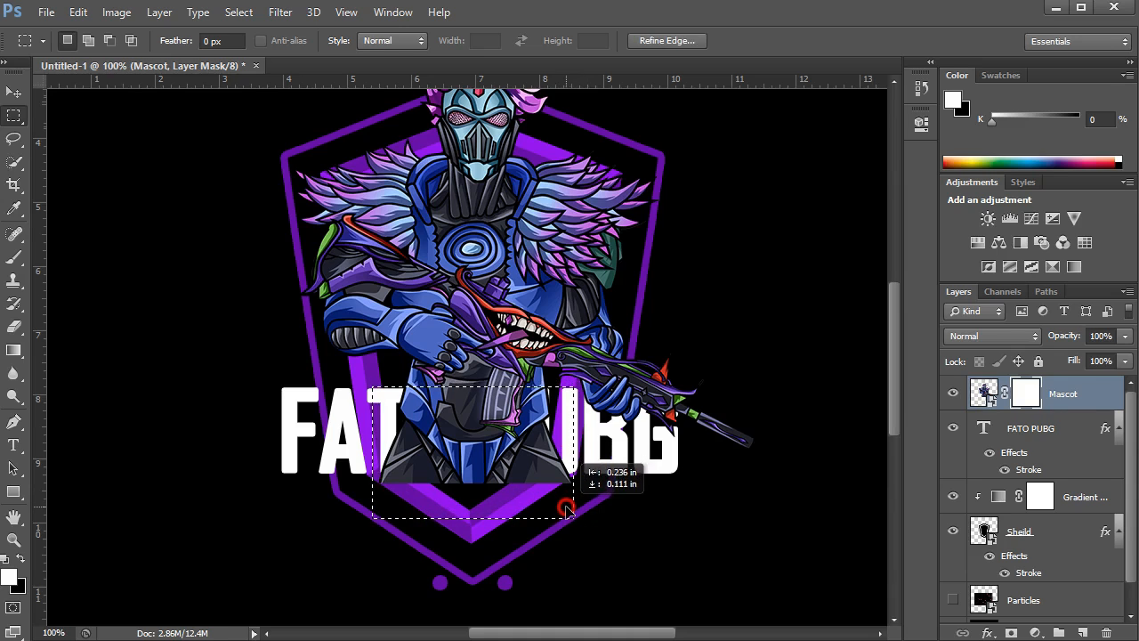
Step: Hide the selected lower body by painting the Mascot mask with a 72 px black brush, and deselect
{"action": "key", "text": "b"}
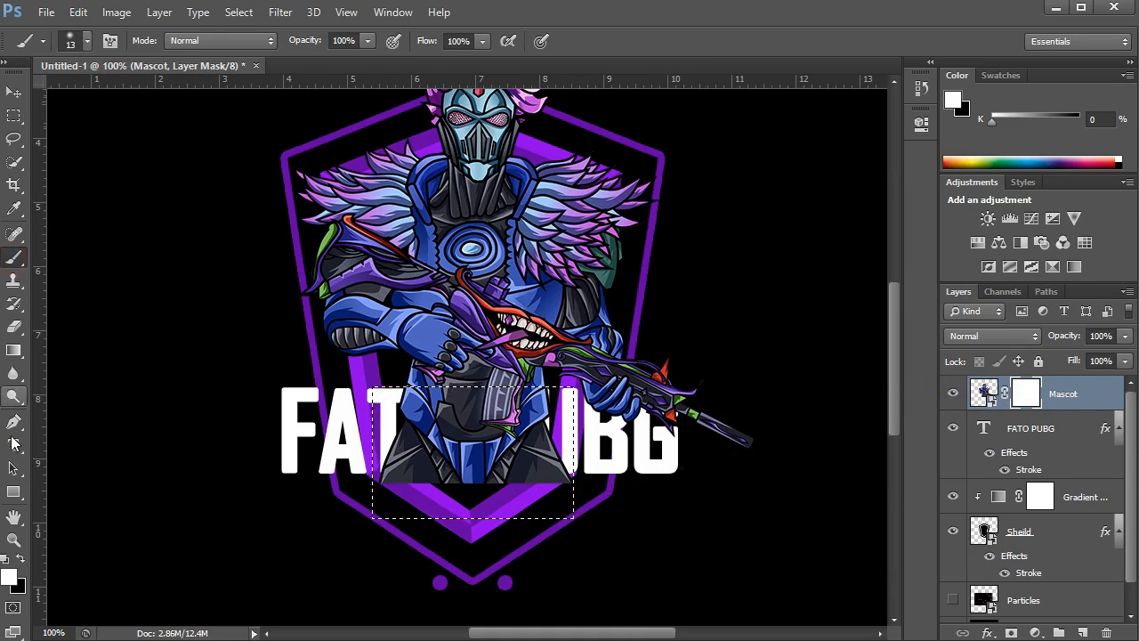
{"action": "left_click", "coordinate": [18, 558]}
{"action": "left_click_drag", "start_coordinate": [370, 489], "coordinate": [198, 239]}
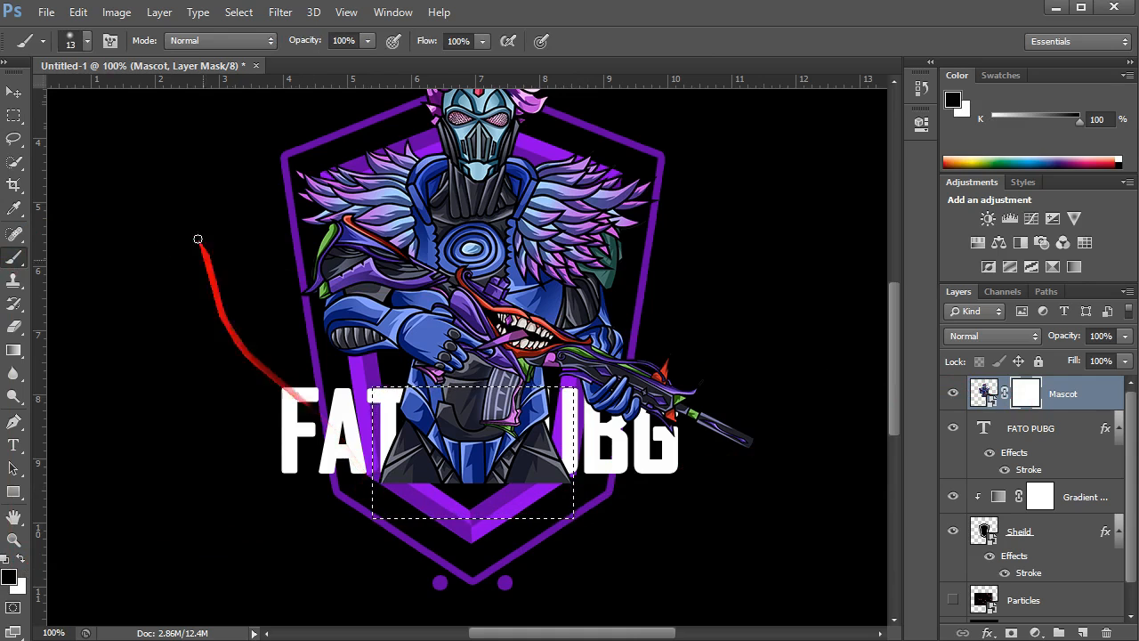
{"action": "right_click", "coordinate": [197, 239]}
{"action": "left_click_drag", "start_coordinate": [406, 458], "coordinate": [441, 468]}
{"action": "right_click", "coordinate": [366, 458]}
{"action": "mouse_move", "coordinate": [327, 554]}
{"action": "left_mouse_down"}
{"action": "mouse_move", "coordinate": [346, 479]}
{"action": "mouse_move", "coordinate": [515, 473]}
{"action": "mouse_move", "coordinate": [559, 443]}
{"action": "mouse_move", "coordinate": [502, 411]}
{"action": "mouse_move", "coordinate": [381, 422]}
{"action": "mouse_move", "coordinate": [440, 399]}
{"action": "mouse_move", "coordinate": [574, 401]}
{"action": "left_mouse_up"}
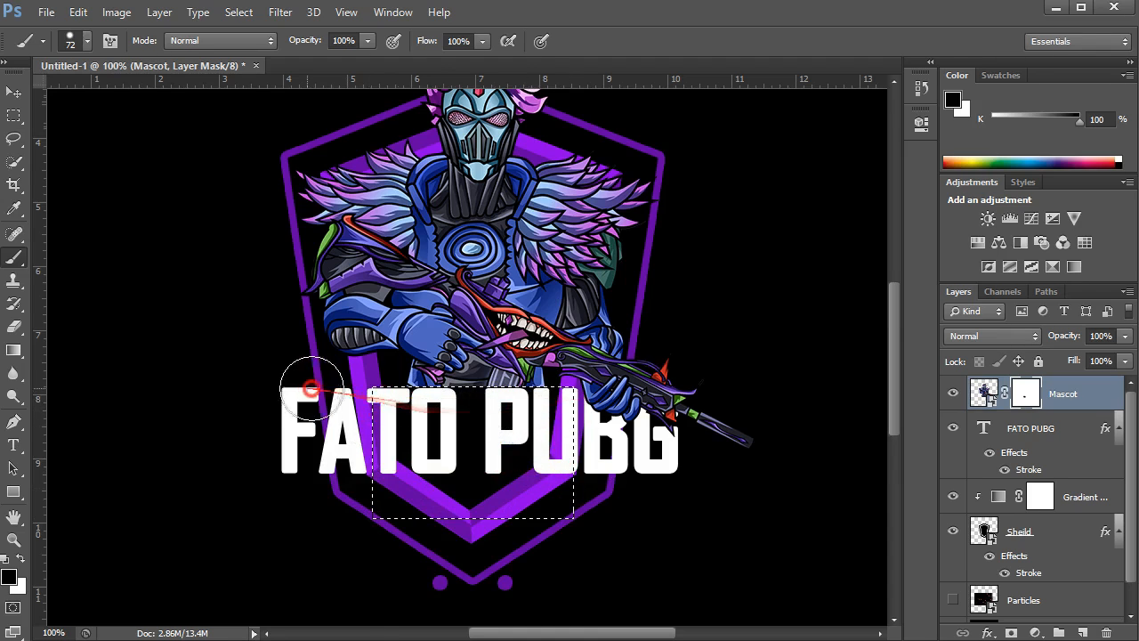
{"action": "left_click", "coordinate": [13, 116]}
{"action": "right_click", "coordinate": [144, 238]}
{"action": "left_click", "coordinate": [195, 248]}
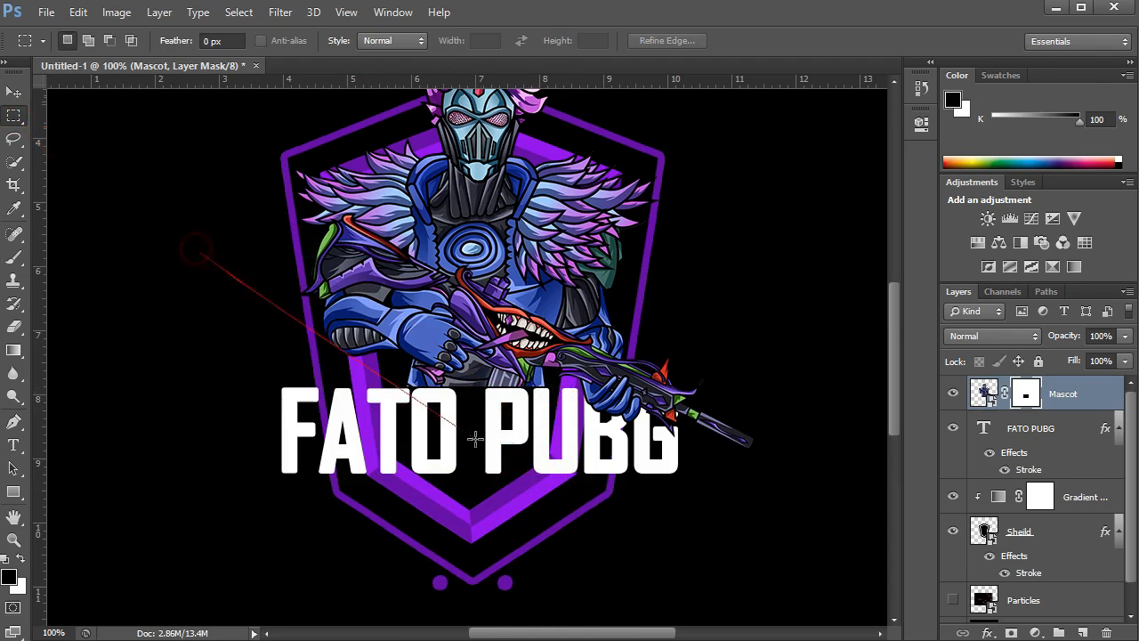
Step: Nudge the "FATO PUBG" text slightly down below the mascot's cut waist and duplicate its layer
{"action": "left_click", "coordinate": [13, 92]}
{"action": "left_click", "coordinate": [507, 458]}
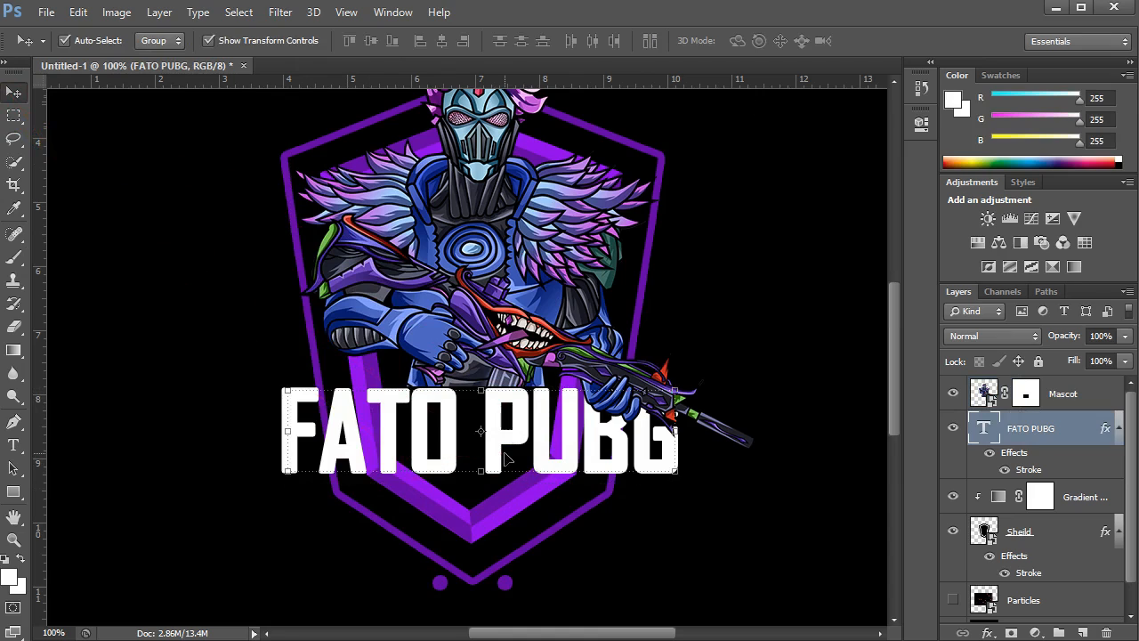
{"action": "key", "text": "shift+Down"}
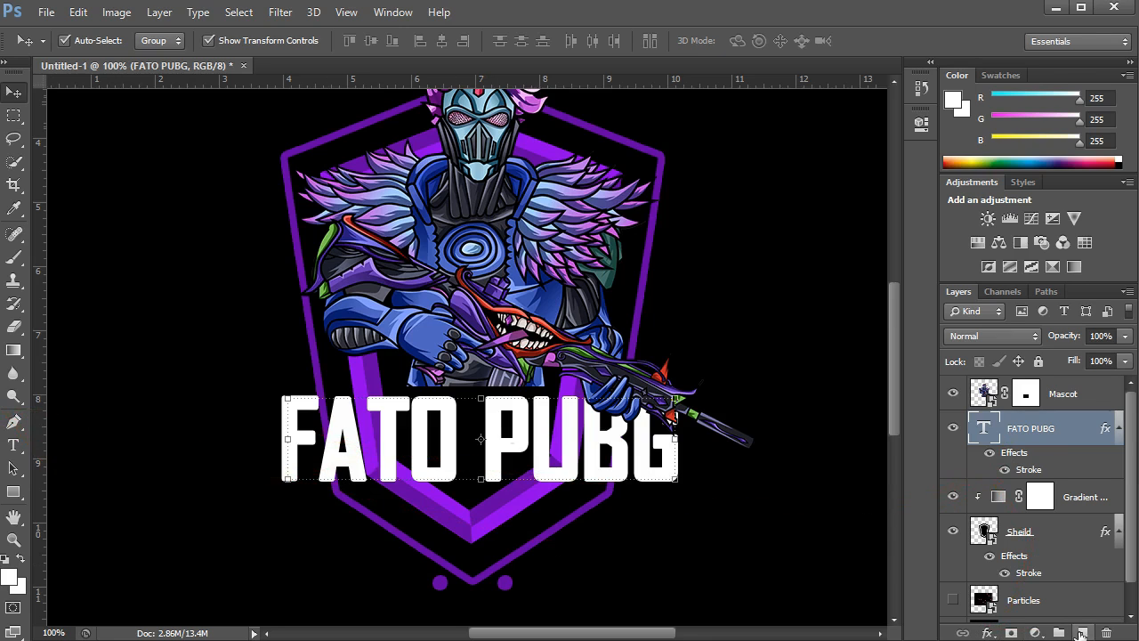
{"action": "mouse_move", "coordinate": [1037, 440]}
{"action": "left_mouse_down"}
{"action": "mouse_move", "coordinate": [1080, 579]}
{"action": "mouse_move", "coordinate": [1082, 632]}
{"action": "left_mouse_up"}
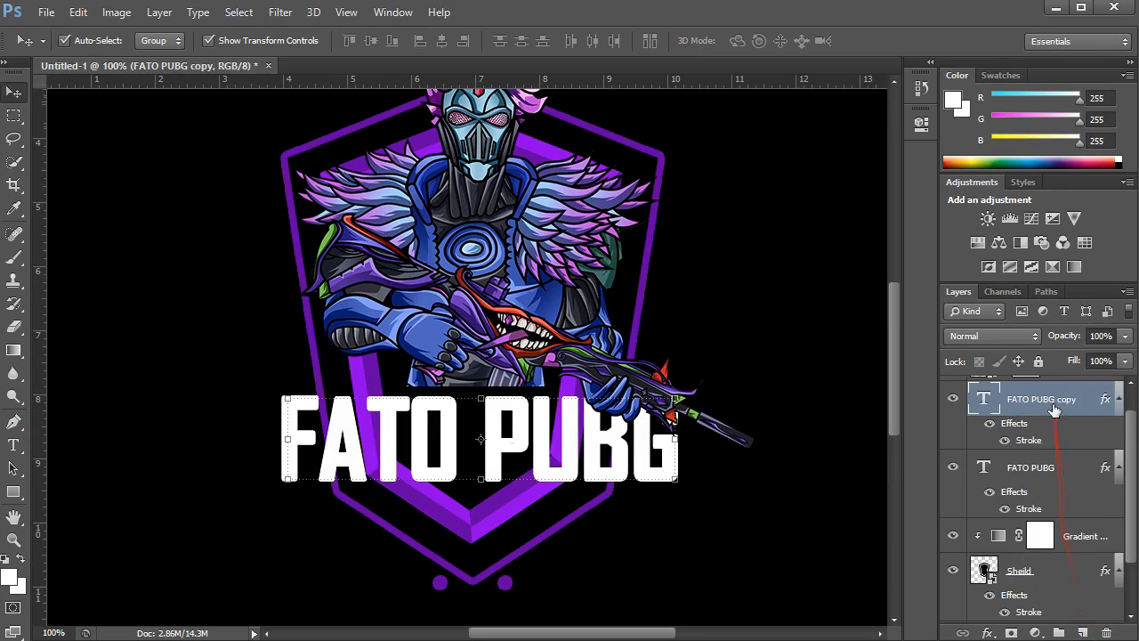
Step: Make a rectangular selection around the whole "FATO PUBG" text and set the foreground colour to black (#000000)
{"action": "left_click", "coordinate": [991, 405], "text": "ctrl"}
{"action": "left_click", "coordinate": [13, 116]}
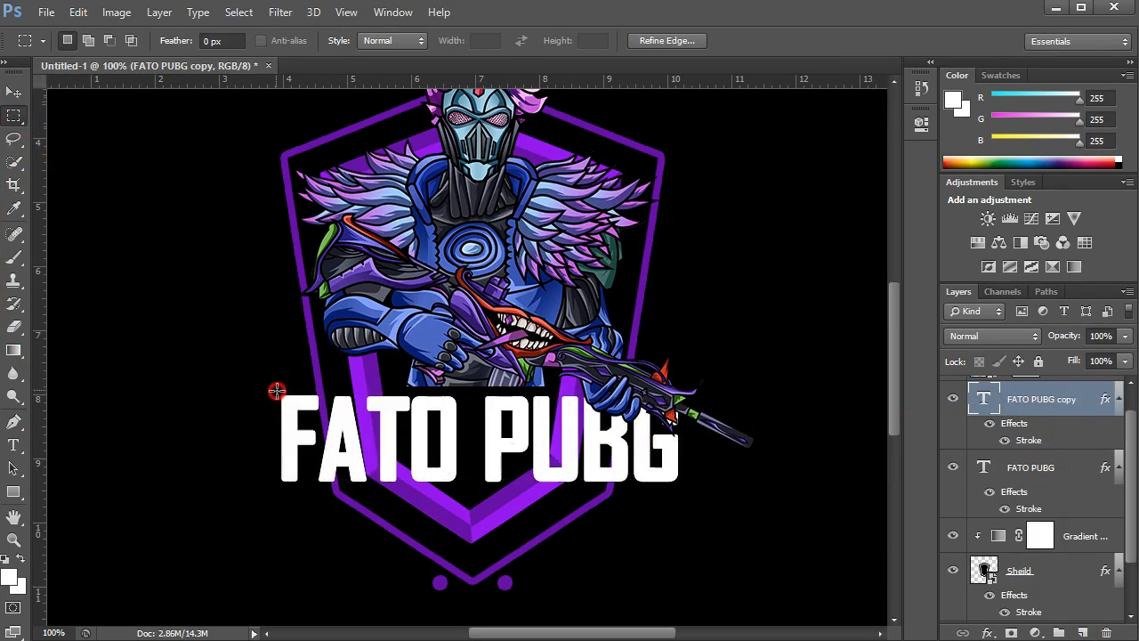
{"action": "left_click_drag", "start_coordinate": [276, 390], "coordinate": [687, 486]}
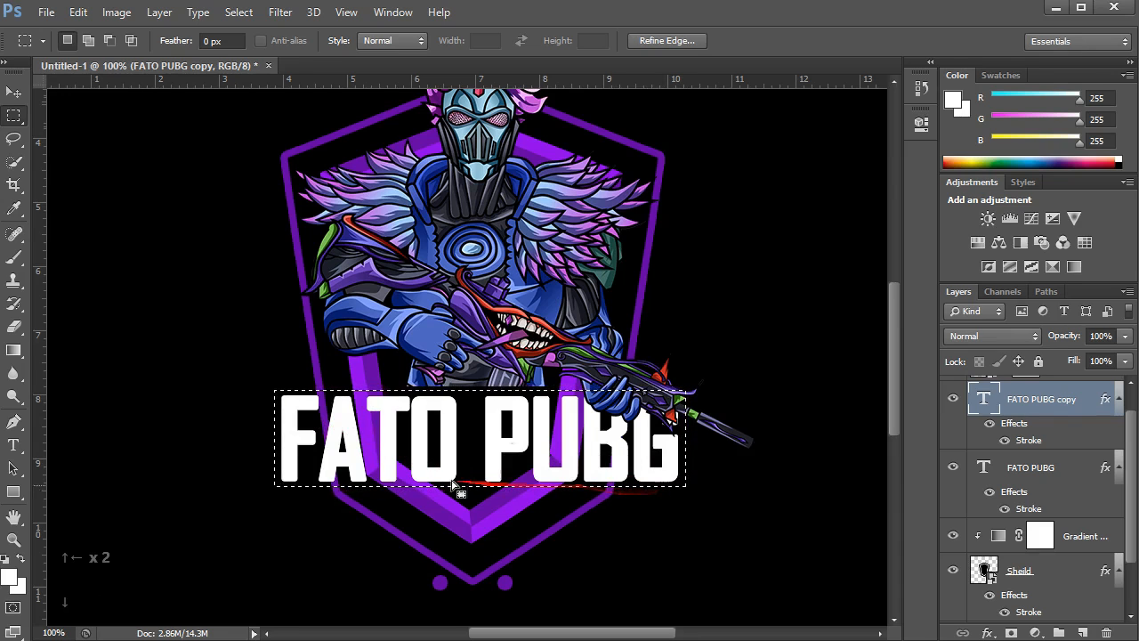
{"action": "left_click", "coordinate": [10, 576]}
{"action": "type", "text": "000000"}
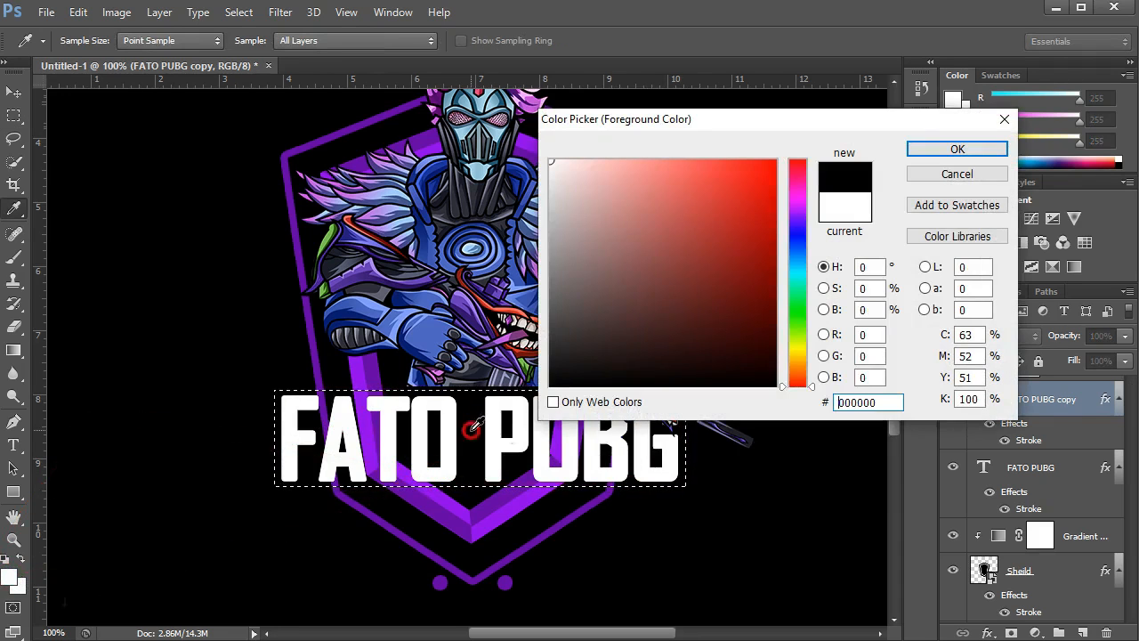
{"action": "key", "text": "Return"}
Step: Delete the original "FATO PUBG" text layer and add an empty layer above its copy
{"action": "scroll", "coordinate": [1037, 445], "scroll_direction": "up", "scroll_amount": 1}
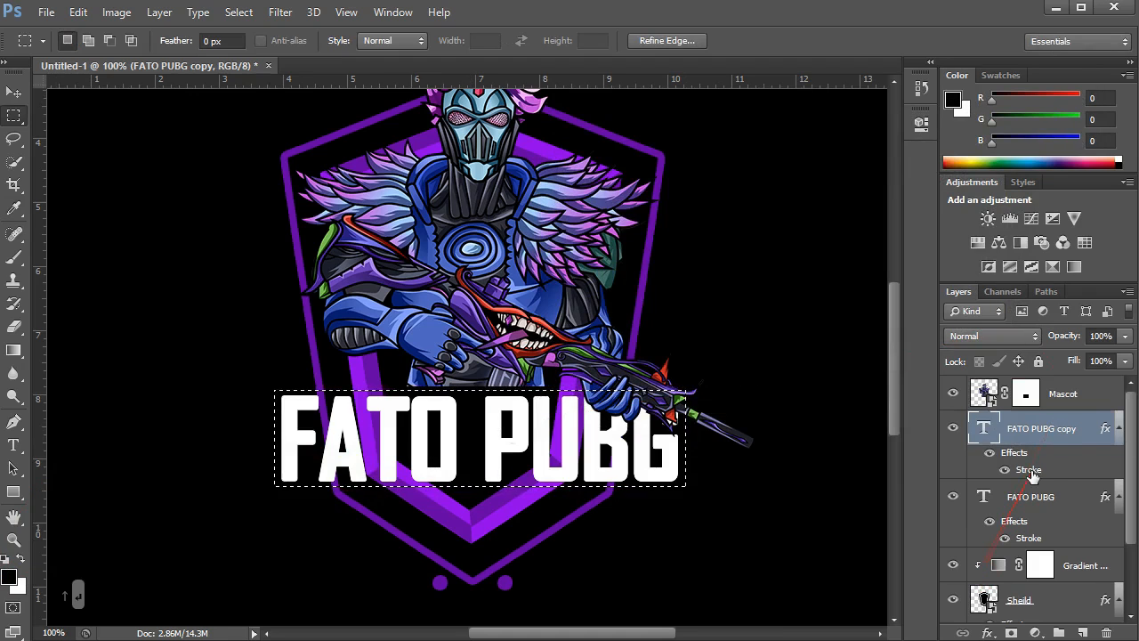
{"action": "left_click_drag", "start_coordinate": [1048, 502], "coordinate": [1107, 632]}
{"action": "left_click", "coordinate": [1084, 632]}
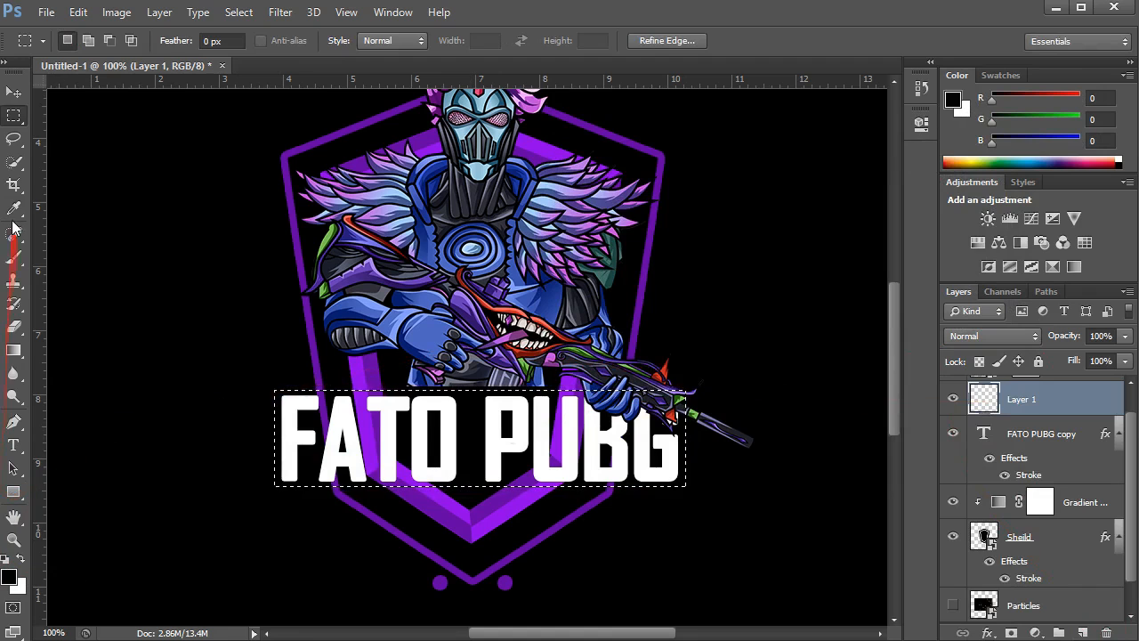
Step: Paint the selected rectangle black on the new layer, deselect, and move that layer beneath the text
{"action": "left_click", "coordinate": [14, 258]}
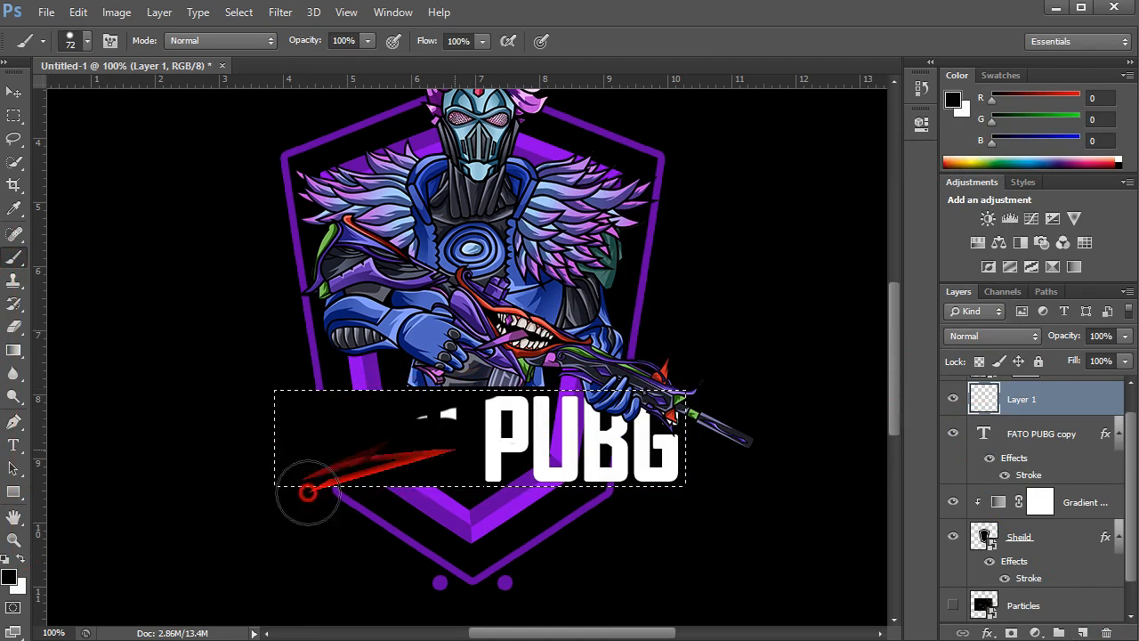
{"action": "mouse_move", "coordinate": [455, 406]}
{"action": "left_mouse_down"}
{"action": "mouse_move", "coordinate": [701, 448]}
{"action": "mouse_move", "coordinate": [689, 446]}
{"action": "left_mouse_up"}
{"action": "left_click", "coordinate": [14, 116]}
{"action": "left_click", "coordinate": [130, 183]}
{"action": "left_click_drag", "start_coordinate": [1066, 408], "coordinate": [1055, 470]}
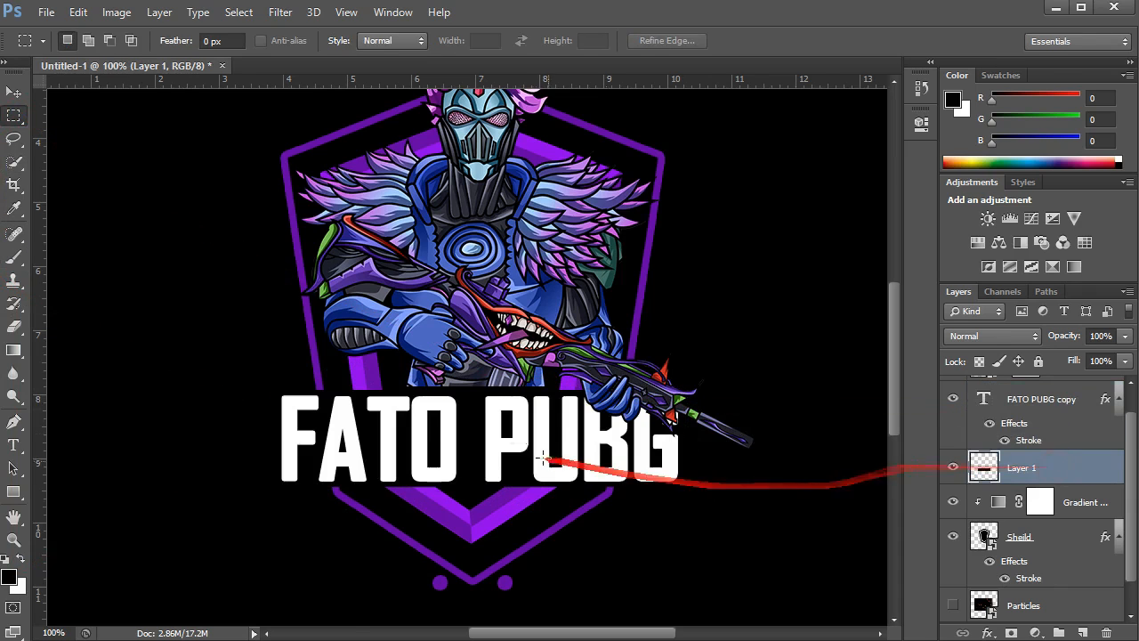
Step: Scale the "FATO PUBG" text down slightly from its centre to fit within the black band
{"action": "key", "text": "v"}
{"action": "left_click", "coordinate": [667, 414]}
{"action": "left_click_drag", "start_coordinate": [672, 401], "coordinate": [665, 401]}
{"action": "key", "text": "Return"}
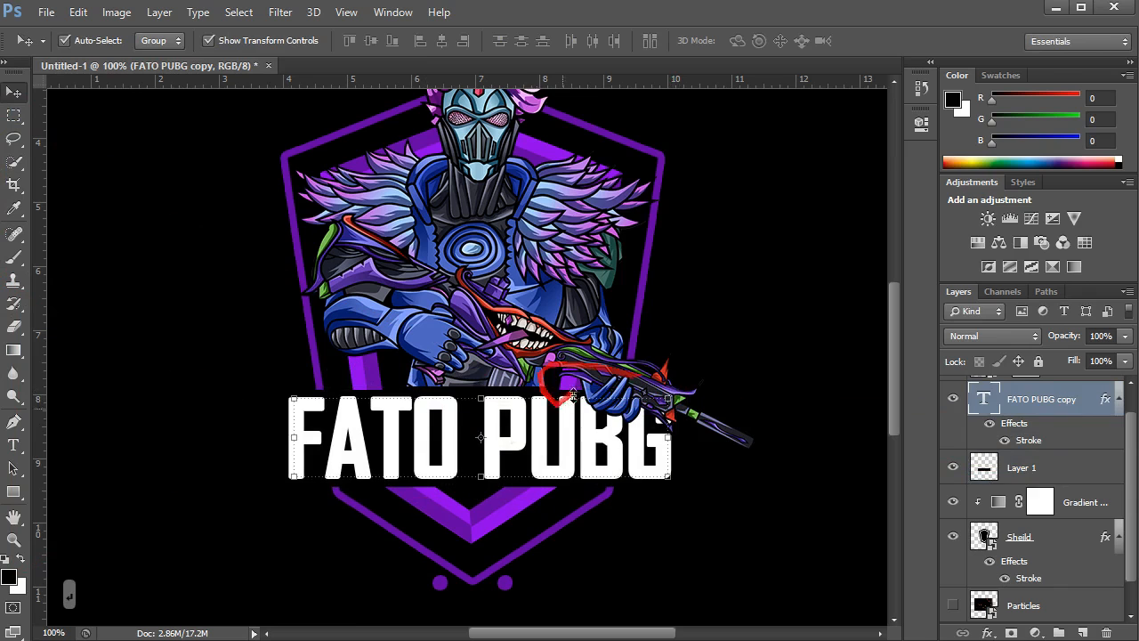
Step: Add a Gradient Overlay to the "FATO PUBG copy" layer and turn off its Stroke effect
{"action": "scroll", "coordinate": [885, 459], "scroll_direction": "up", "scroll_amount": 1}
{"action": "scroll", "coordinate": [1068, 462], "scroll_direction": "up", "scroll_amount": 1}
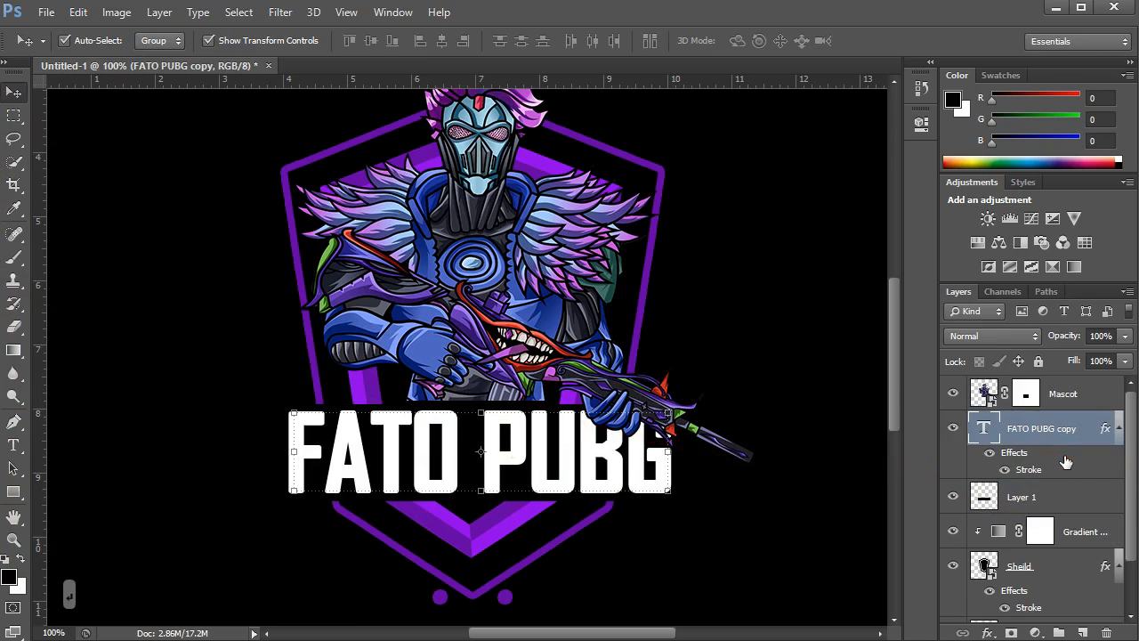
{"action": "left_click", "coordinate": [988, 633]}
{"action": "left_click", "coordinate": [1037, 555]}
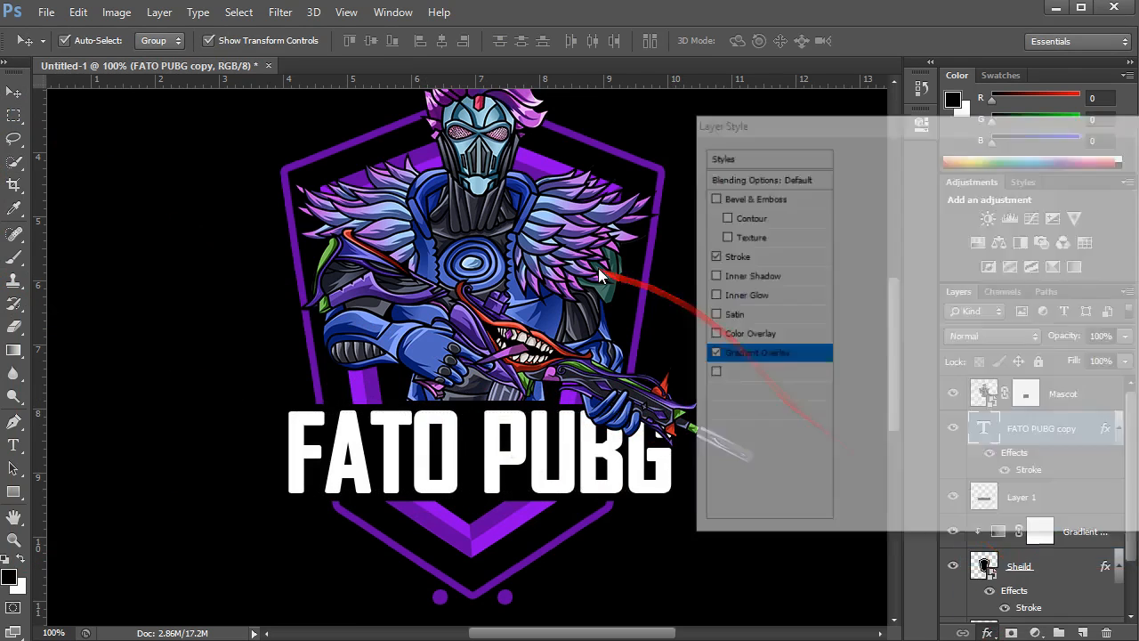
{"action": "left_click", "coordinate": [711, 256]}
Step: Set the text gradient from the shield's dark purple to the mascot hair's pinkish purple by sampling the artwork, and apply it
{"action": "left_click", "coordinate": [977, 223]}
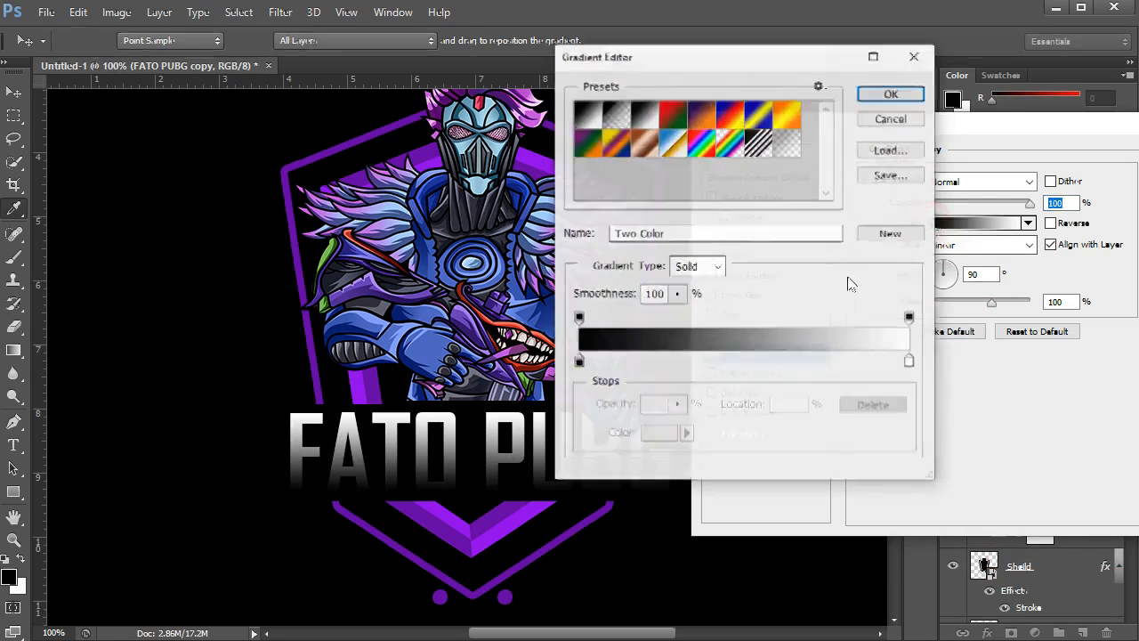
{"action": "left_click", "coordinate": [580, 363]}
{"action": "left_click", "coordinate": [378, 386]}
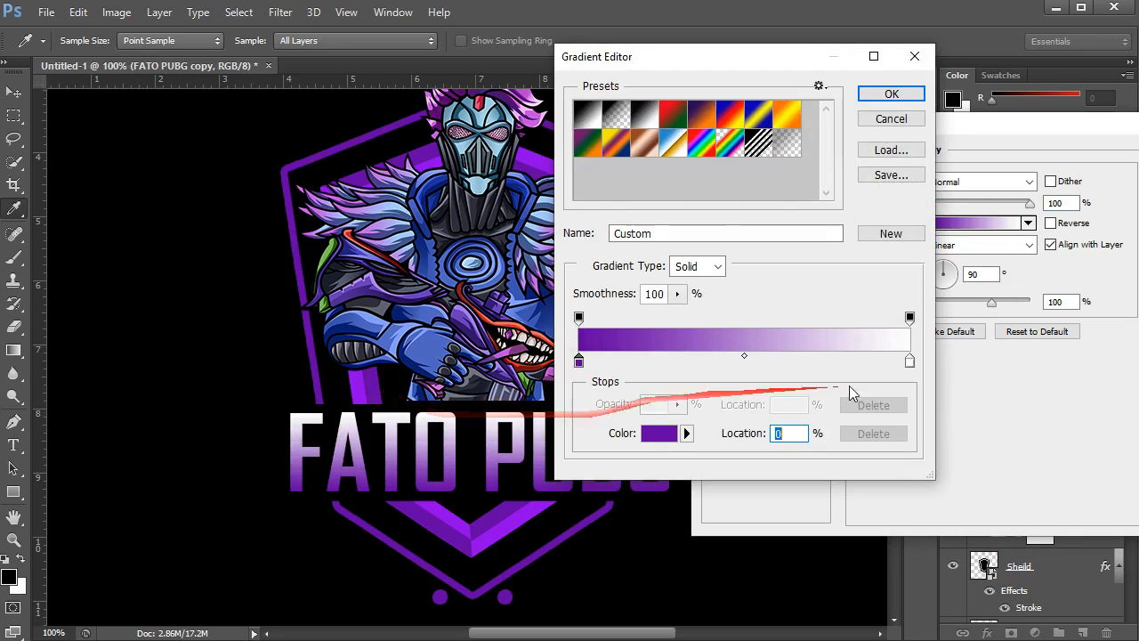
{"action": "left_click", "coordinate": [361, 387]}
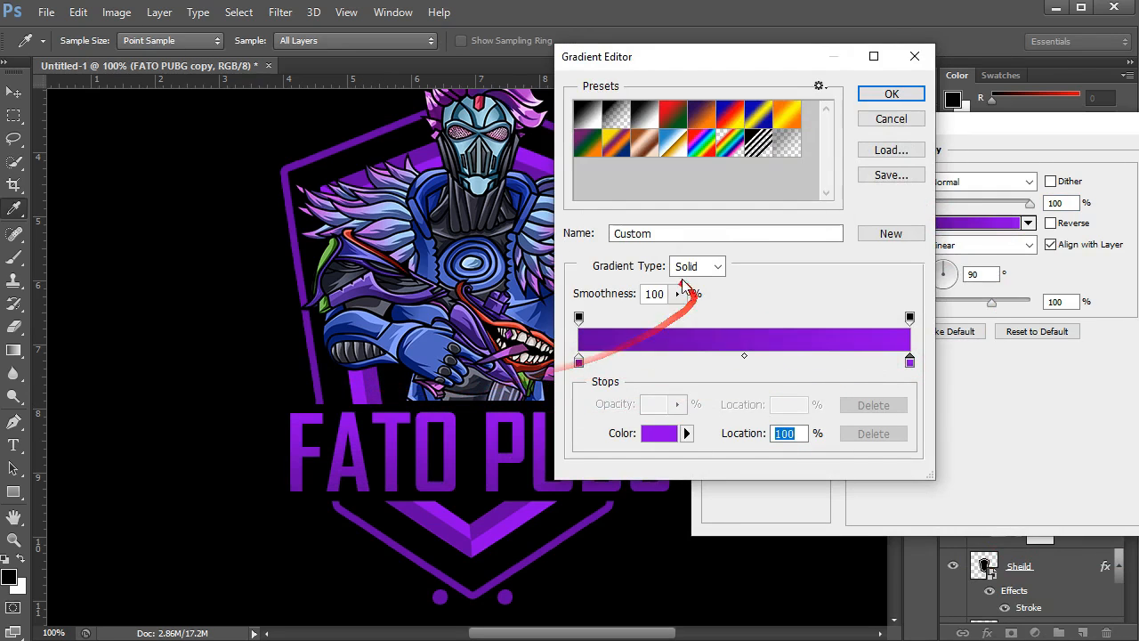
{"action": "left_click", "coordinate": [529, 95]}
{"action": "key", "text": "Return"}
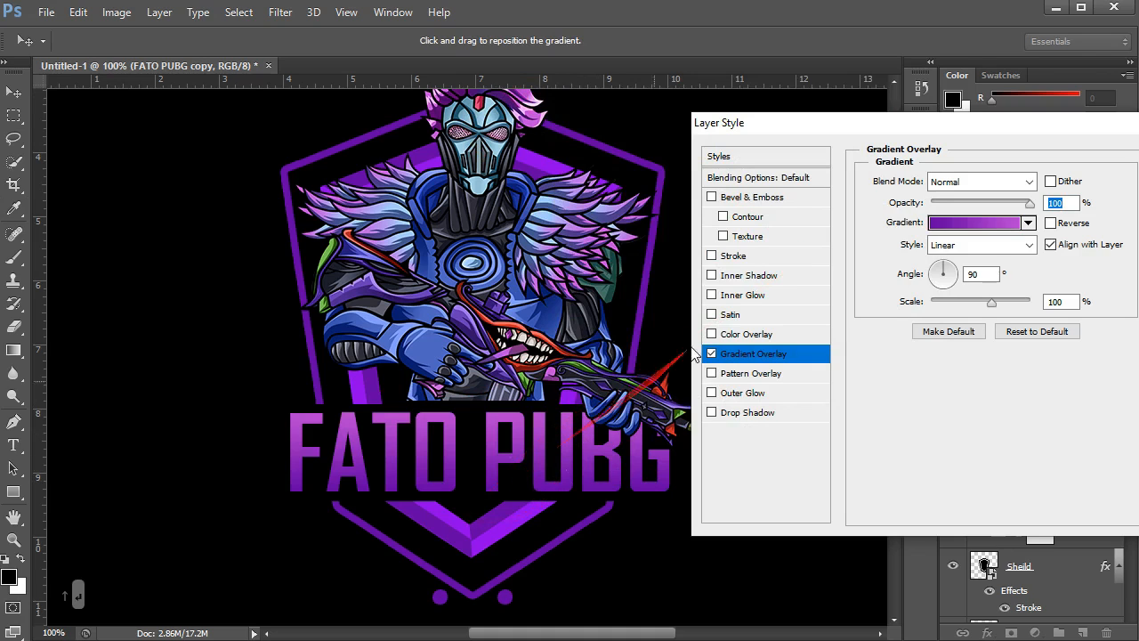
{"action": "key", "text": "Return"}
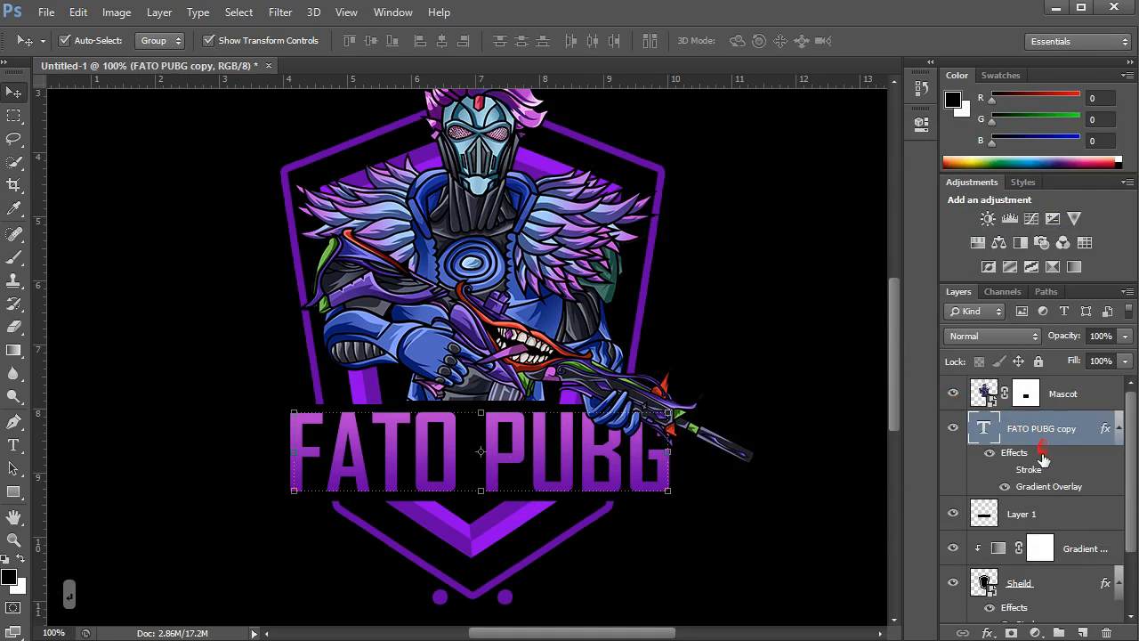
Step: Save the "FATO PUBG copy" layer's effects as a new style preset and clear the style from the layer
{"action": "left_click", "coordinate": [1024, 182]}
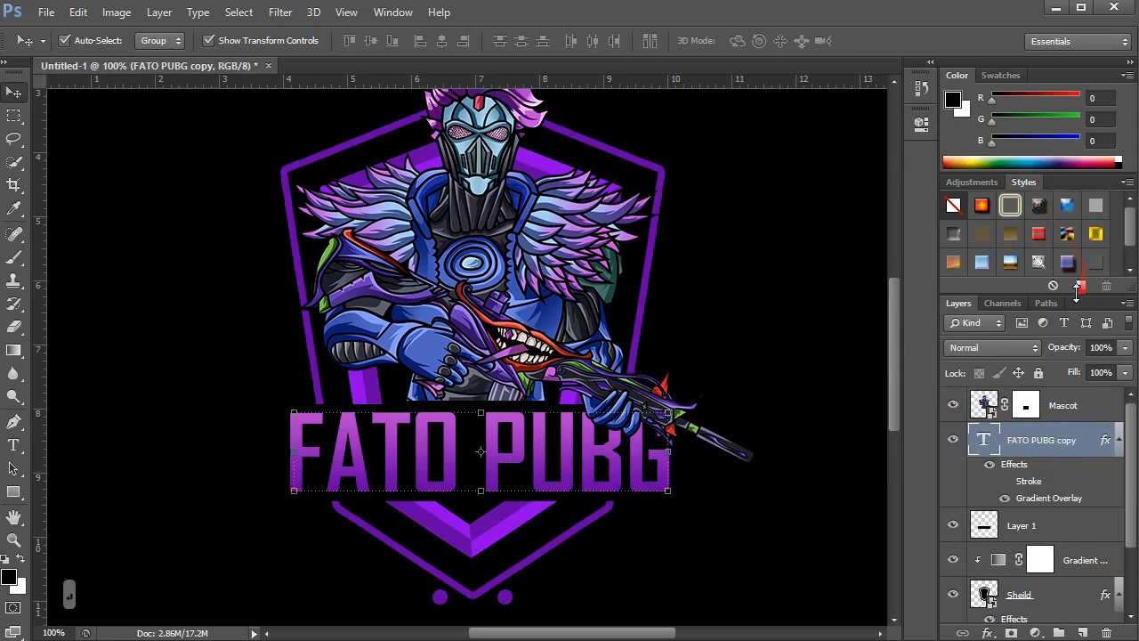
{"action": "left_click", "coordinate": [1080, 286]}
{"action": "left_click", "coordinate": [730, 171]}
{"action": "left_click", "coordinate": [1053, 285]}
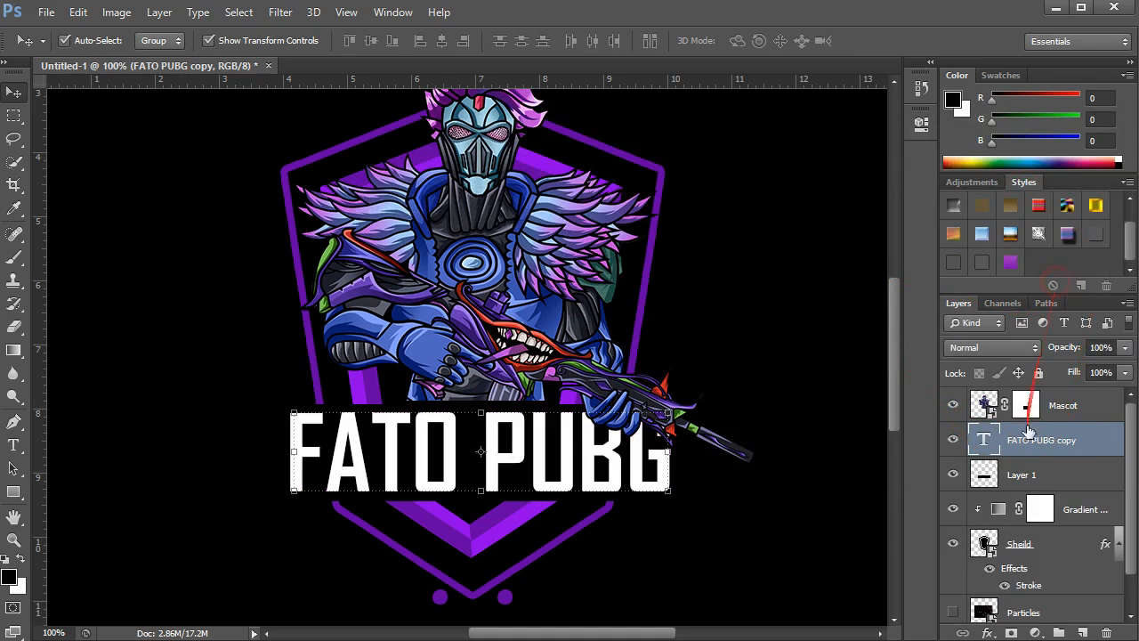
Step: Add a 3 px white (ffffff) Stroke effect to the "FATO PUBG copy" text layer
{"action": "left_click", "coordinate": [987, 632]}
{"action": "left_click", "coordinate": [994, 458]}
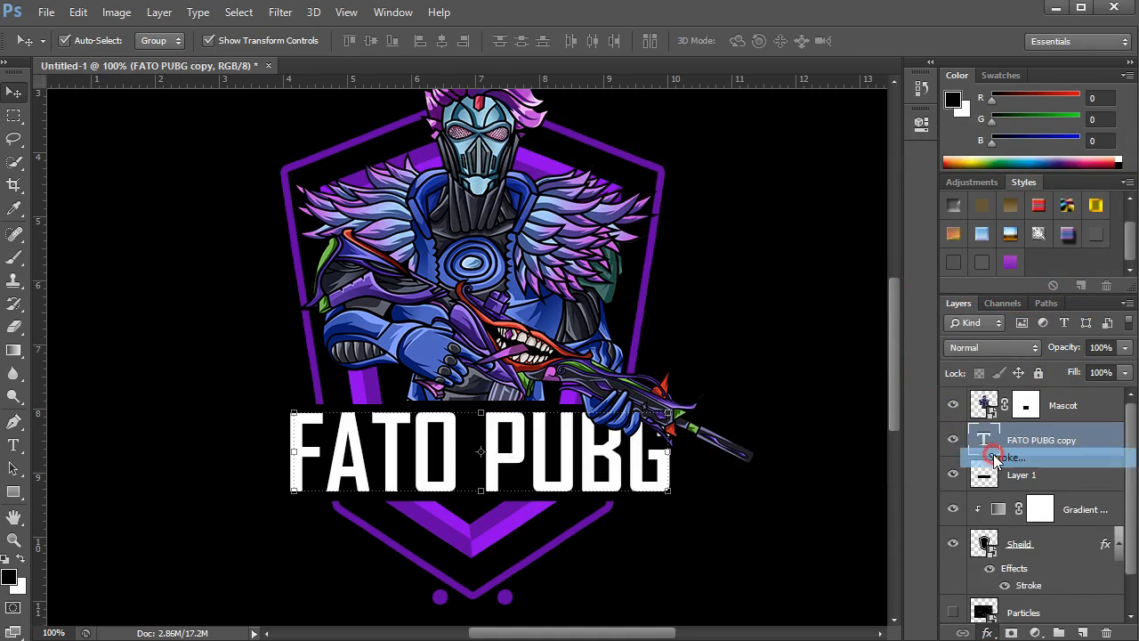
{"action": "left_click", "coordinate": [908, 302]}
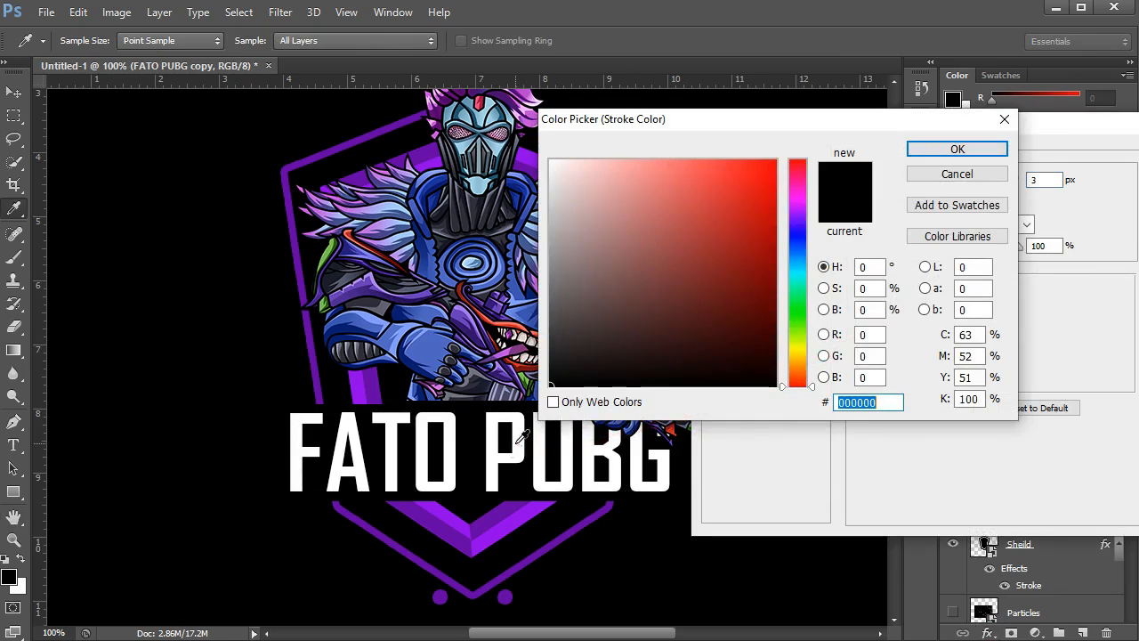
{"action": "type", "text": "ffffff"}
{"action": "key", "text": "Return"}
{"action": "key", "text": "Return"}
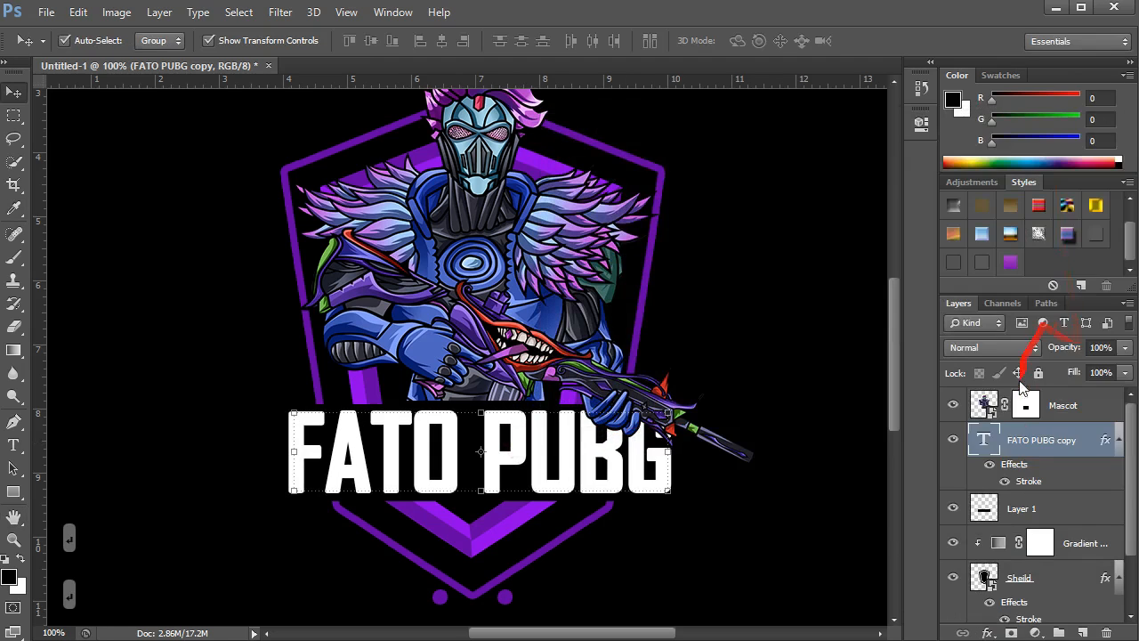
Step: Convert the "FATO PUBG copy" layer to a Smart Object and apply the saved purple gradient style
{"action": "right_click", "coordinate": [1038, 461]}
{"action": "right_click", "coordinate": [1032, 443]}
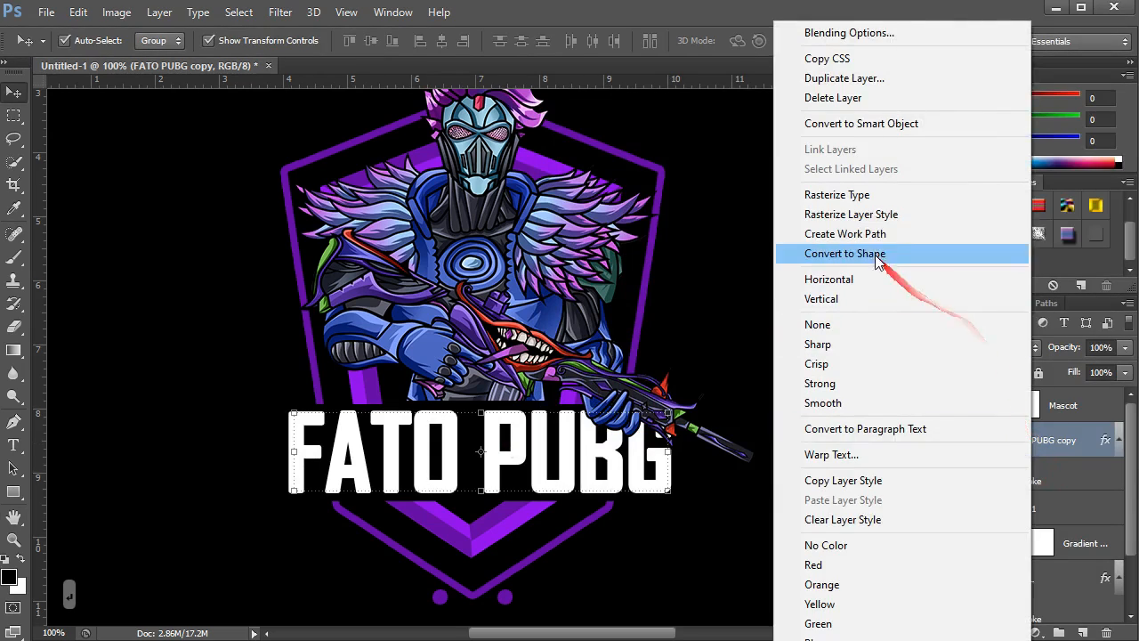
{"action": "left_click", "coordinate": [863, 116]}
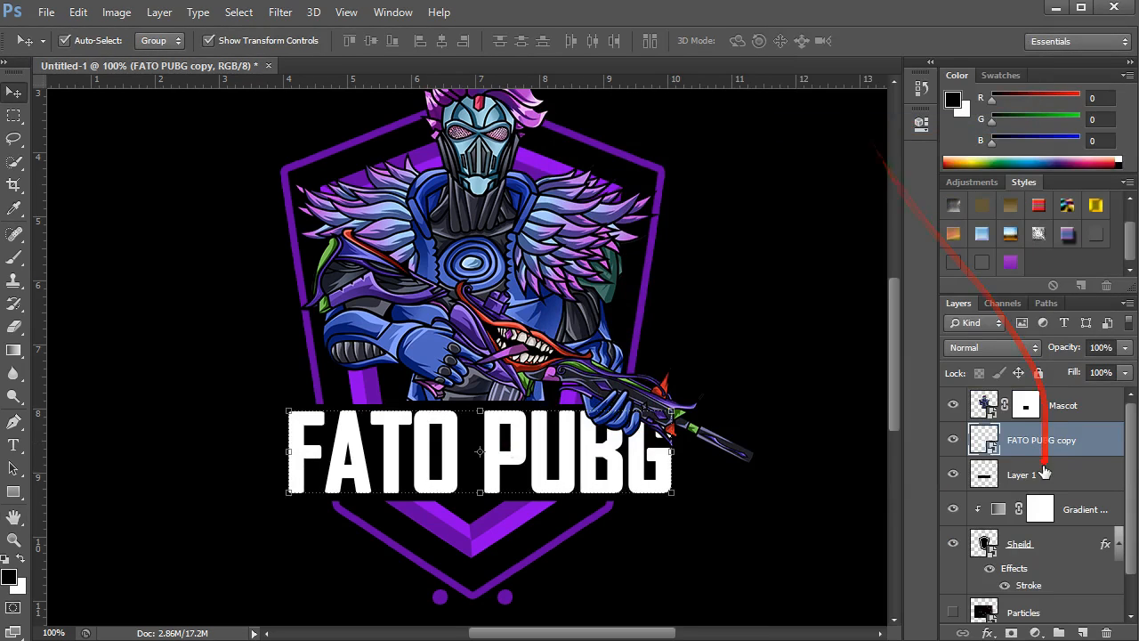
{"action": "left_click", "coordinate": [1012, 263]}
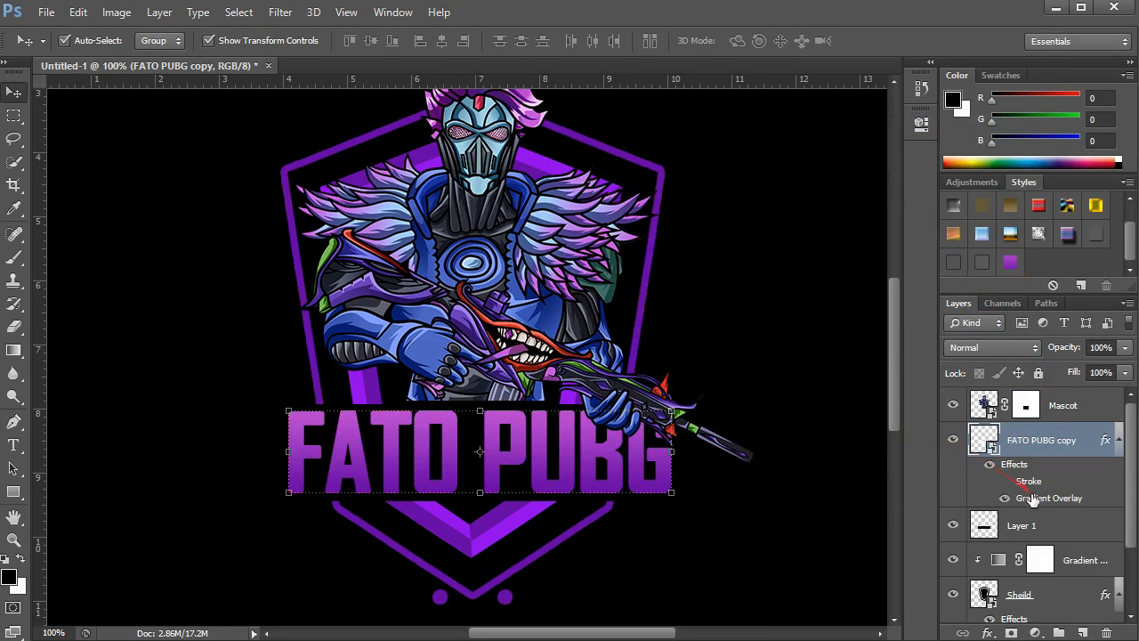
Step: Brighten the text's Gradient Overlay, setting the dark stop to a brighter purple and the light stop to a vivid magenta
{"action": "double_click", "coordinate": [1038, 502]}
{"action": "left_click", "coordinate": [979, 224]}
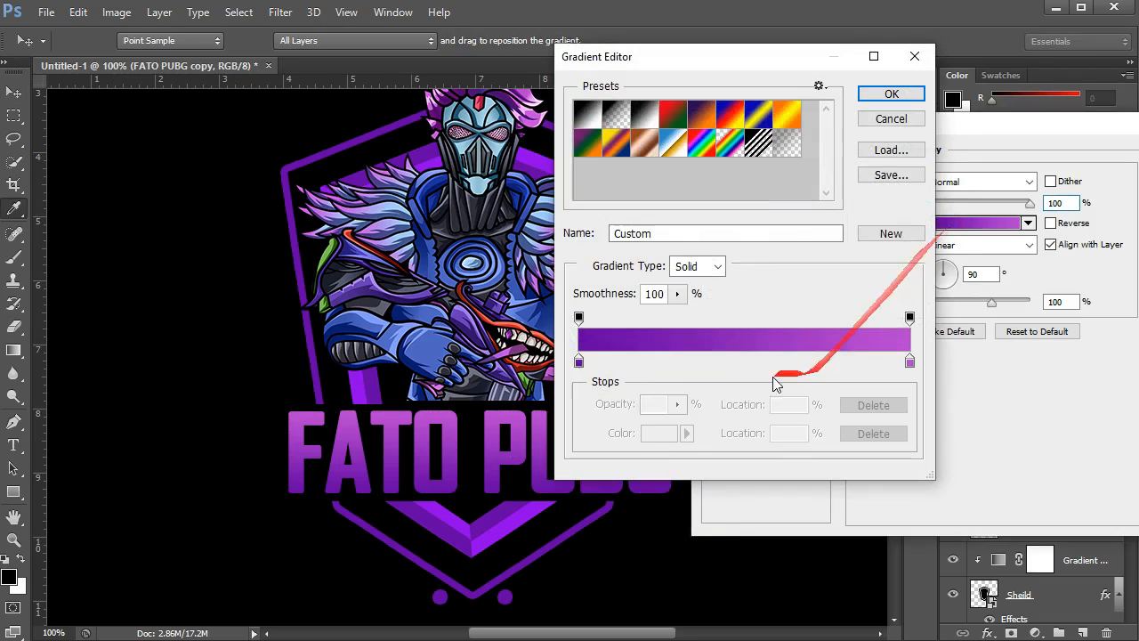
{"action": "left_click", "coordinate": [679, 429]}
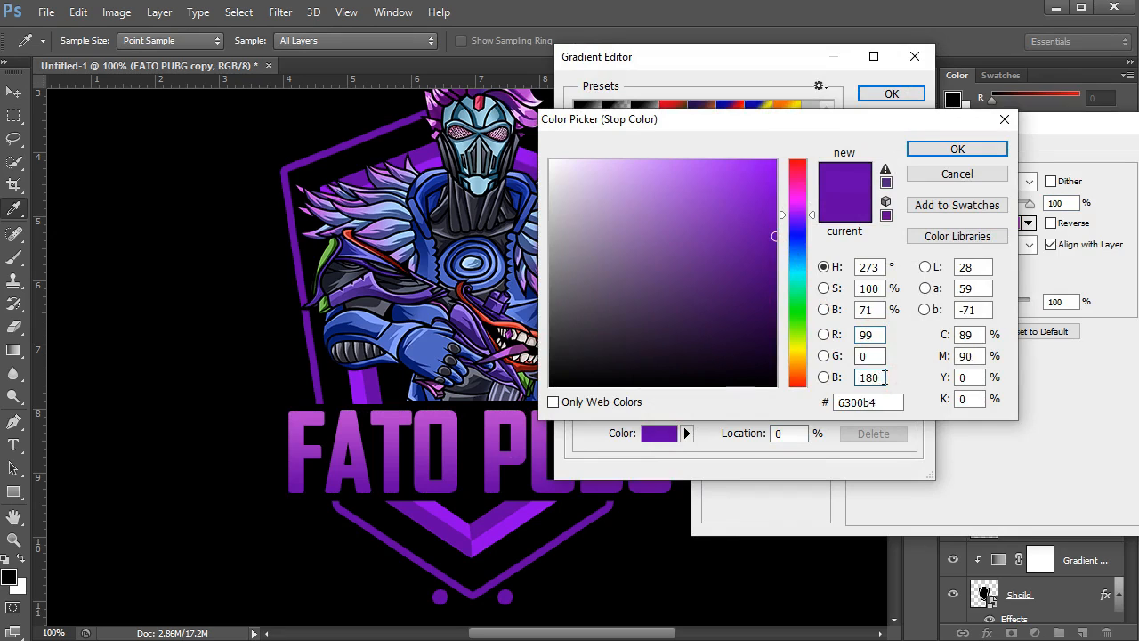
{"action": "key", "text": "Return"}
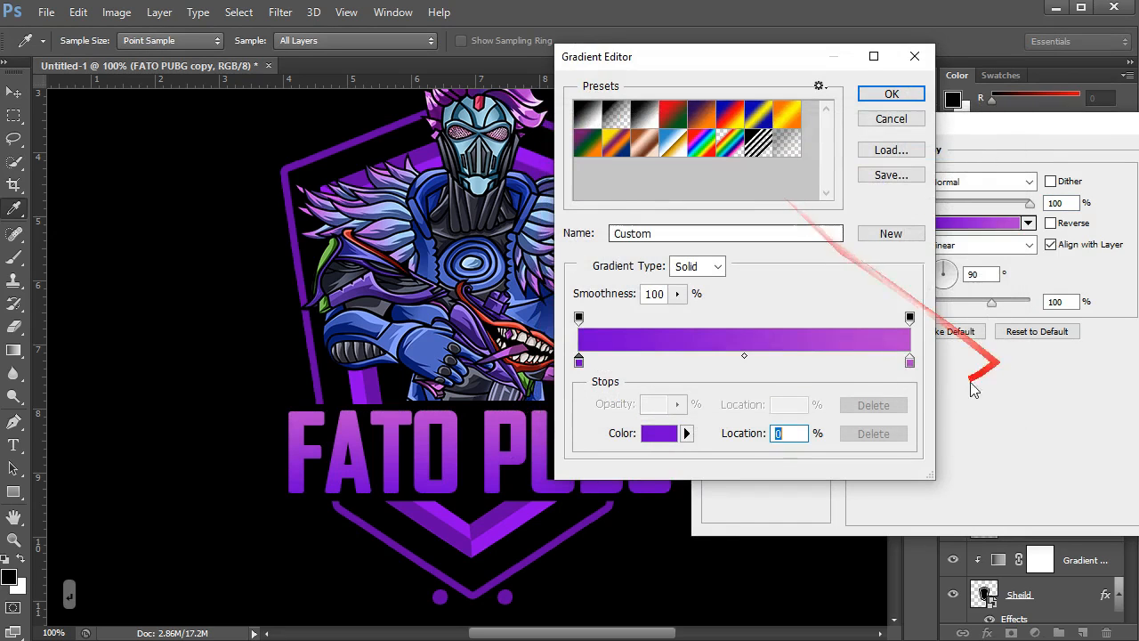
{"action": "left_click", "coordinate": [667, 432]}
{"action": "left_click_drag", "start_coordinate": [709, 193], "coordinate": [768, 155]}
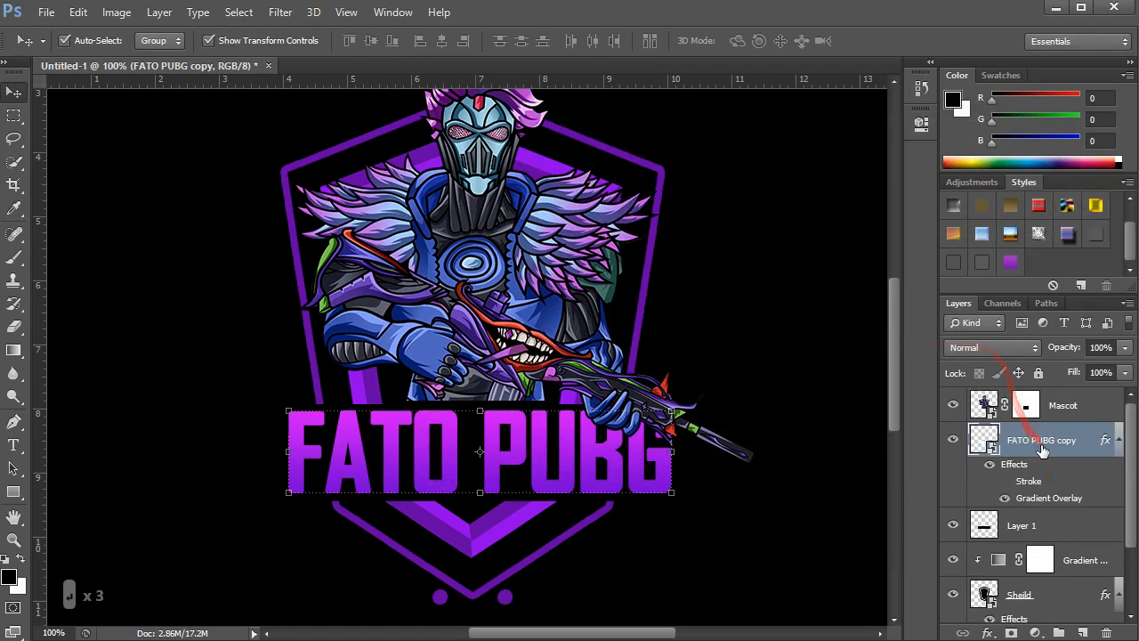
Step: Save the Sheild layer's purple stroke as a new style preset and clear the style from that layer
{"action": "left_click", "coordinate": [1119, 441]}
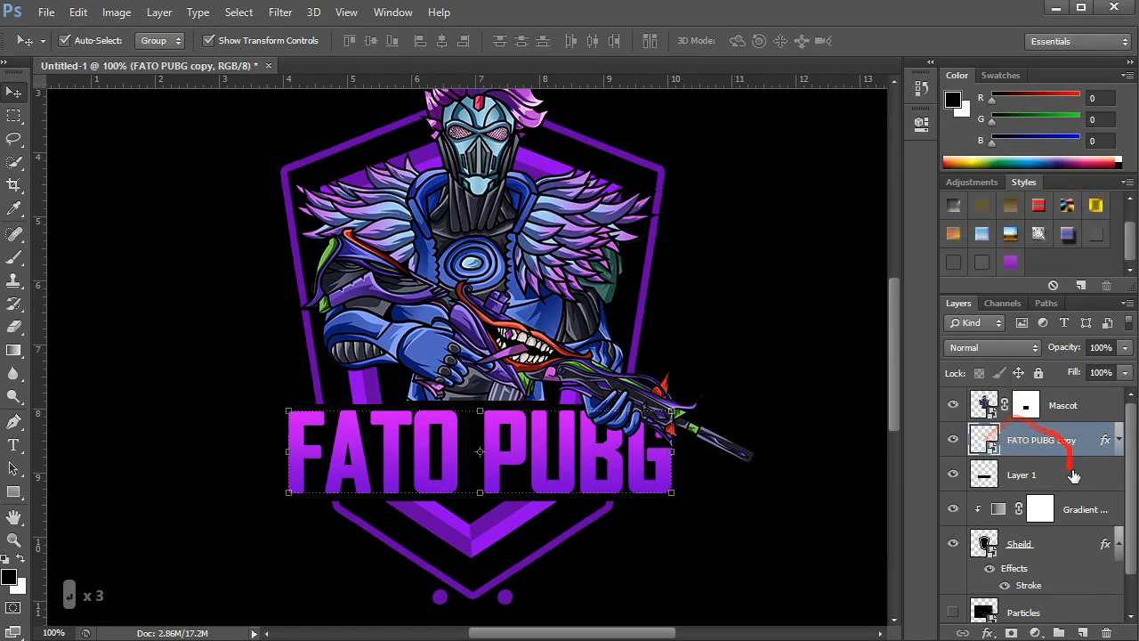
{"action": "scroll", "coordinate": [1064, 499], "scroll_direction": "down", "scroll_amount": 1}
{"action": "left_click", "coordinate": [1037, 540]}
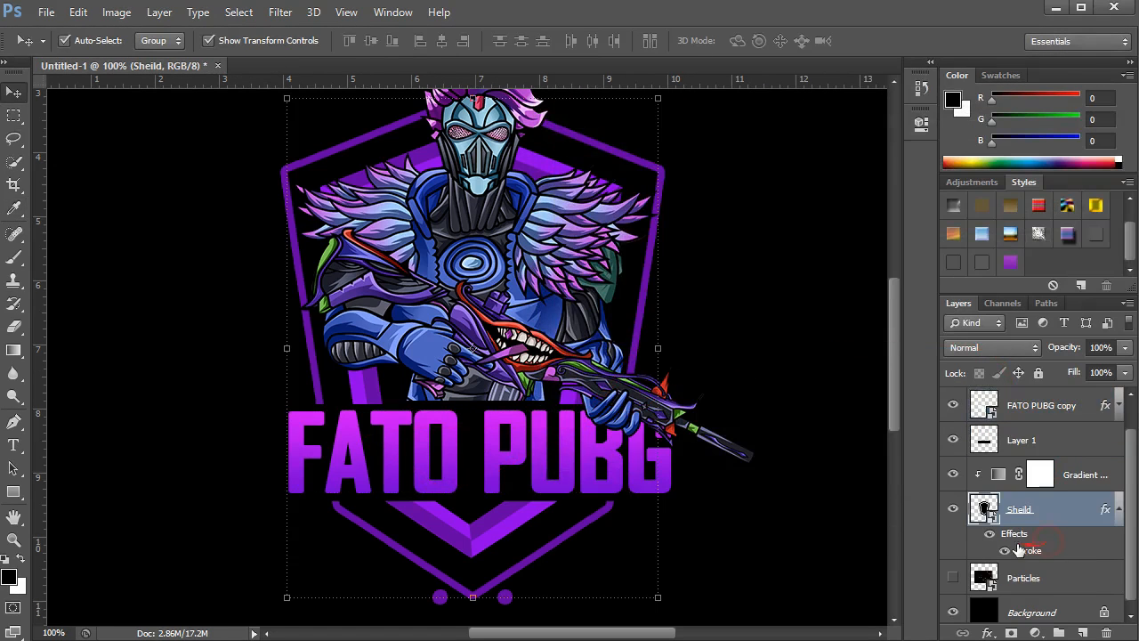
{"action": "left_click", "coordinate": [1080, 286]}
{"action": "key", "text": "Return"}
{"action": "left_click", "coordinate": [1056, 285]}
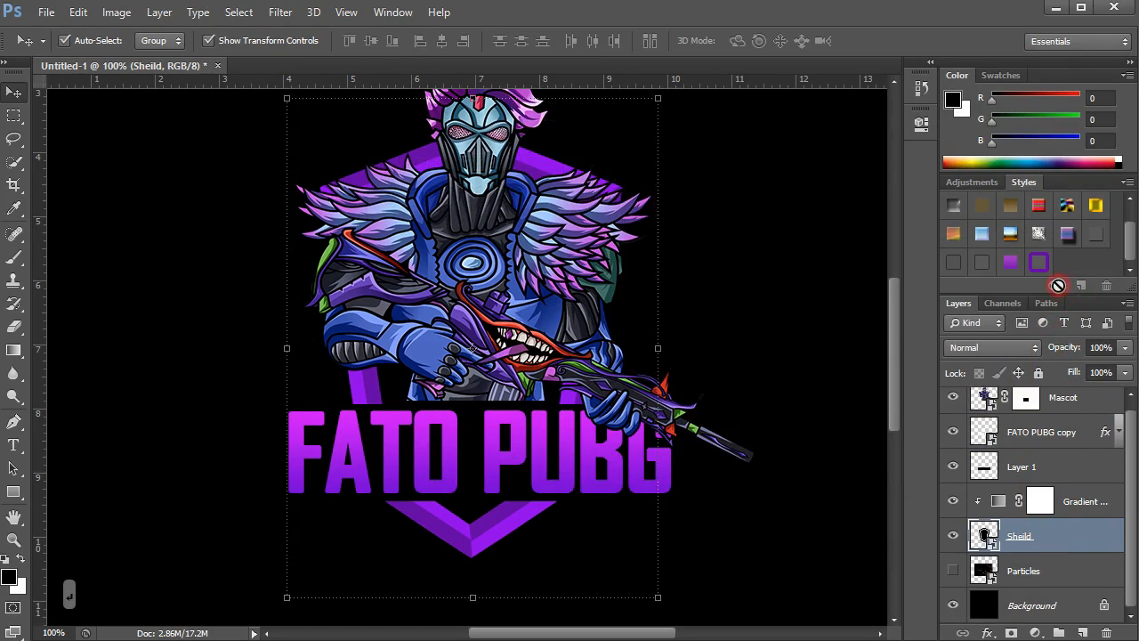
Step: Group the layers from Sheild up to Mascot, leaving out Particles and Background
{"action": "scroll", "coordinate": [1036, 547], "scroll_direction": "up", "scroll_amount": 1}
{"action": "left_click", "coordinate": [1071, 406], "text": "shift"}
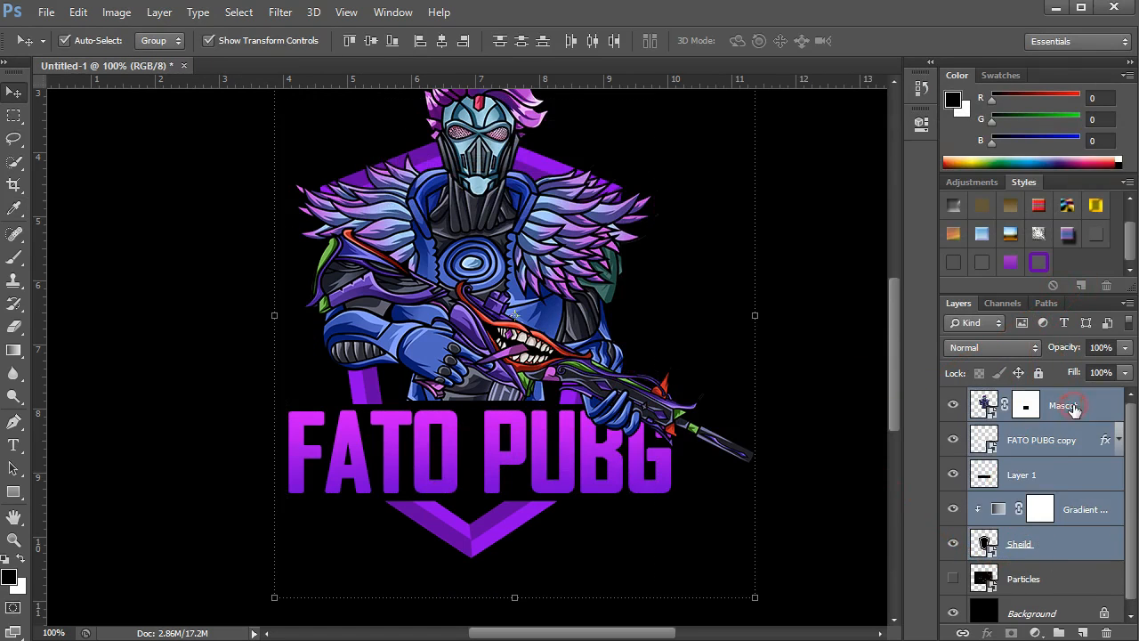
{"action": "right_click", "coordinate": [1012, 425]}
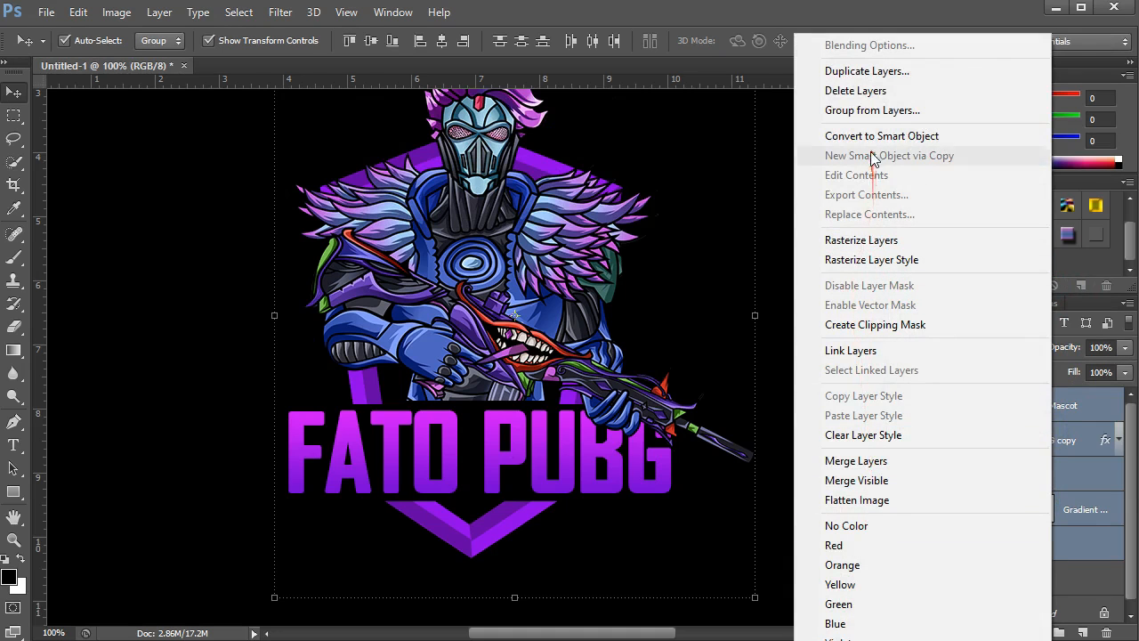
{"action": "left_click", "coordinate": [852, 30]}
{"action": "key", "text": "ctrl+g"}
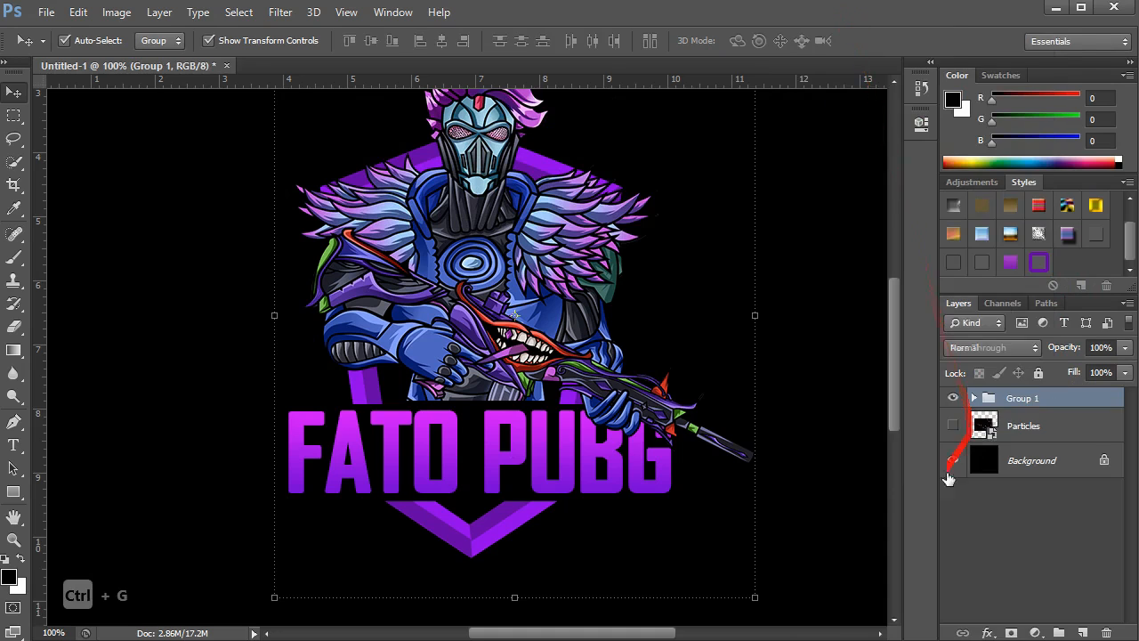
Step: Convert Group 1 to a Smart Object and apply the saved purple stroke style to it
{"action": "left_click", "coordinate": [1040, 263]}
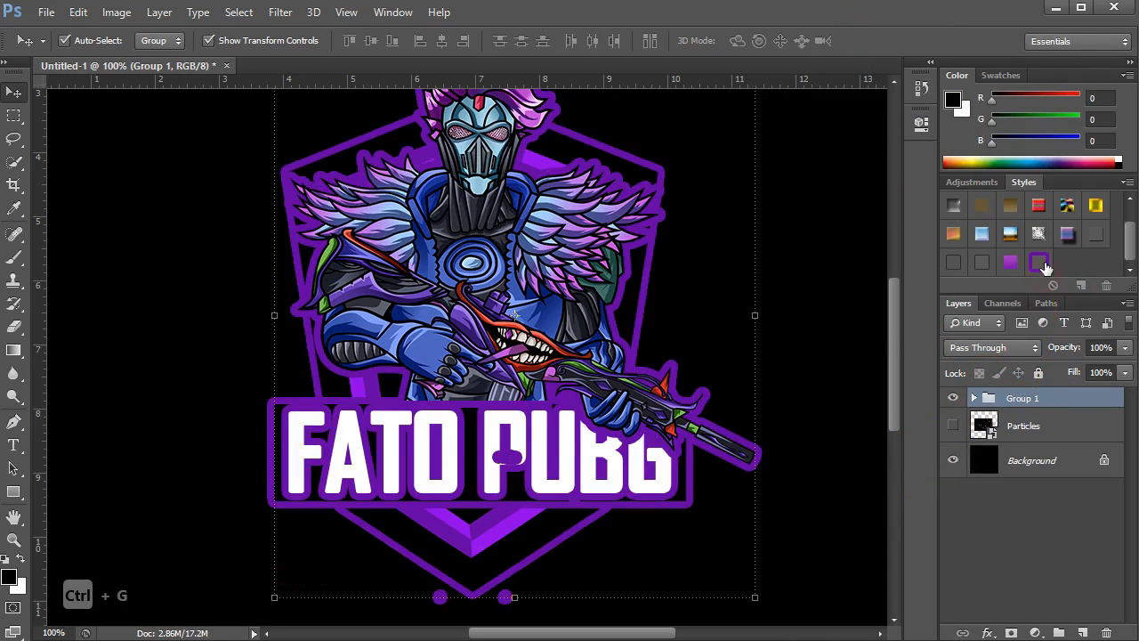
{"action": "key", "text": "ctrl+z"}
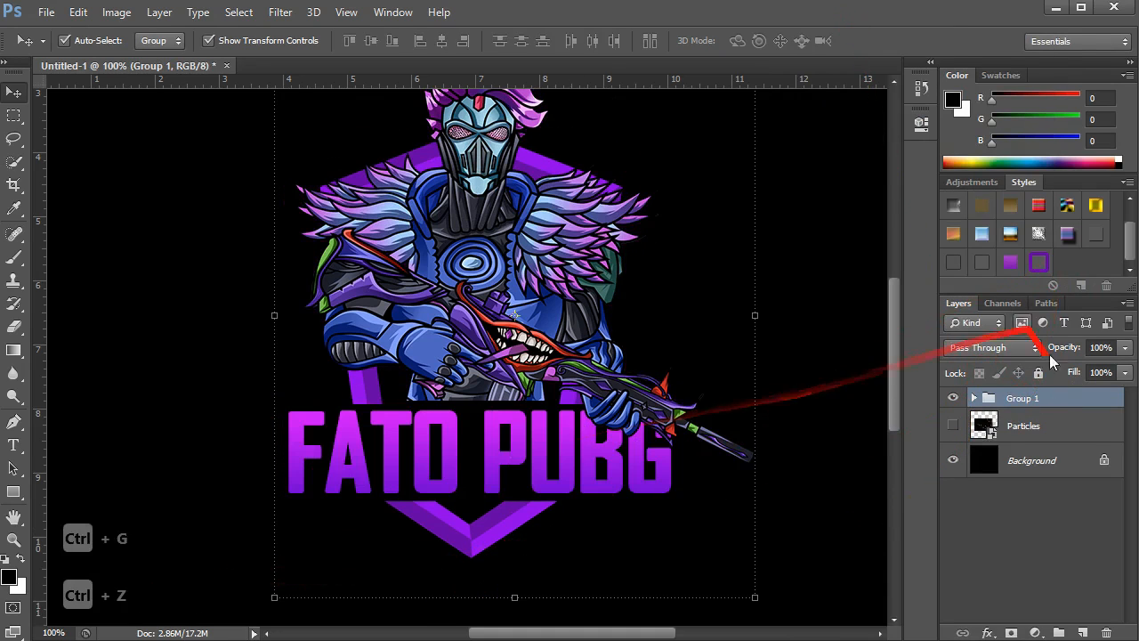
{"action": "right_click", "coordinate": [1046, 405]}
{"action": "left_click", "coordinate": [962, 44]}
{"action": "left_click", "coordinate": [1039, 264]}
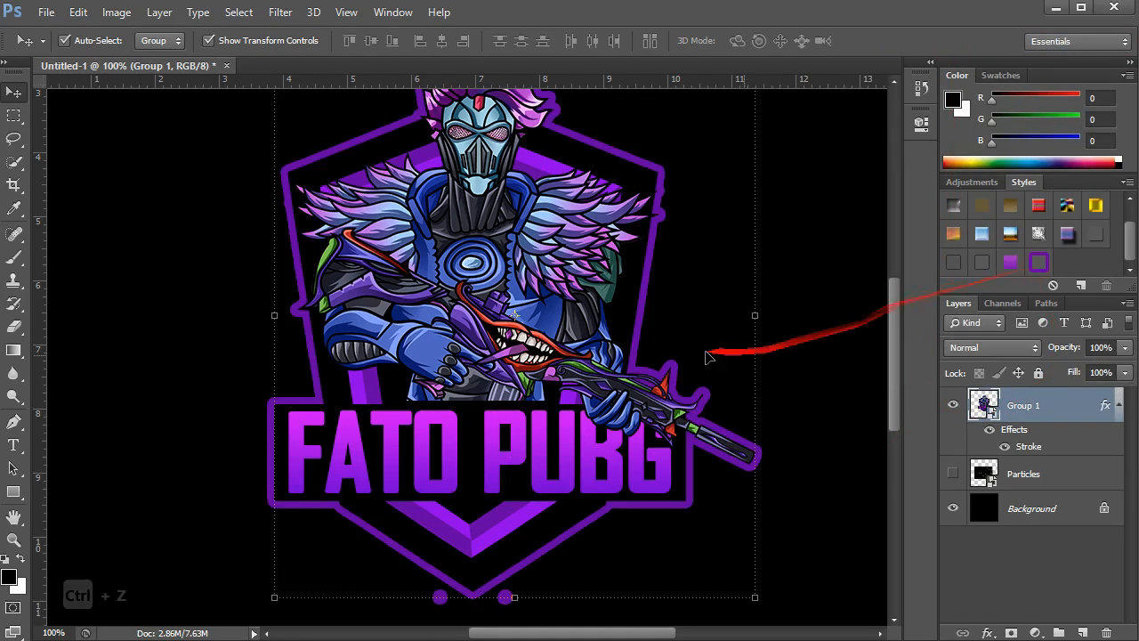
{"action": "scroll", "coordinate": [705, 356], "scroll_direction": "down", "scroll_amount": 2}
{"action": "scroll", "coordinate": [637, 330], "scroll_direction": "down", "scroll_amount": 1}
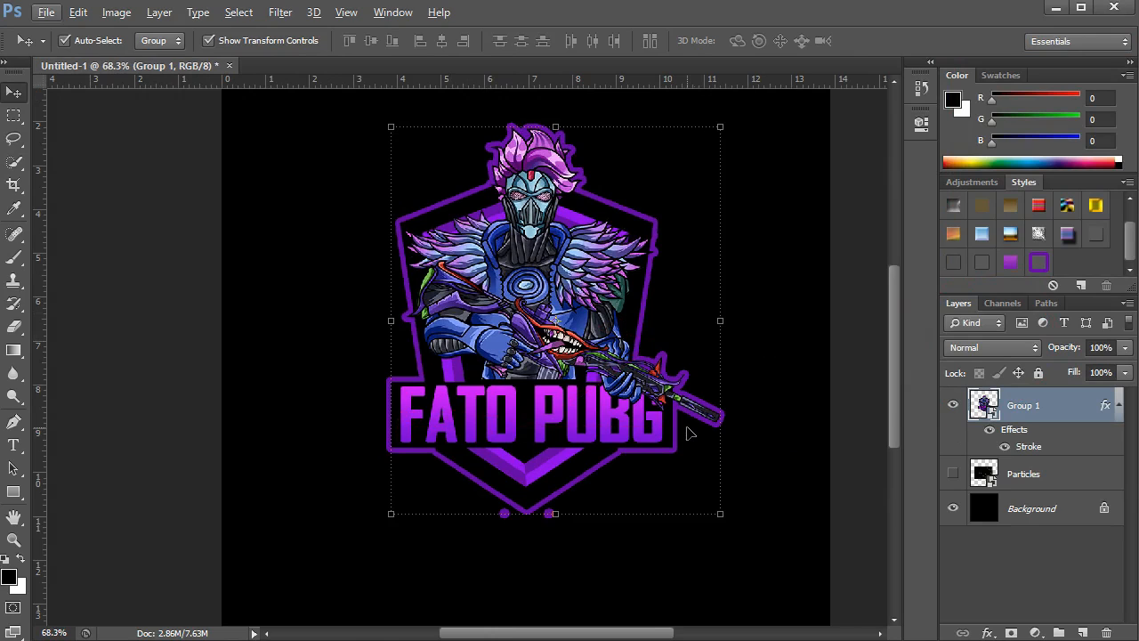
{"action": "key", "text": "ctrl+z"}
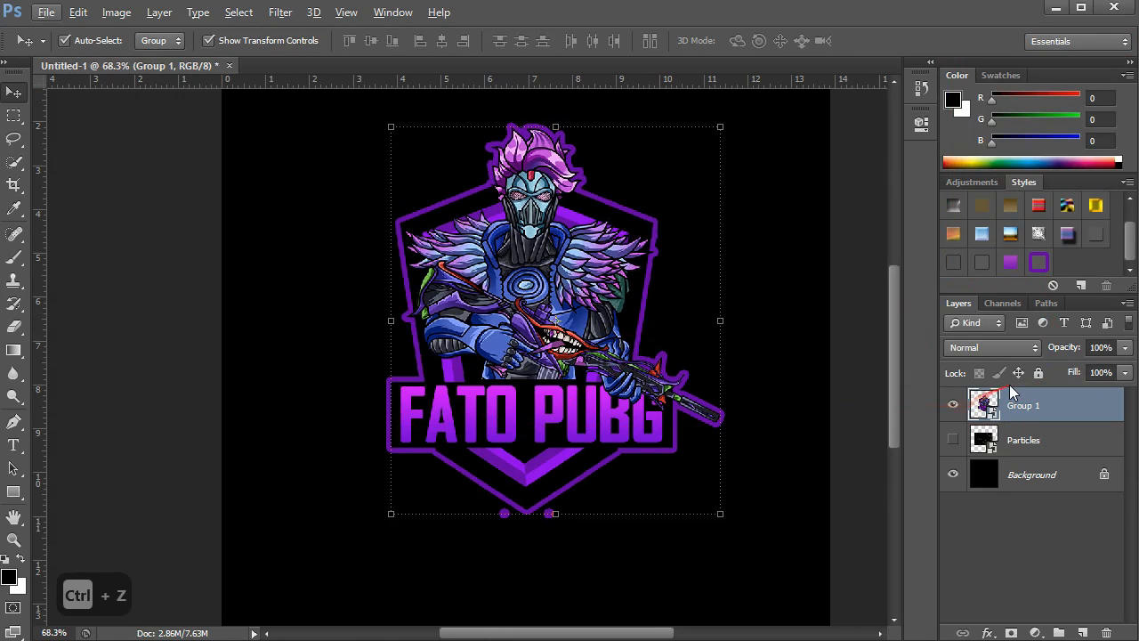
{"action": "key", "text": "ctrl+z"}
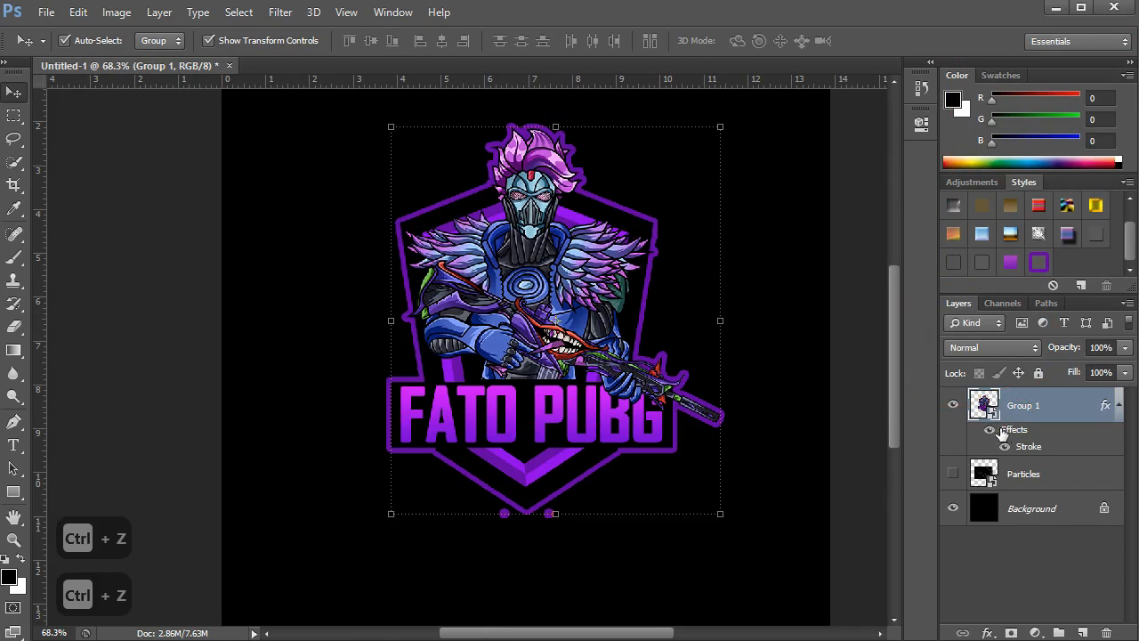
Step: Open the contents of the Group 1 Smart Object and ungroup its layers
{"action": "double_click", "coordinate": [995, 419]}
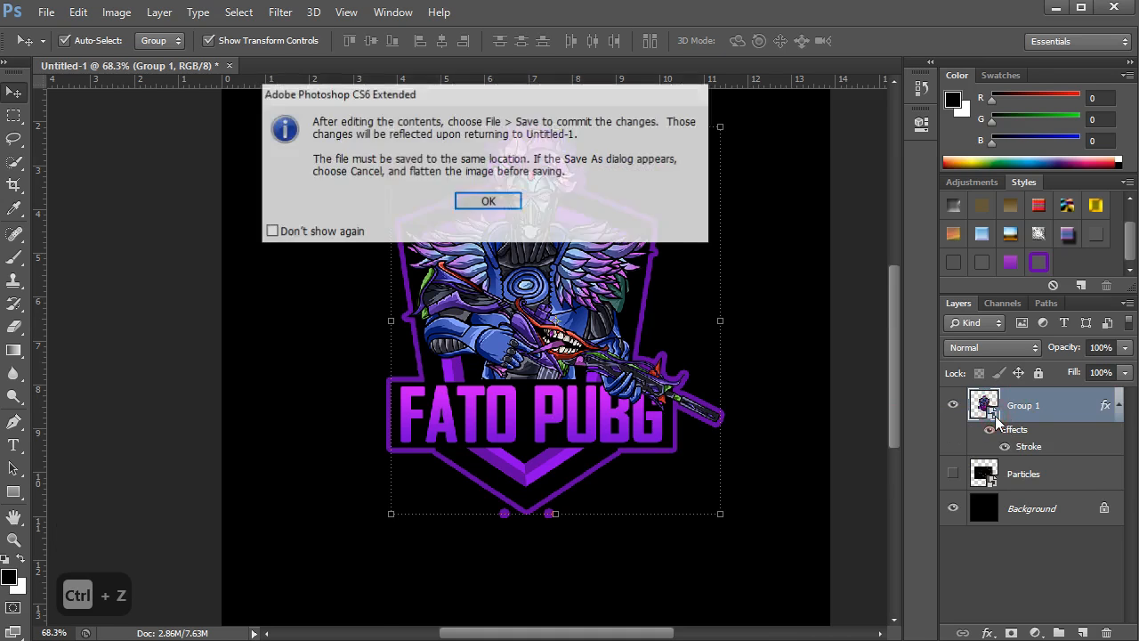
{"action": "key", "text": "Return"}
{"action": "right_click", "coordinate": [1034, 403]}
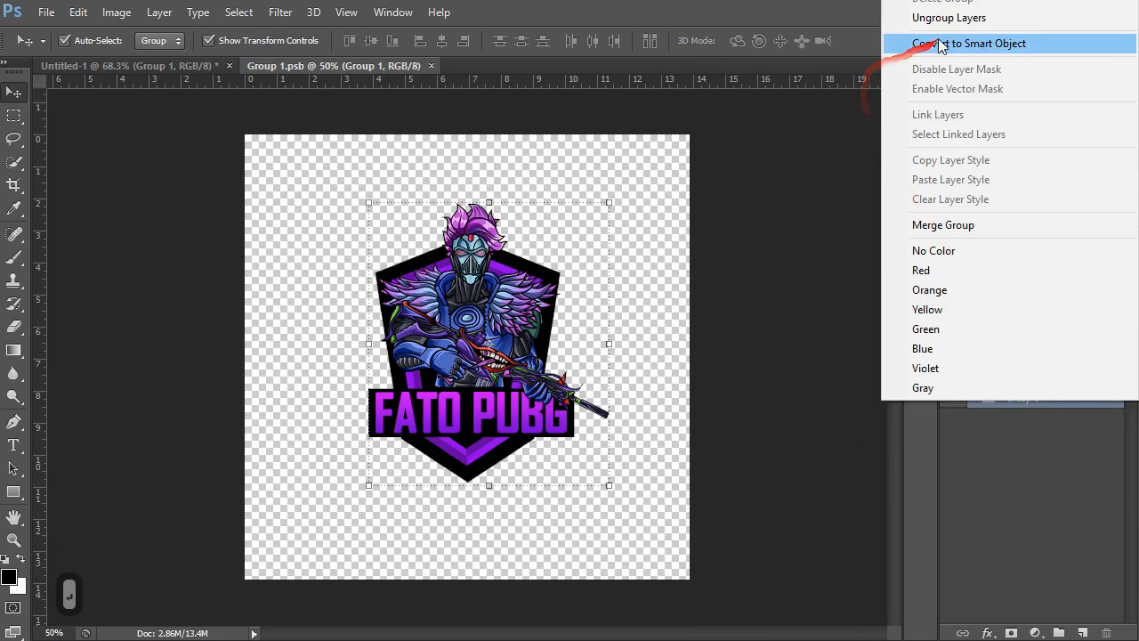
{"action": "left_click", "coordinate": [948, 17]}
Step: Narrow the black band on Layer 1 slightly and evenly on both sides around the "FATO PUBG" text
{"action": "left_click", "coordinate": [1041, 440]}
{"action": "left_click", "coordinate": [1046, 474]}
{"action": "scroll", "coordinate": [561, 433], "scroll_direction": "up", "scroll_amount": 9}
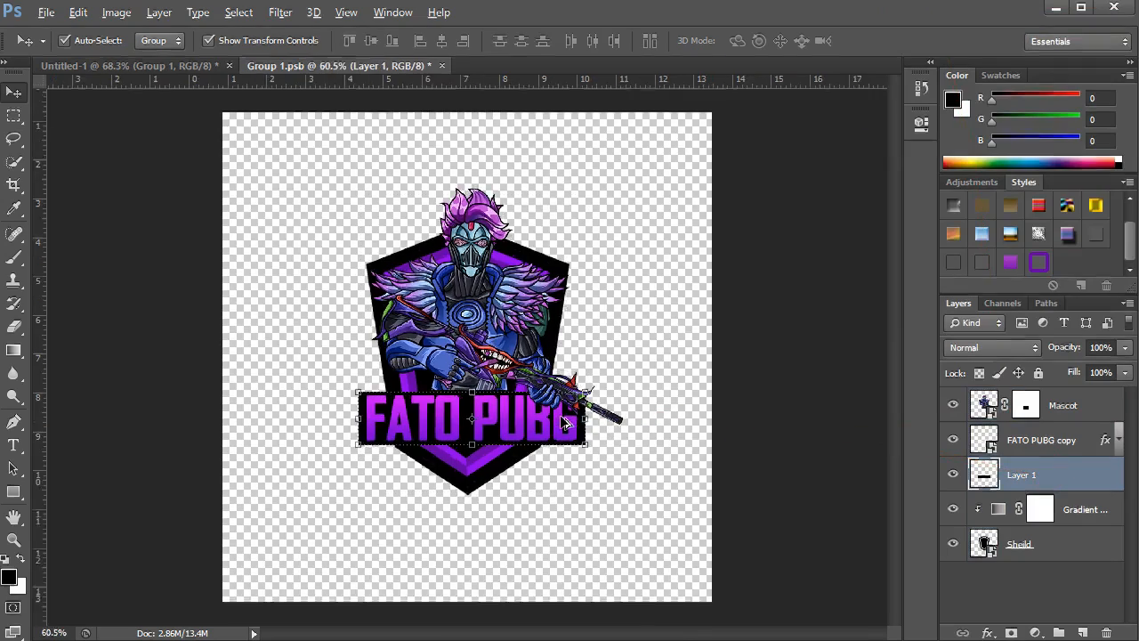
{"action": "key", "text": "ctrl+t"}
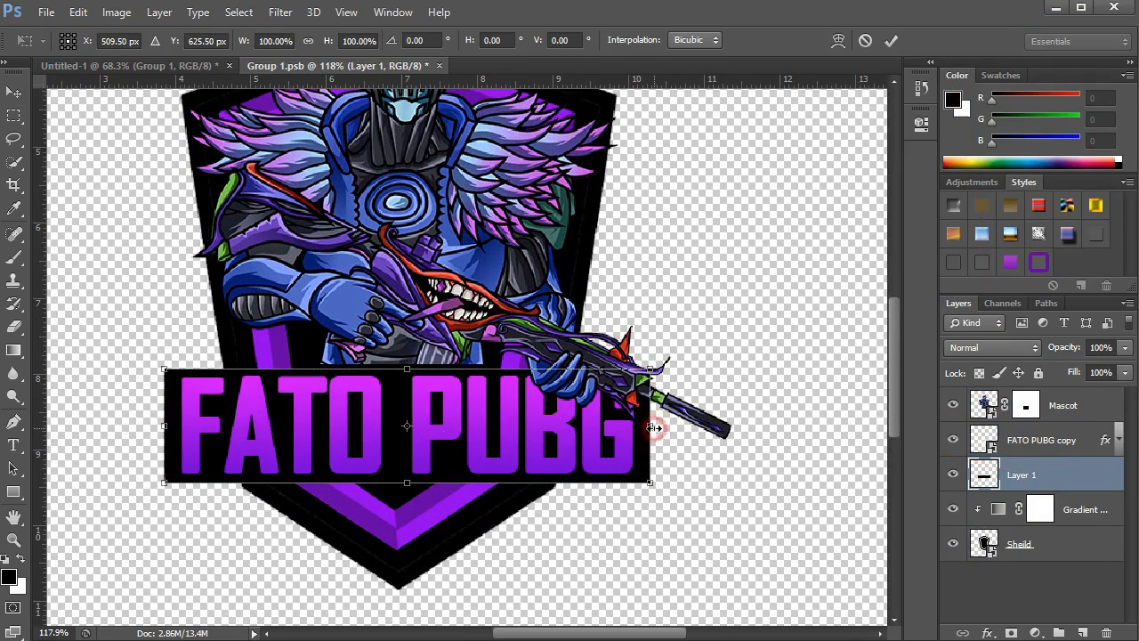
{"action": "left_click_drag", "start_coordinate": [649, 426], "coordinate": [643, 428]}
{"action": "key", "text": "Return"}
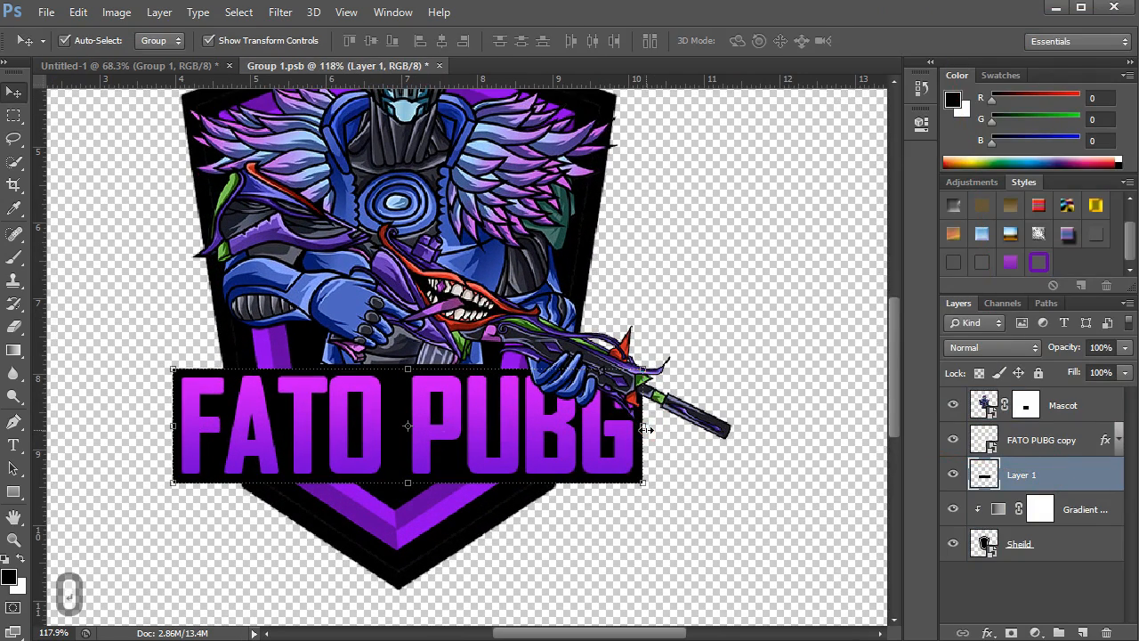
Step: Nudge the black band on Layer 1 down slightly, and close the Smart Object document with its changes saved
{"action": "left_click", "coordinate": [527, 474]}
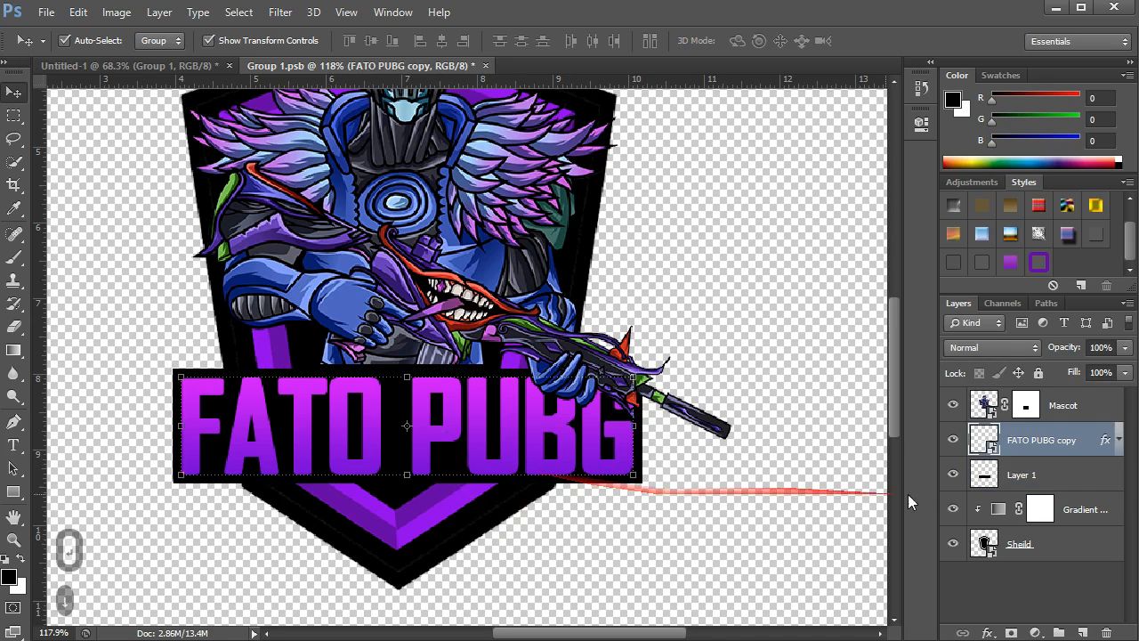
{"action": "left_click", "coordinate": [1014, 475]}
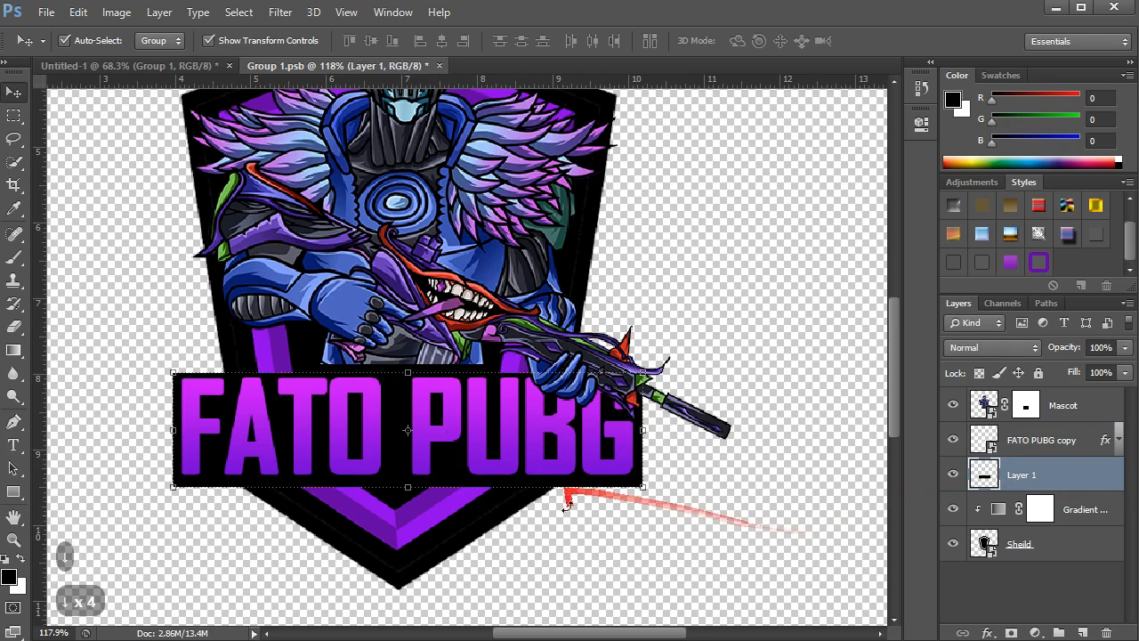
{"action": "left_click", "coordinate": [439, 65]}
{"action": "left_click", "coordinate": [348, 165]}
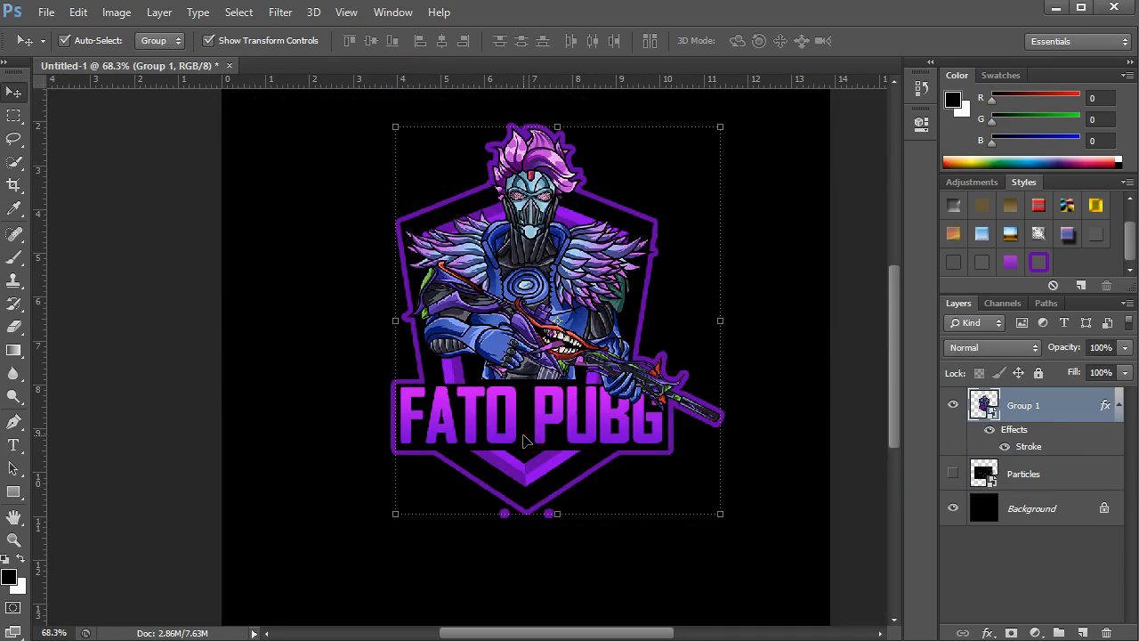
Step: Open the contents of the Group 1 Smart Object and rasterize the Sheild layer for erasing around the shield's lower tip
{"action": "key", "text": "ctrl+equal"}
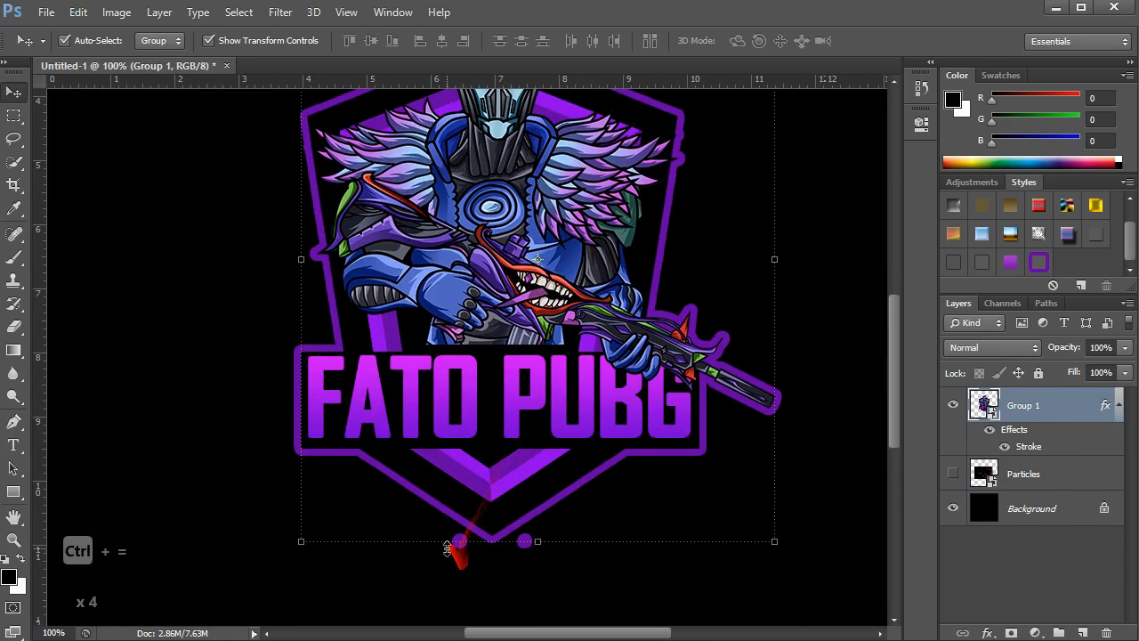
{"action": "double_click", "coordinate": [996, 412]}
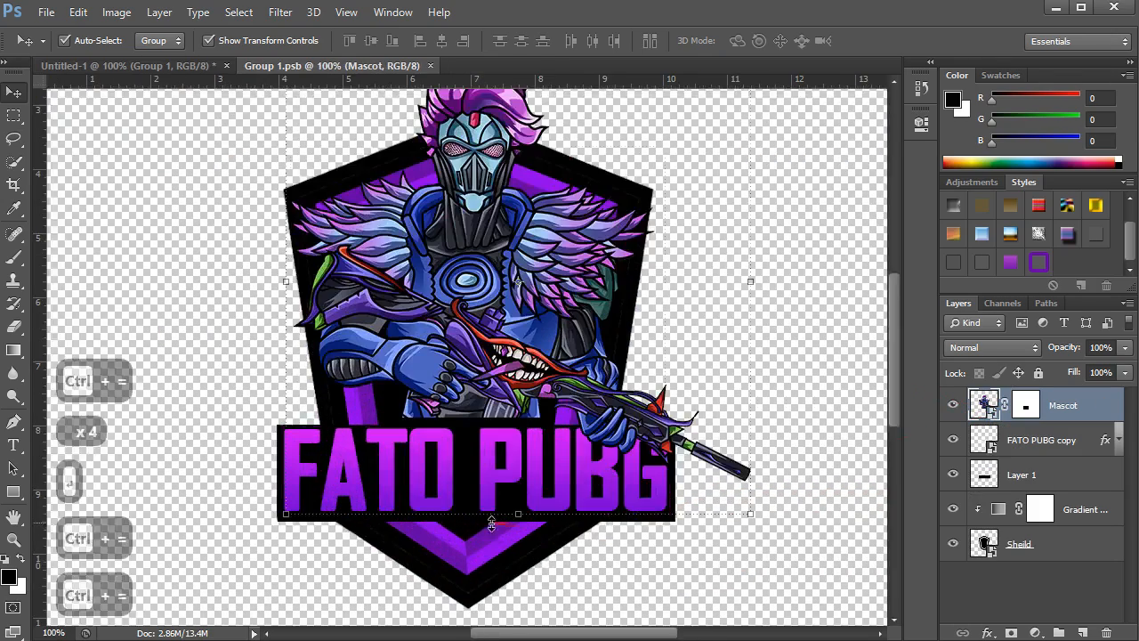
{"action": "key", "text": "ctrl+equal"}
{"action": "left_click_drag", "start_coordinate": [457, 499], "coordinate": [484, 437]}
{"action": "left_click", "coordinate": [483, 437]}
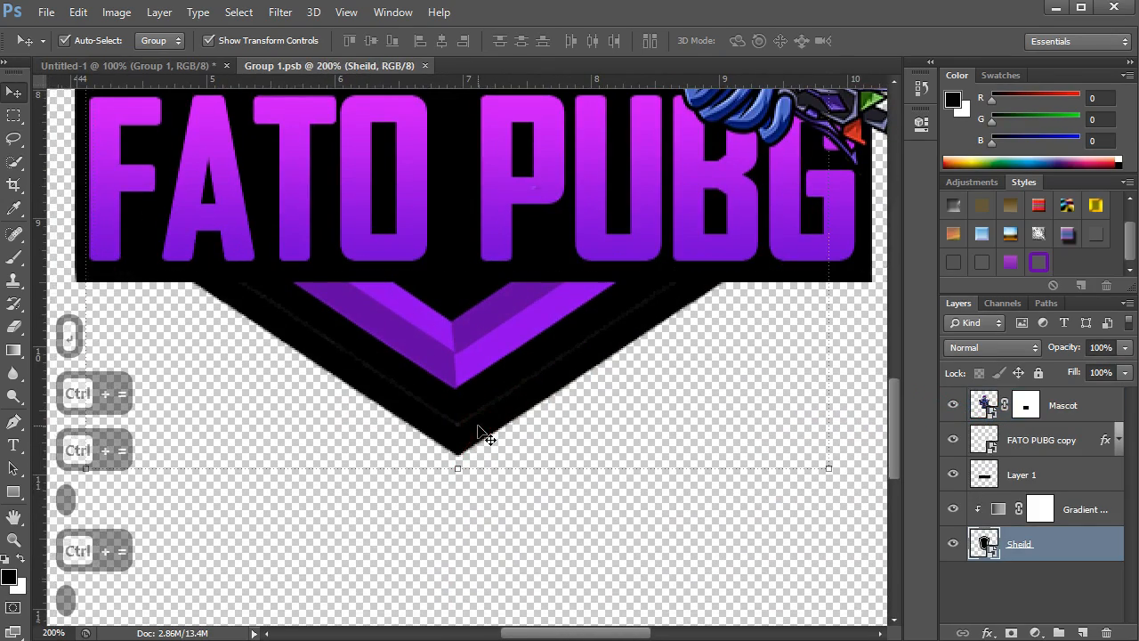
{"action": "key", "text": "e"}
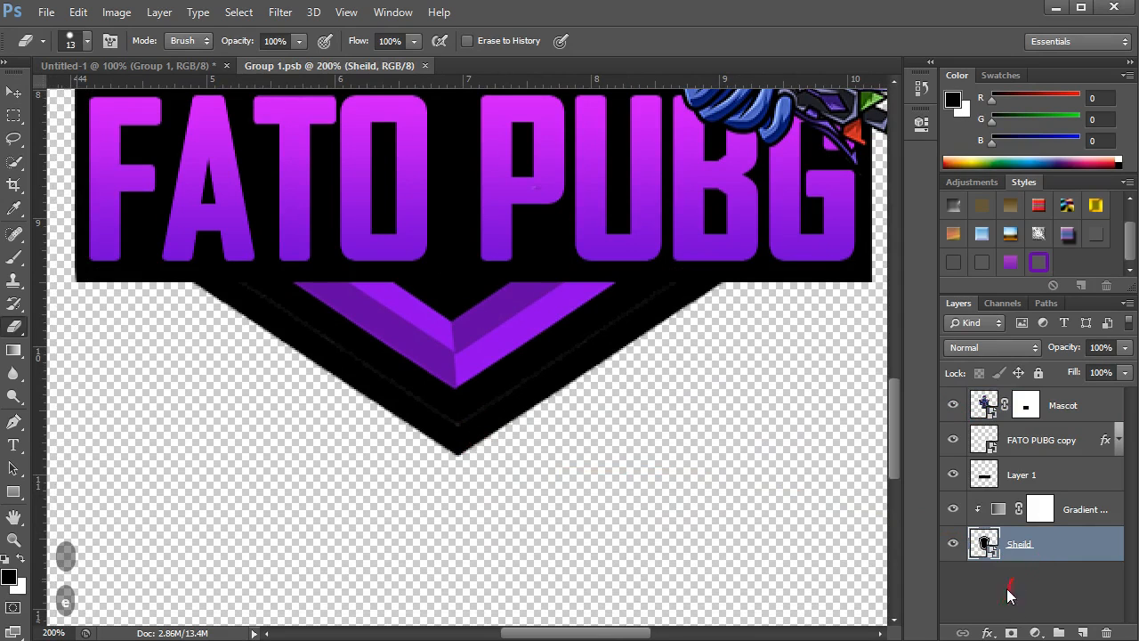
{"action": "right_click", "coordinate": [1038, 553]}
{"action": "left_click", "coordinate": [963, 238]}
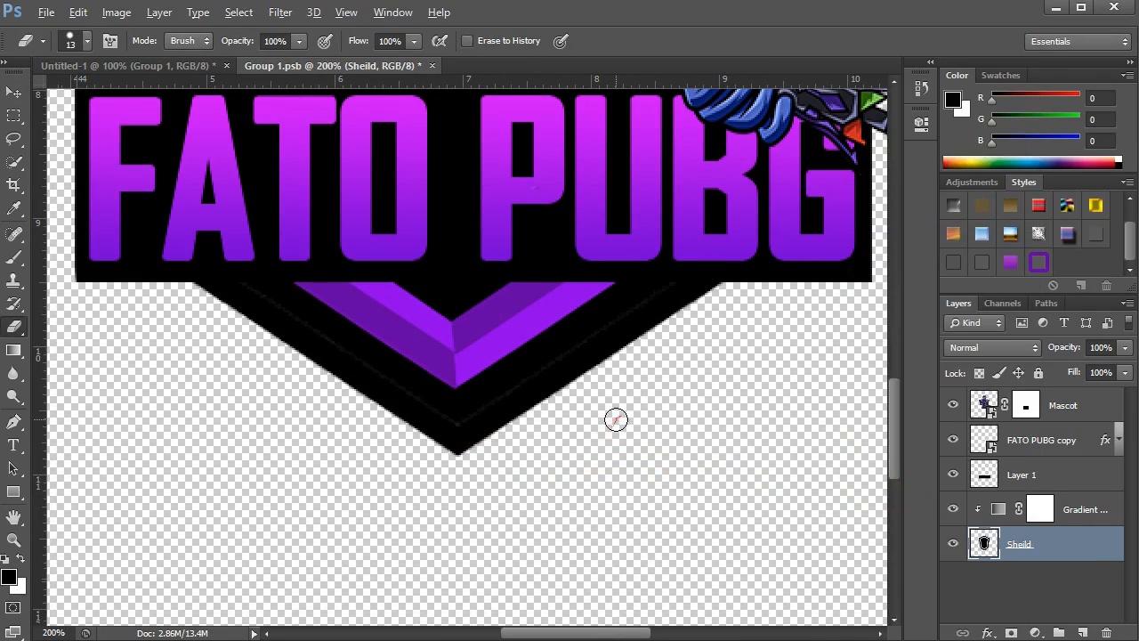
Step: Erase the stray pixels on both sides below the shield's lower tip with a 152 px eraser, keeping the tip intact
{"action": "left_click_drag", "start_coordinate": [615, 417], "coordinate": [767, 450]}
{"action": "right_click", "coordinate": [693, 436]}
{"action": "left_click", "coordinate": [746, 527]}
{"action": "left_click", "coordinate": [656, 519]}
{"action": "left_click", "coordinate": [580, 533]}
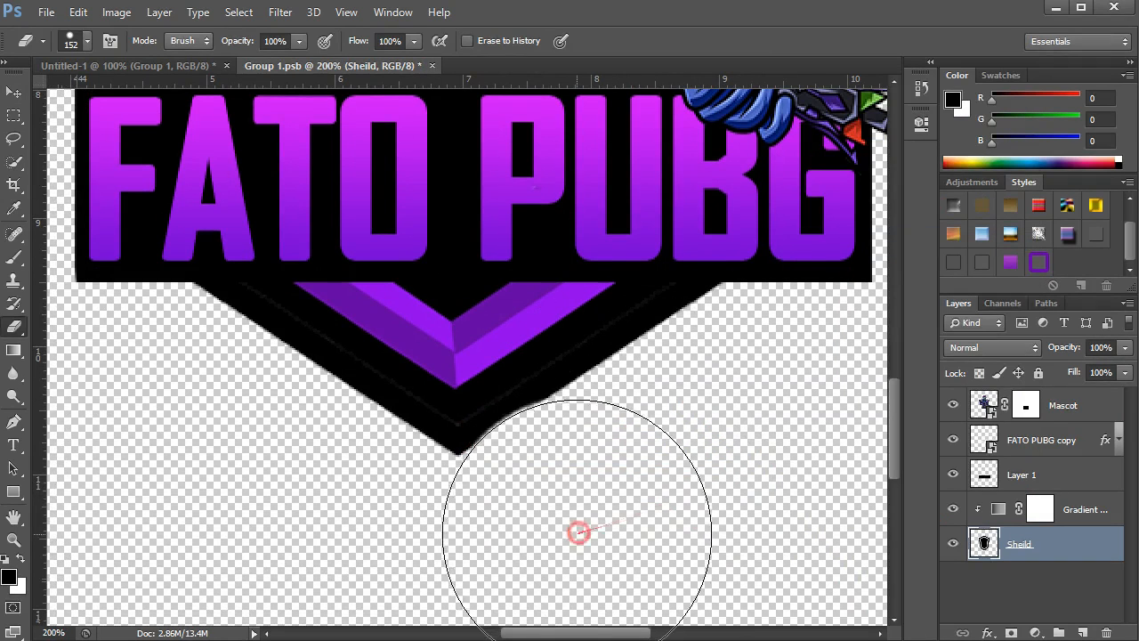
{"action": "key", "text": "ctrl+z"}
{"action": "left_click", "coordinate": [585, 548]}
{"action": "left_click", "coordinate": [330, 570]}
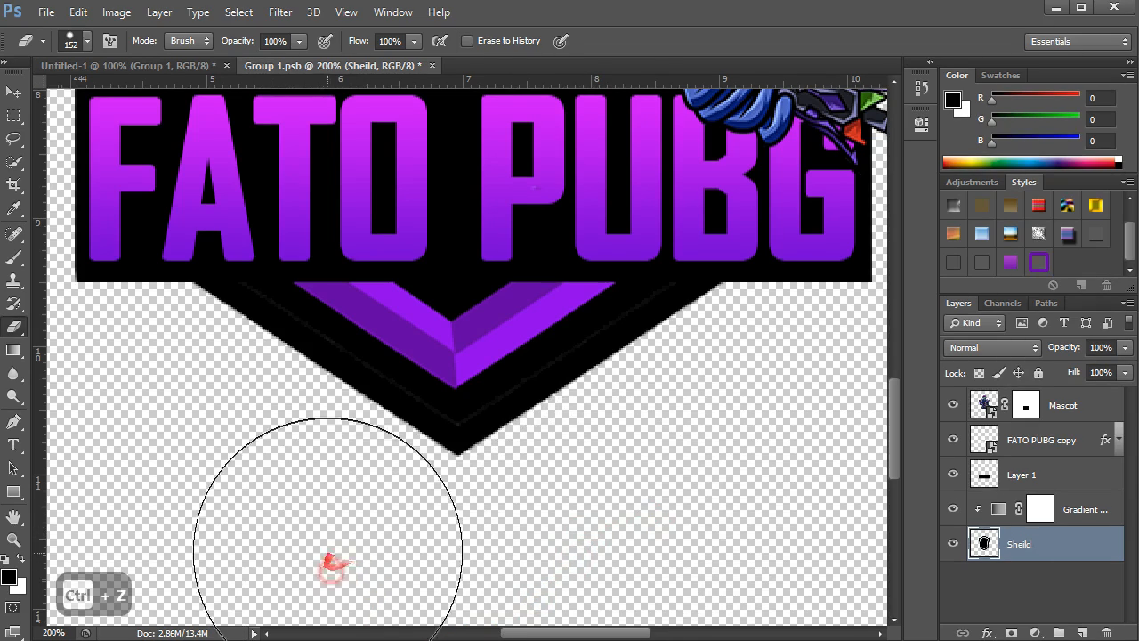
{"action": "left_click", "coordinate": [274, 519]}
Step: Save the Smart Object contents and go back to the Untitled-1 document, showing the whole canvas
{"action": "key", "text": "v"}
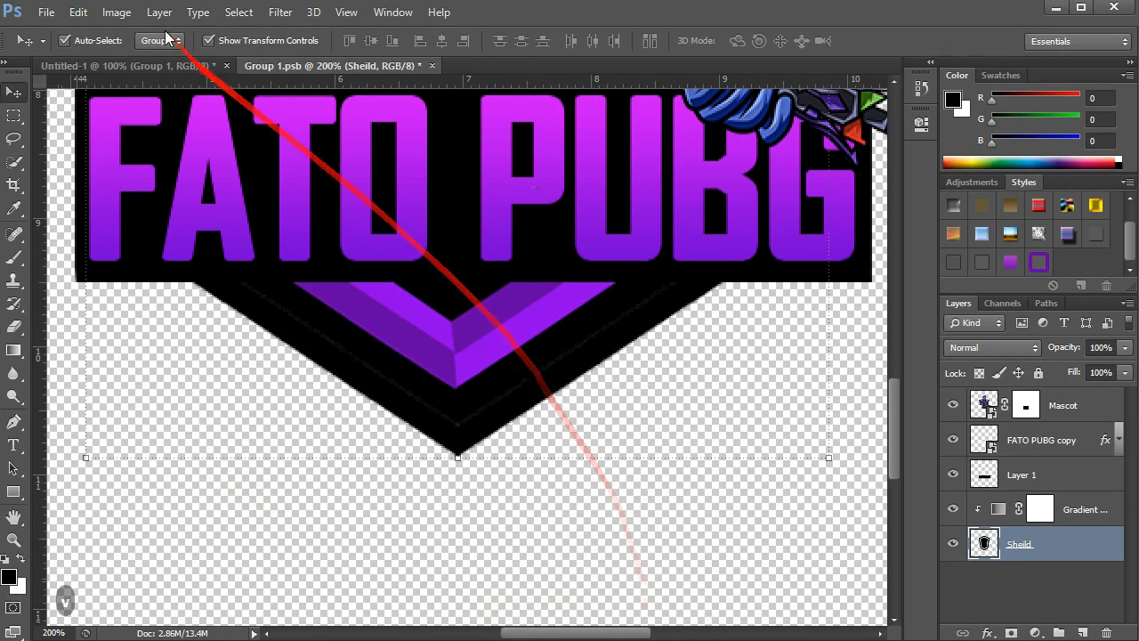
{"action": "key", "text": "ctrl+s"}
{"action": "left_click", "coordinate": [206, 66]}
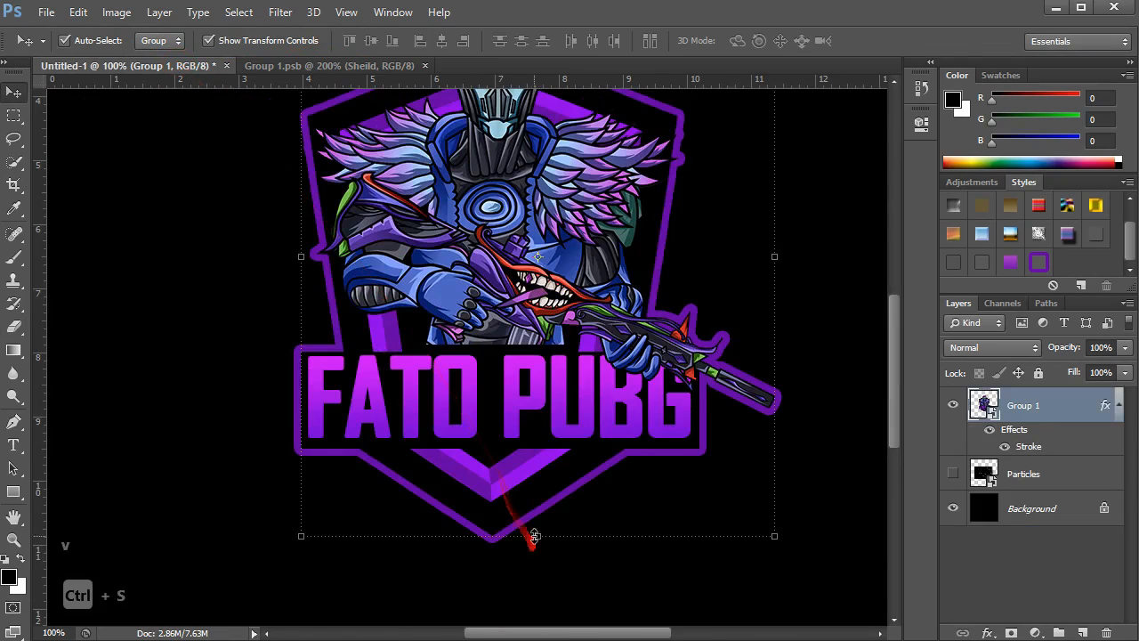
{"action": "key", "text": "ctrl+0"}
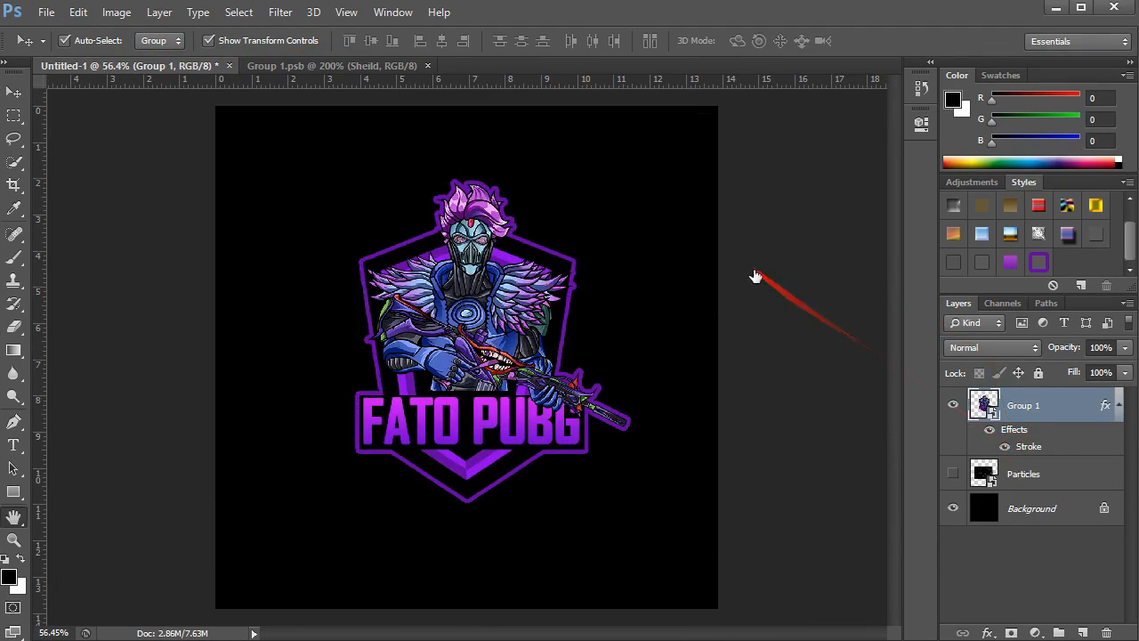
Step: Try a bright magenta colour for the stroke around Group 1
{"action": "double_click", "coordinate": [1028, 446]}
{"action": "left_click", "coordinate": [908, 303]}
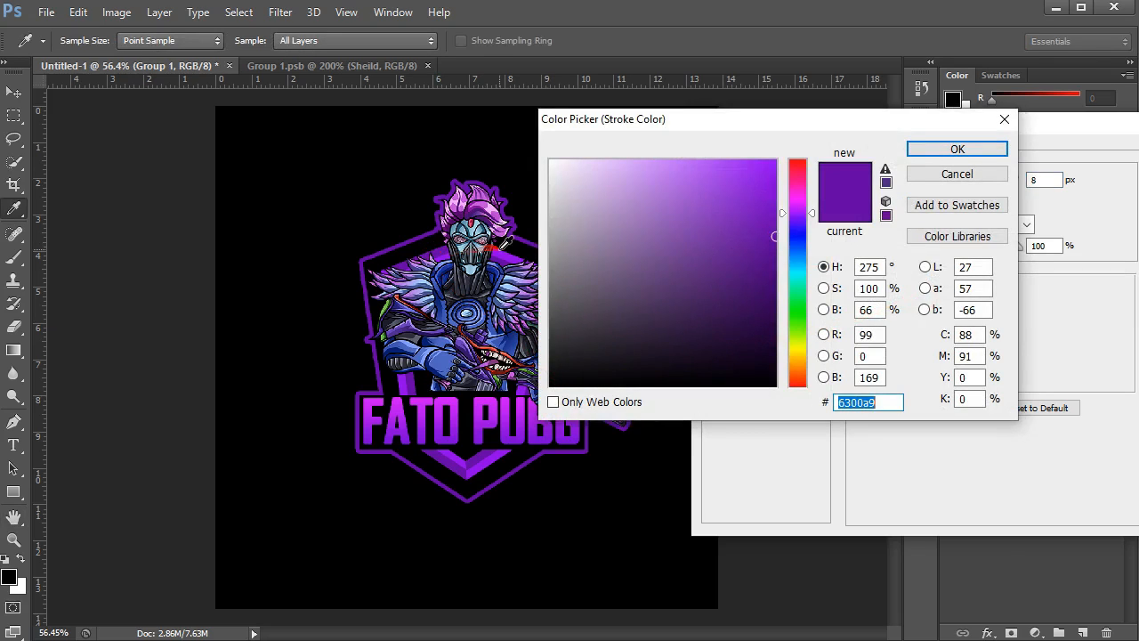
{"action": "left_click", "coordinate": [776, 187]}
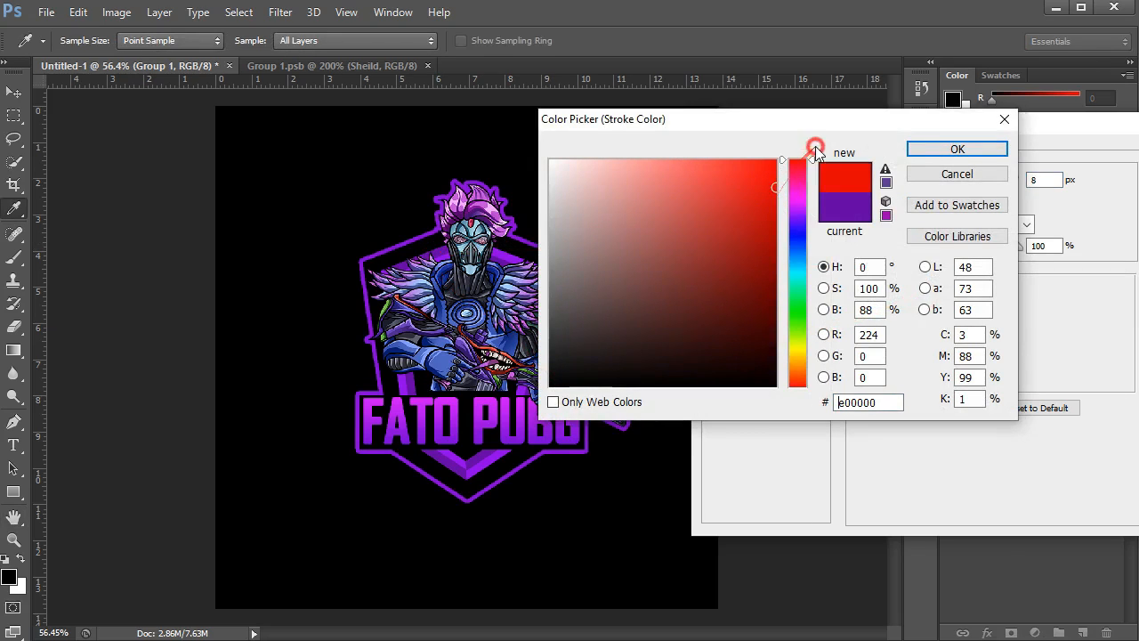
{"action": "left_click", "coordinate": [799, 193]}
{"action": "key", "text": "Return"}
{"action": "key", "text": "Return"}
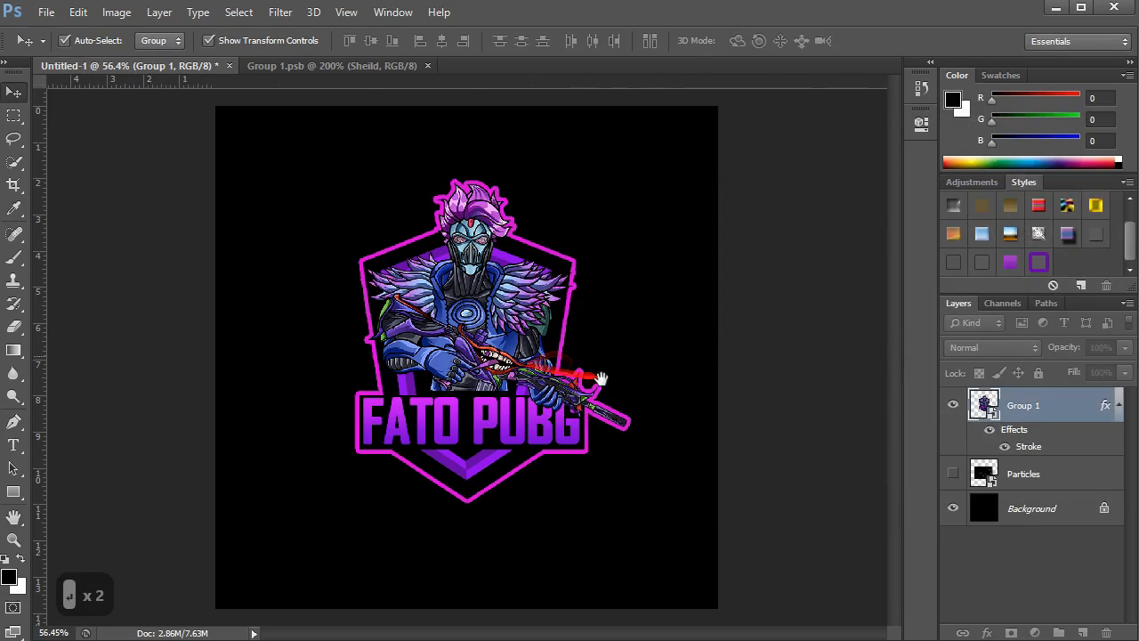
Step: Recolour the stroke around Group 1 to a bright, fully saturated purple
{"action": "double_click", "coordinate": [1024, 448]}
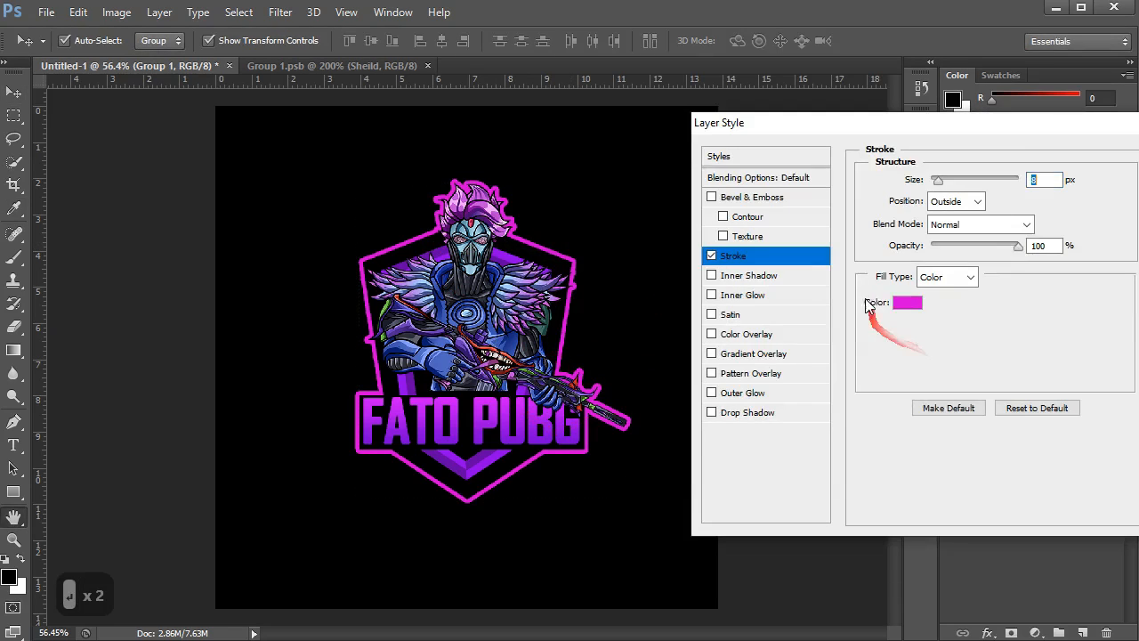
{"action": "left_click", "coordinate": [886, 306]}
{"action": "left_click", "coordinate": [795, 214]}
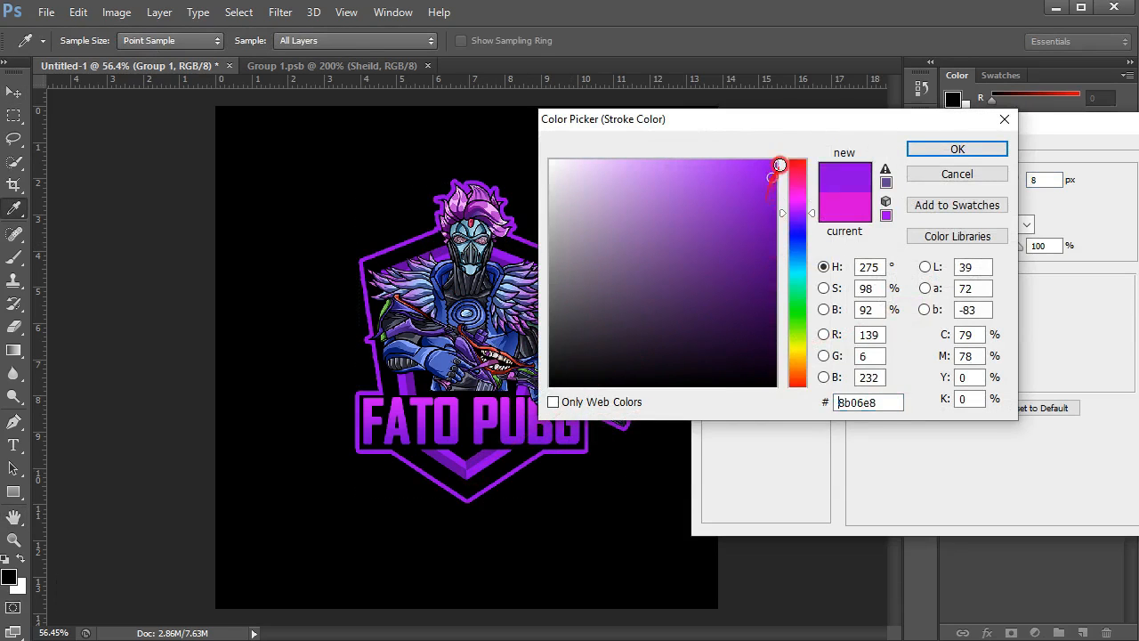
{"action": "key", "text": "Return"}
{"action": "key", "text": "Return"}
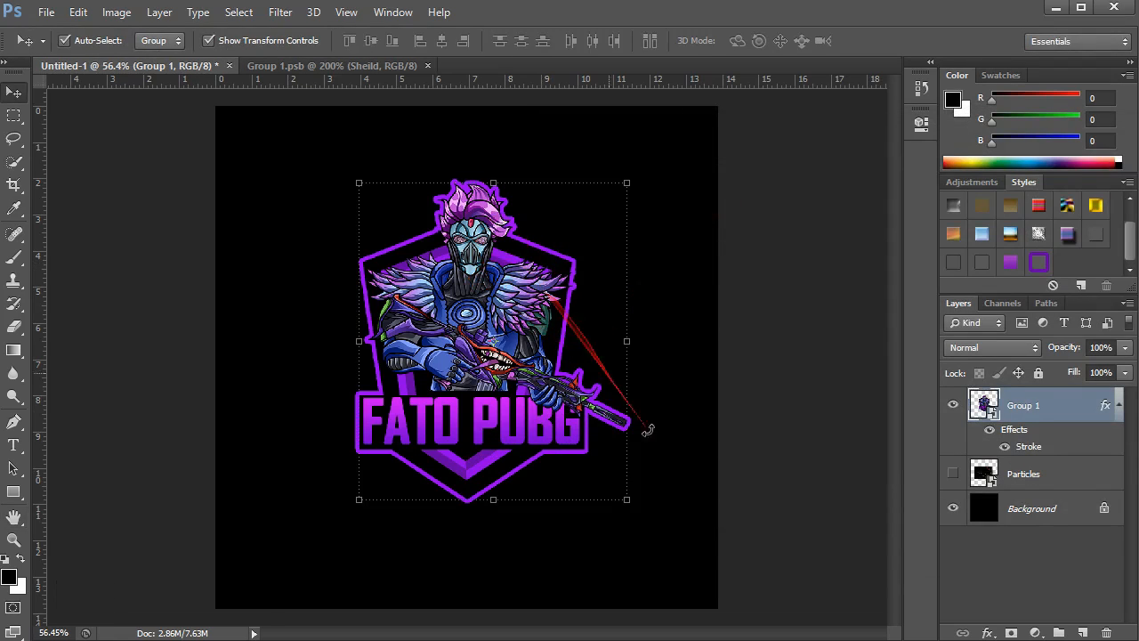
Step: Duplicate Group 1, and scale the original below the copy to about 284% with a slight counter-clockwise tilt
{"action": "key", "text": "ctrl+j"}
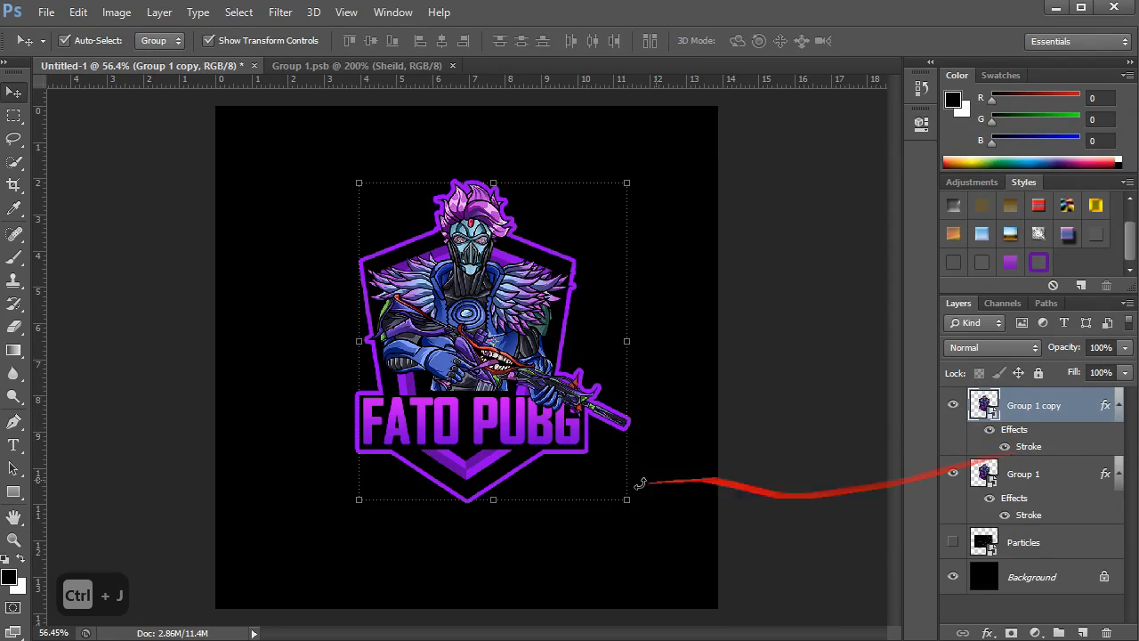
{"action": "left_click", "coordinate": [1054, 471]}
{"action": "key", "text": "ctrl+t"}
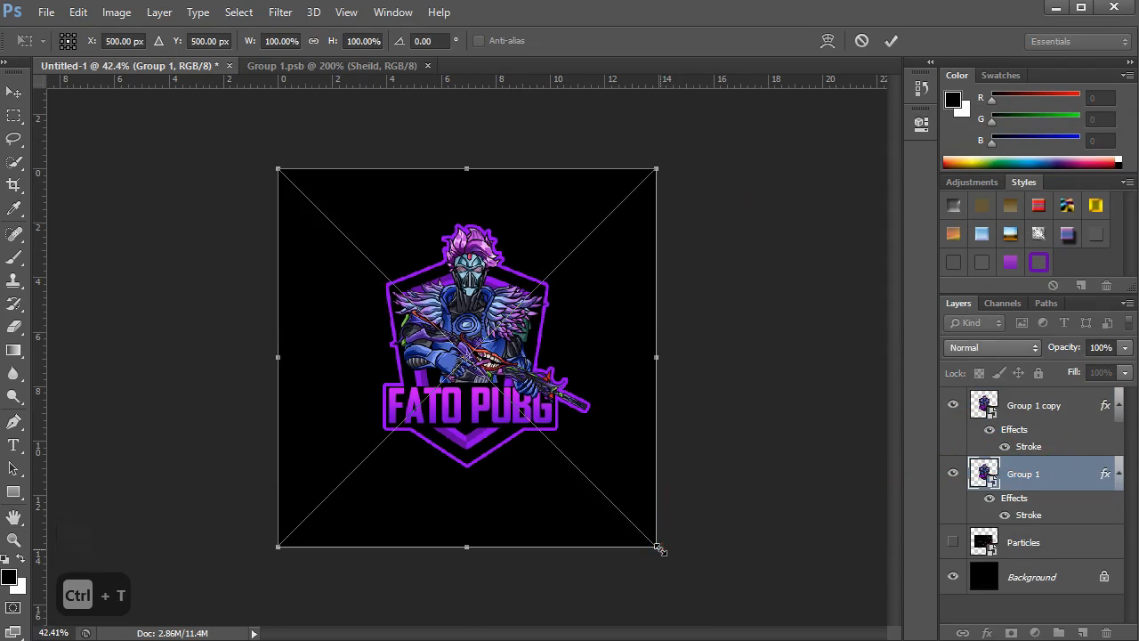
{"action": "left_click_drag", "start_coordinate": [660, 550], "coordinate": [904, 620]}
{"action": "scroll", "coordinate": [671, 477], "scroll_direction": "down", "scroll_amount": 6}
{"action": "left_click_drag", "start_coordinate": [668, 554], "coordinate": [823, 616]}
{"action": "left_click_drag", "start_coordinate": [795, 407], "coordinate": [771, 296]}
{"action": "scroll", "coordinate": [663, 429], "scroll_direction": "down", "scroll_amount": 2}
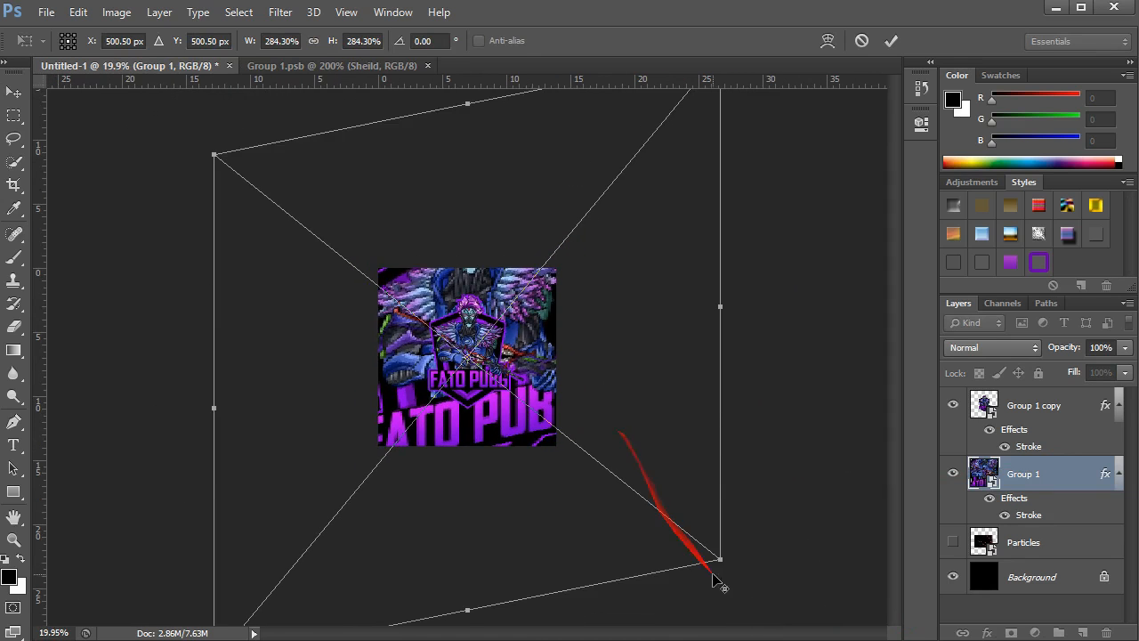
Step: Enlarge the tilted Group 1 further so it fills the canvas background, and set its opacity to 30%
{"action": "left_click_drag", "start_coordinate": [721, 561], "coordinate": [790, 612]}
{"action": "key", "text": "Return"}
{"action": "key", "text": "ctrl+0"}
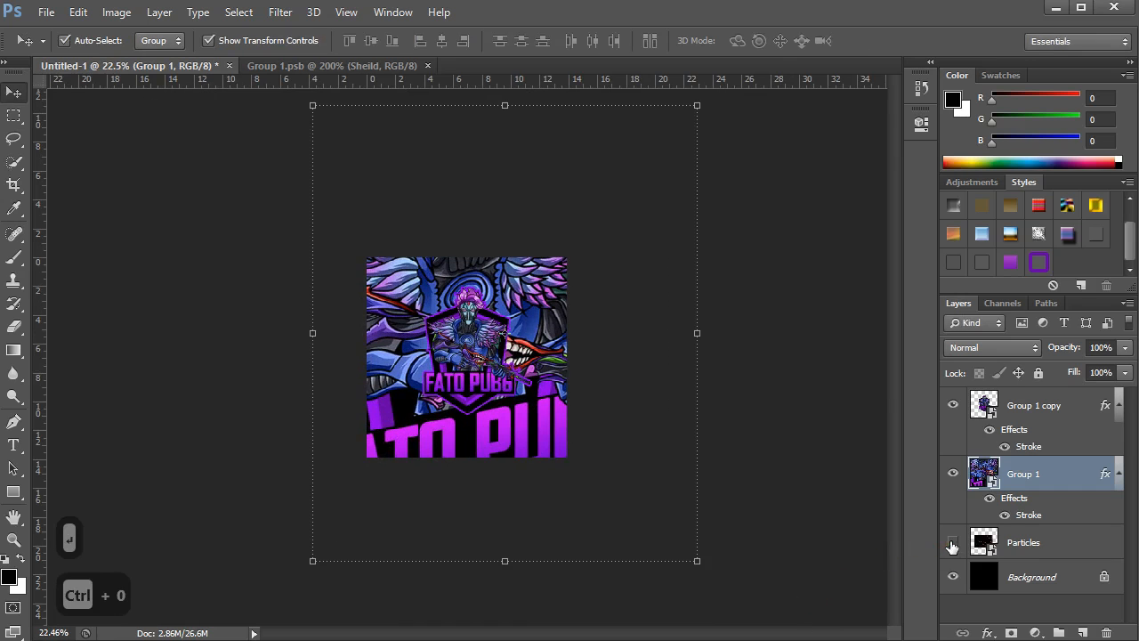
{"action": "key", "text": "ctrl+0"}
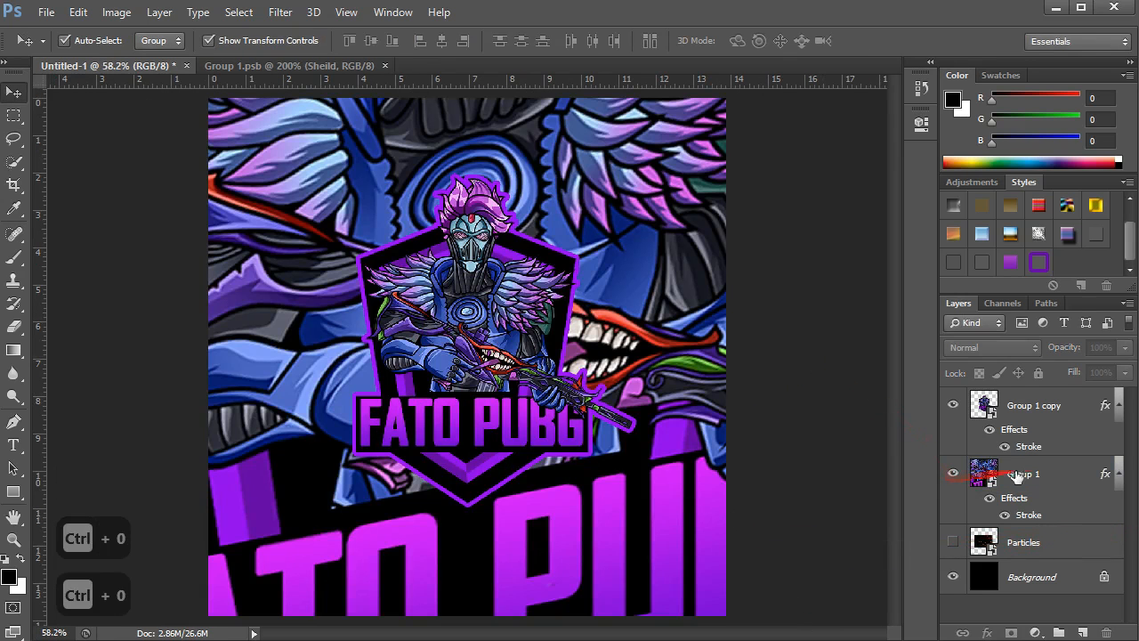
{"action": "left_click_drag", "start_coordinate": [1066, 347], "coordinate": [1005, 347]}
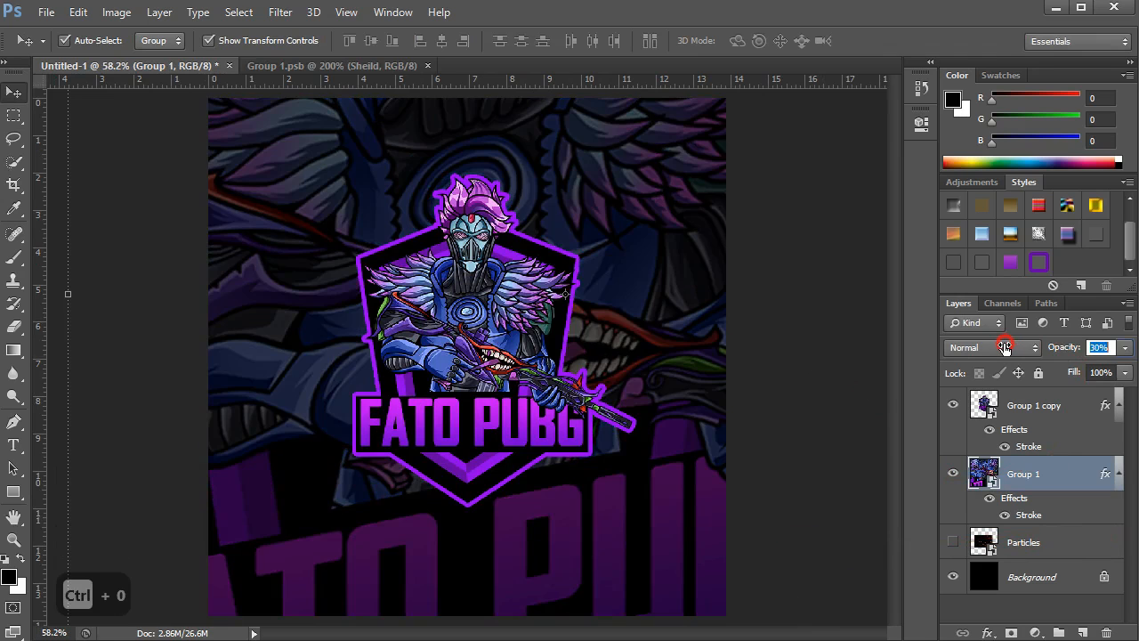
Step: Add an Outer Glow to Group 1 copy in the stroke's purple, #9600ff
{"action": "left_click", "coordinate": [1024, 429]}
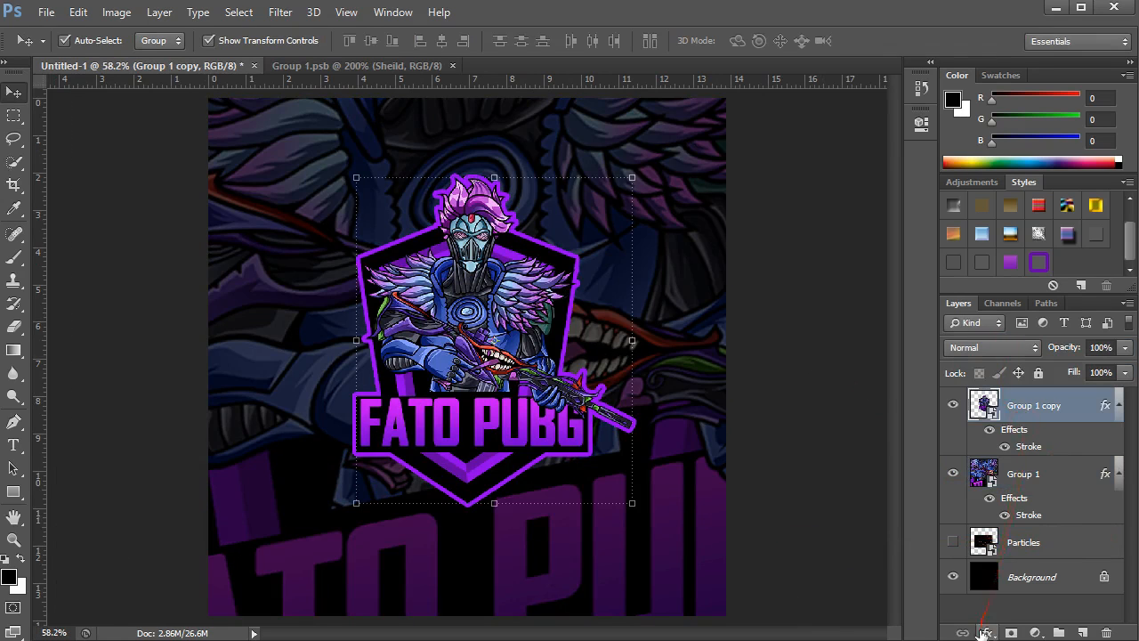
{"action": "left_click", "coordinate": [987, 633]}
{"action": "left_click", "coordinate": [994, 596]}
{"action": "left_click", "coordinate": [907, 244]}
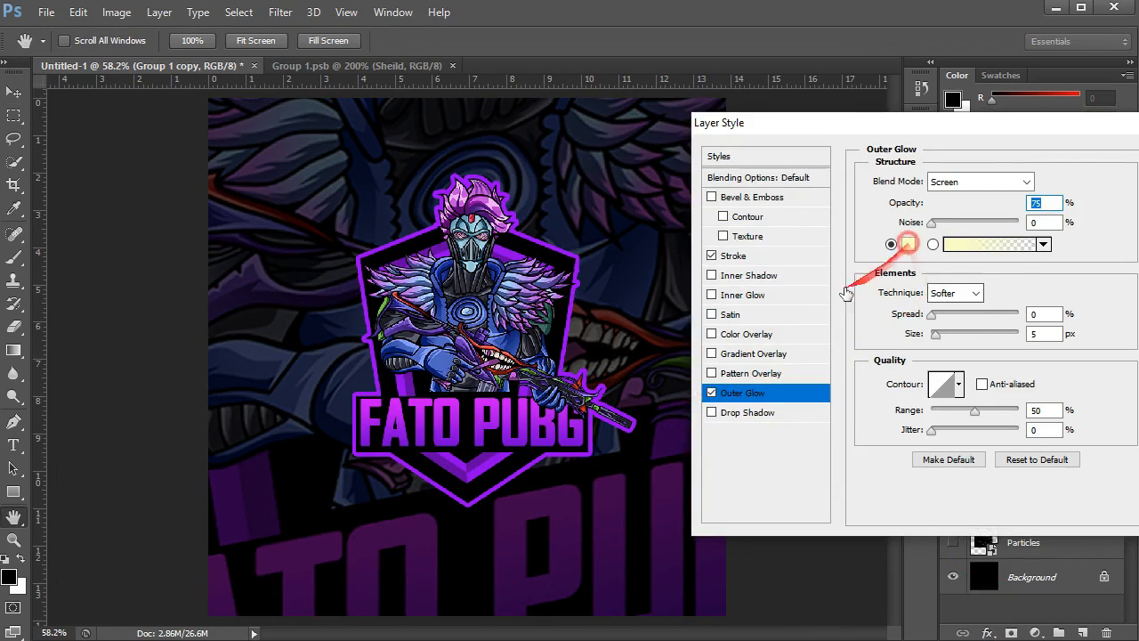
{"action": "left_click", "coordinate": [488, 169]}
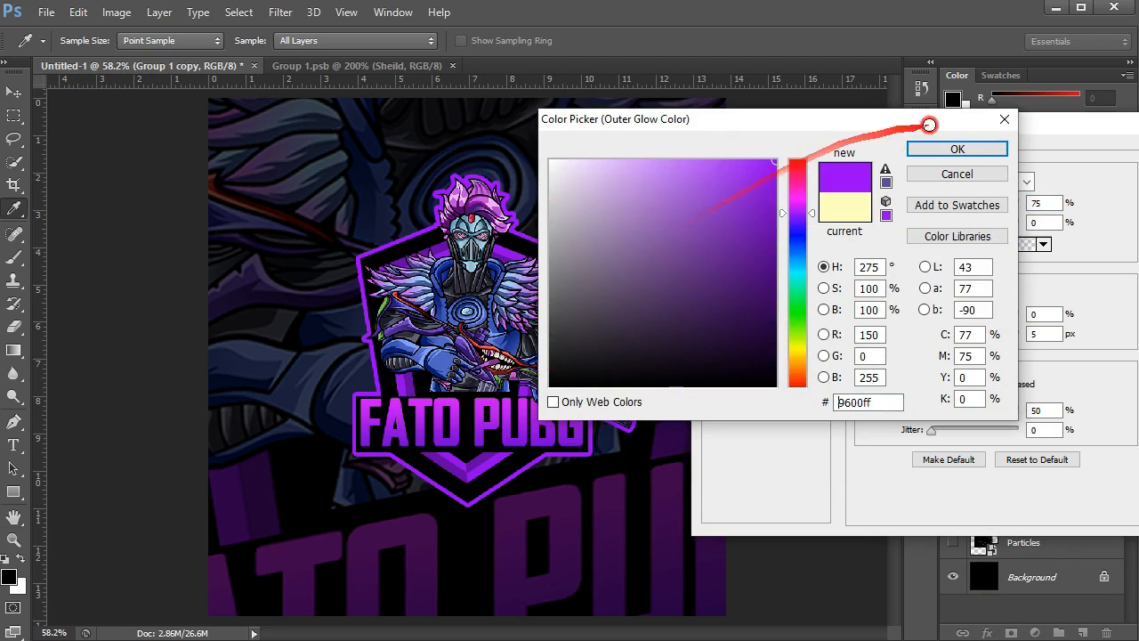
{"action": "left_click", "coordinate": [957, 149]}
Step: Set the Outer Glow to Normal blend mode, 90 px size and about 58% opacity
{"action": "left_click", "coordinate": [1019, 182]}
{"action": "left_click", "coordinate": [1028, 201]}
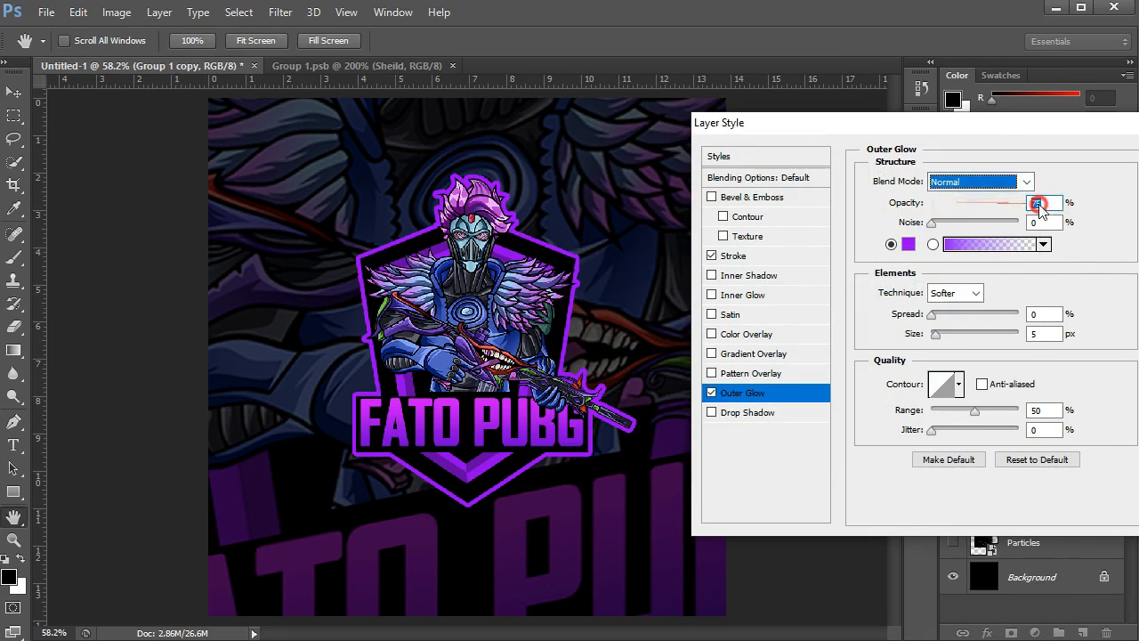
{"action": "type", "text": "100"}
{"action": "left_click", "coordinate": [966, 333]}
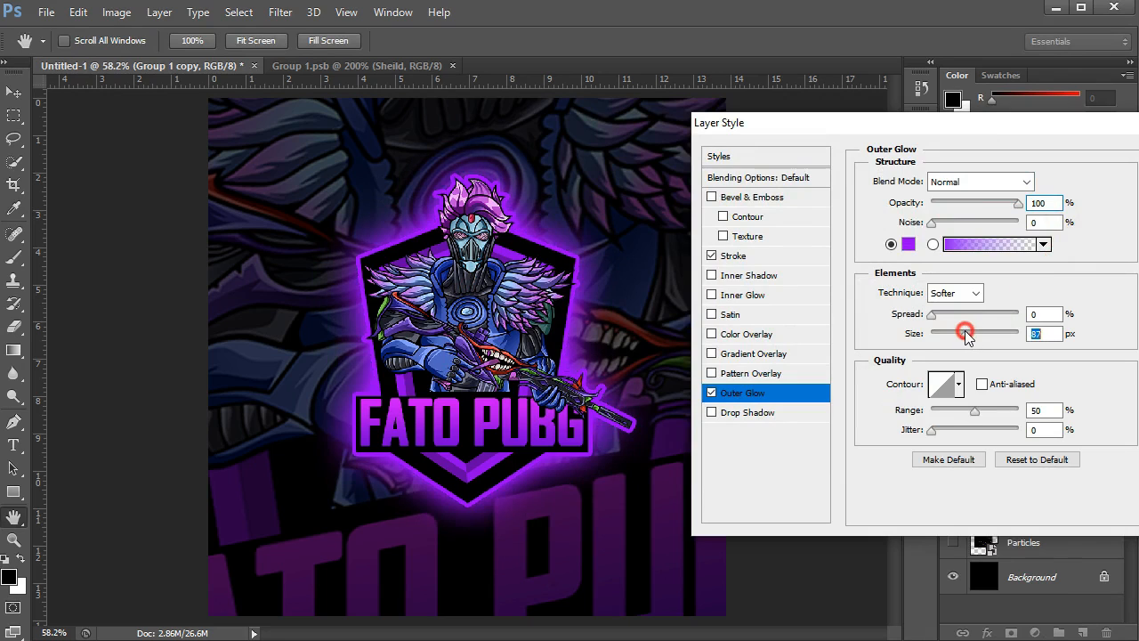
{"action": "left_click", "coordinate": [987, 203]}
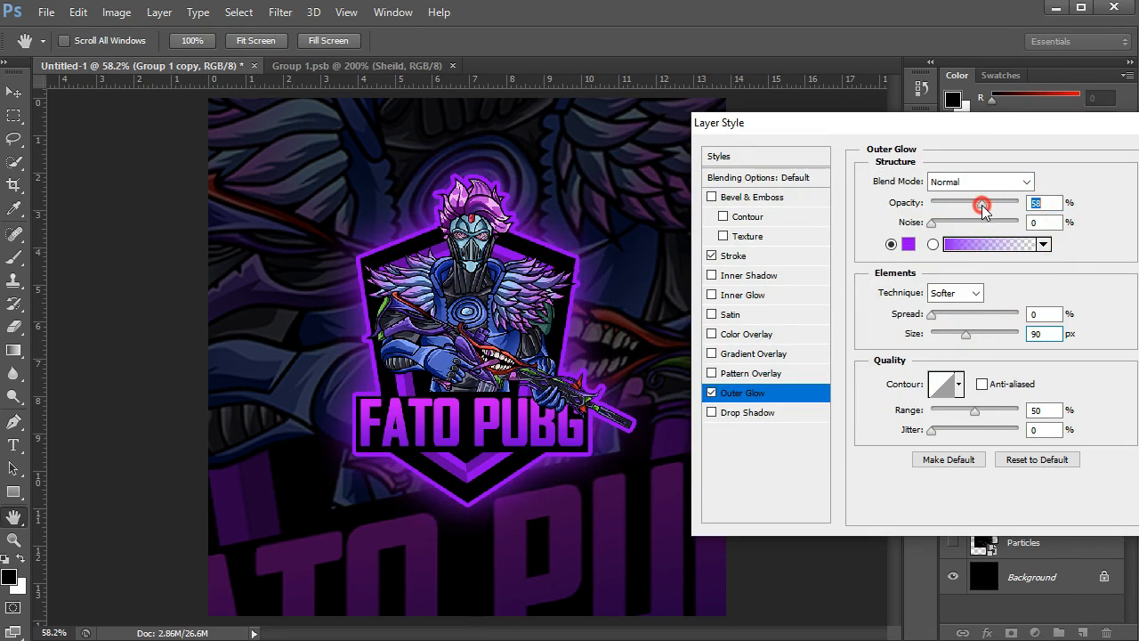
{"action": "key", "text": "Return"}
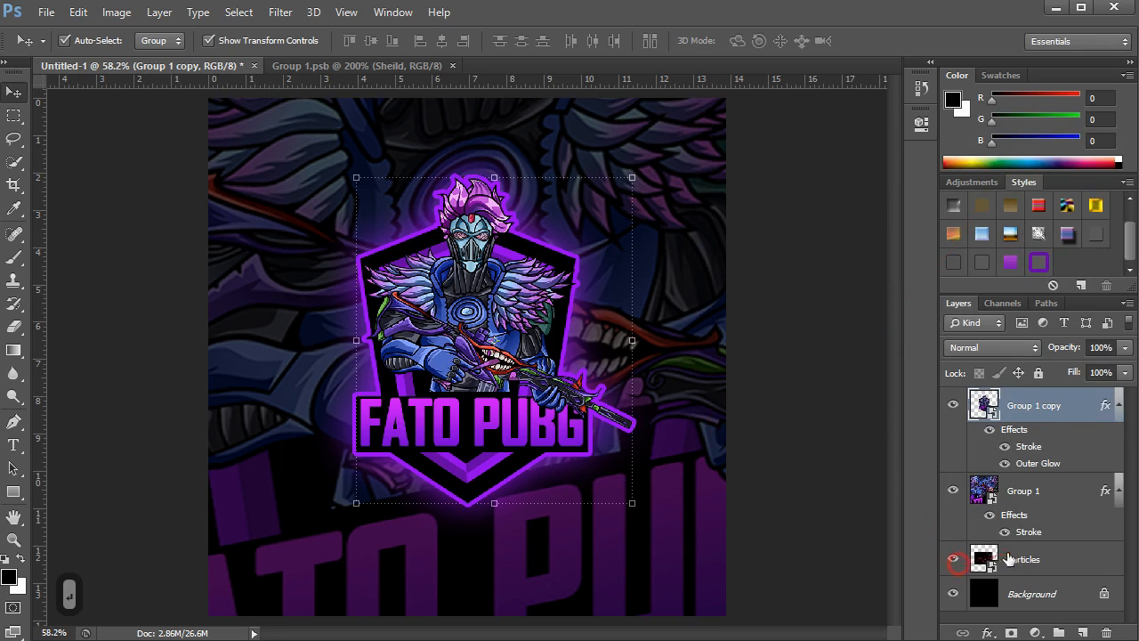
Step: Move the visible Particles layer above Group 1 and set its blend mode to Screen
{"action": "left_click_drag", "start_coordinate": [1028, 540], "coordinate": [979, 478]}
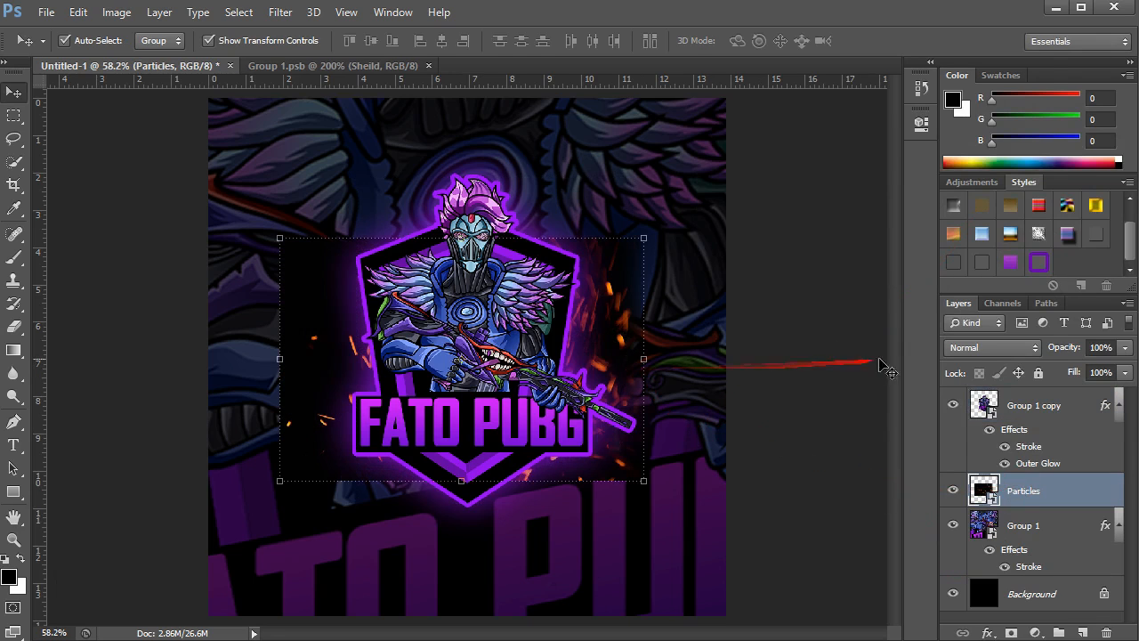
{"action": "left_click", "coordinate": [992, 347]}
{"action": "left_click", "coordinate": [979, 25]}
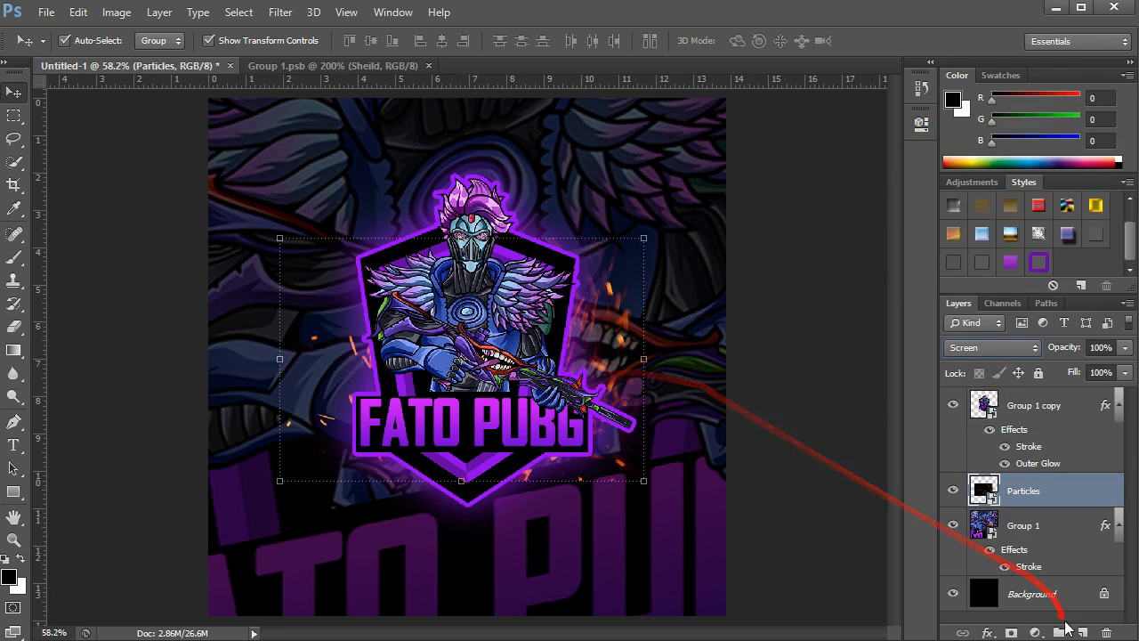
Step: Enlarge the Particles layer beyond the canvas sides and rotate it -30° so the sparks surround the logo
{"action": "left_click", "coordinate": [652, 482]}
{"action": "left_click_drag", "start_coordinate": [719, 502], "coordinate": [877, 575]}
{"action": "scroll", "coordinate": [773, 378], "scroll_direction": "down", "scroll_amount": 1}
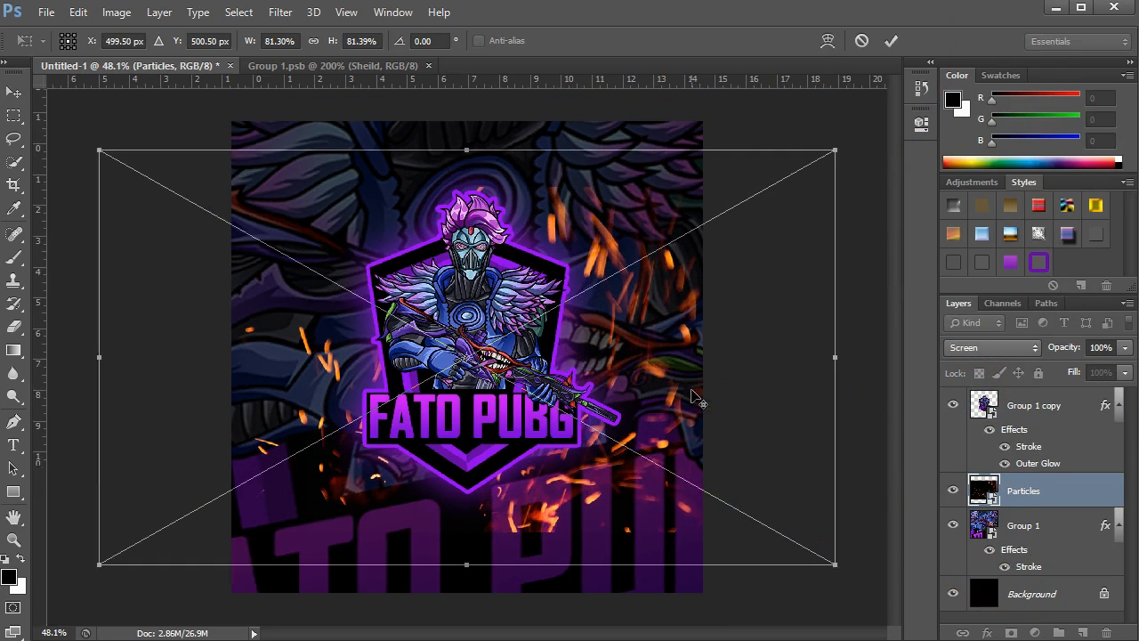
{"action": "left_click_drag", "start_coordinate": [815, 371], "coordinate": [588, 277]}
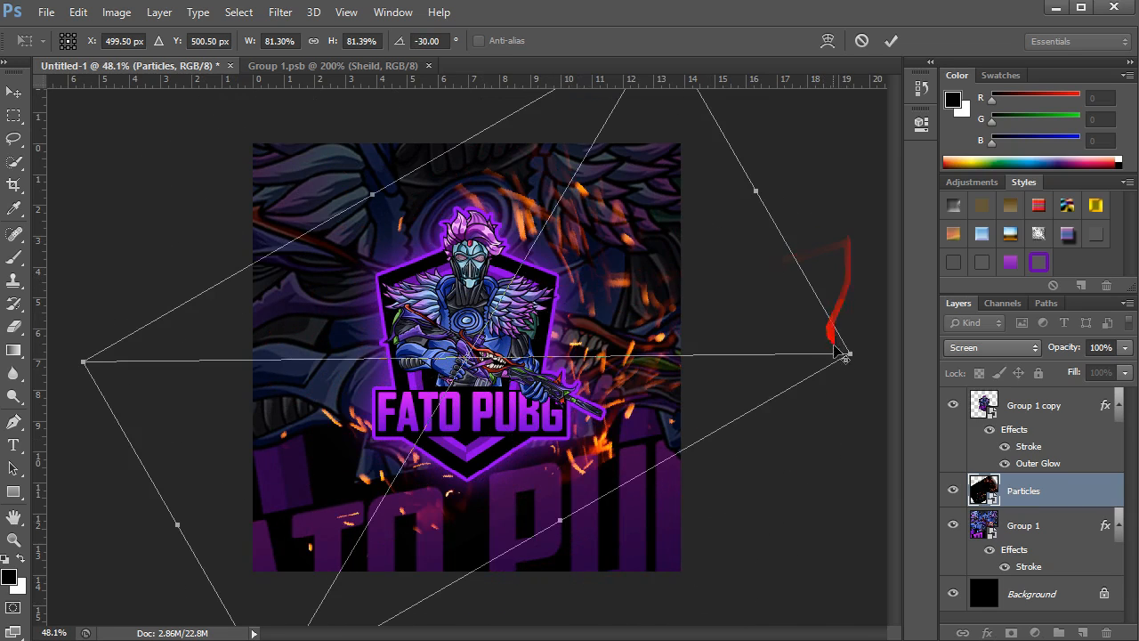
{"action": "left_click_drag", "start_coordinate": [842, 353], "coordinate": [886, 365]}
{"action": "key", "text": "Return"}
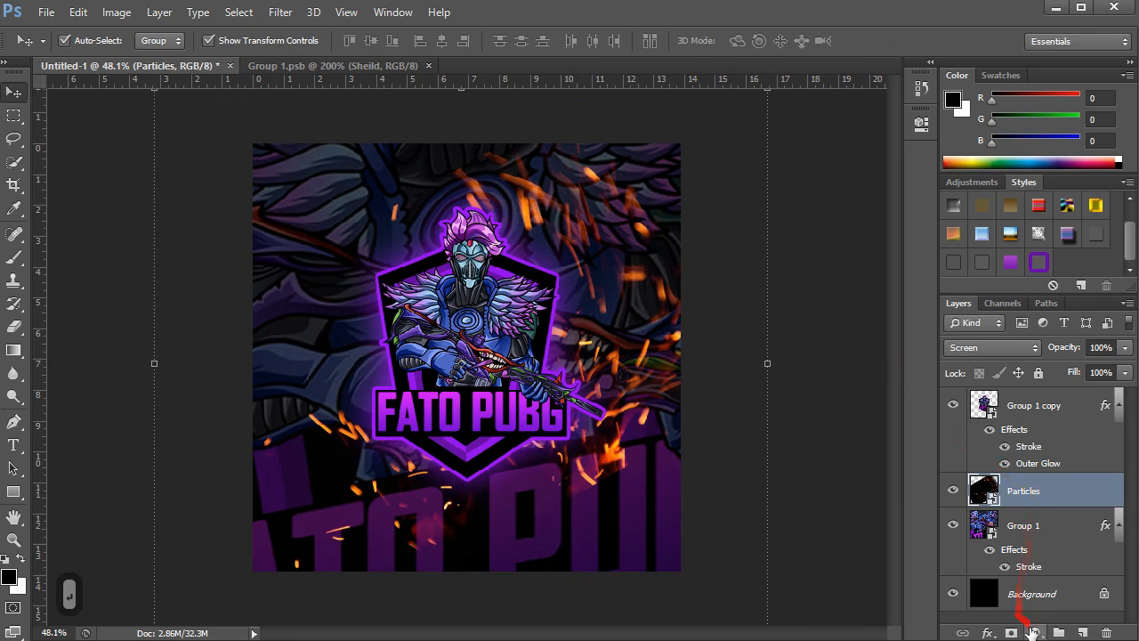
Step: Add a Hue/Saturation adjustment layer clipped to the Particles layer
{"action": "left_click", "coordinate": [1033, 630]}
{"action": "left_click", "coordinate": [1032, 413]}
{"action": "left_click", "coordinate": [1037, 507], "text": "alt"}
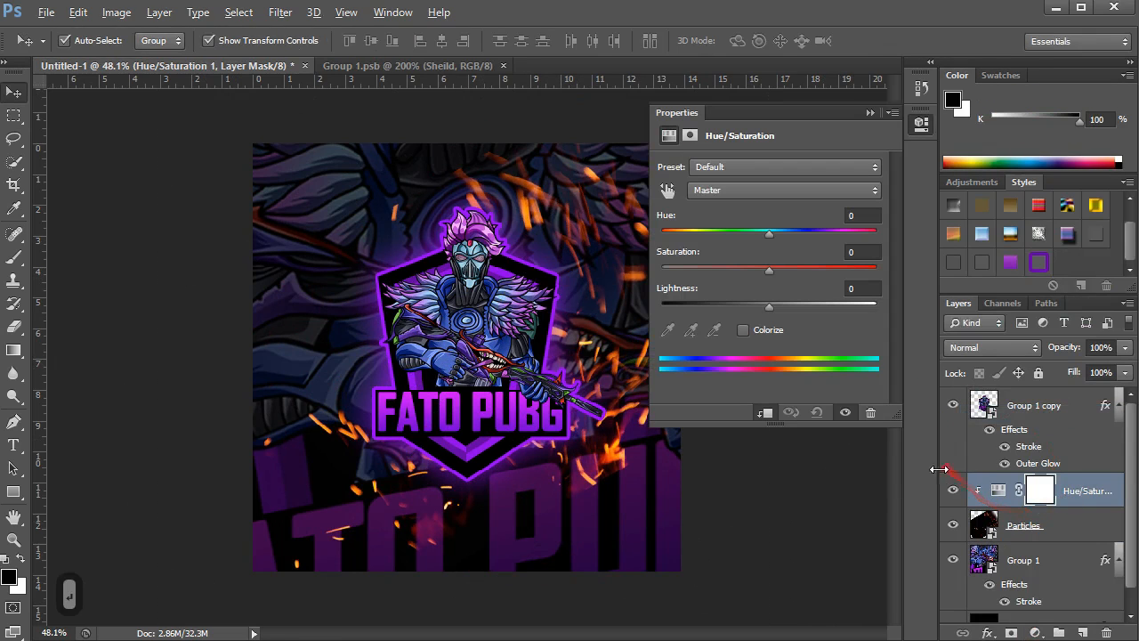
Step: Set the Hue/Saturation adjustment's hue to -113 to recolour the sparks purple
{"action": "right_click", "coordinate": [1010, 492]}
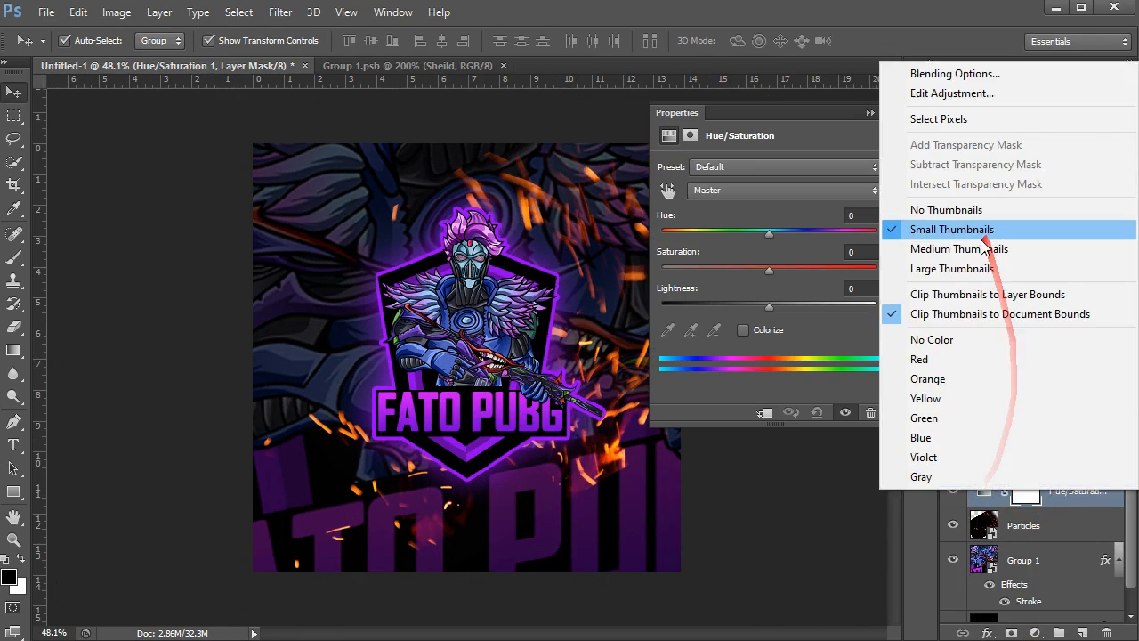
{"action": "right_click", "coordinate": [1056, 496]}
{"action": "left_click", "coordinate": [853, 281]}
{"action": "left_click_drag", "start_coordinate": [769, 234], "coordinate": [691, 240]}
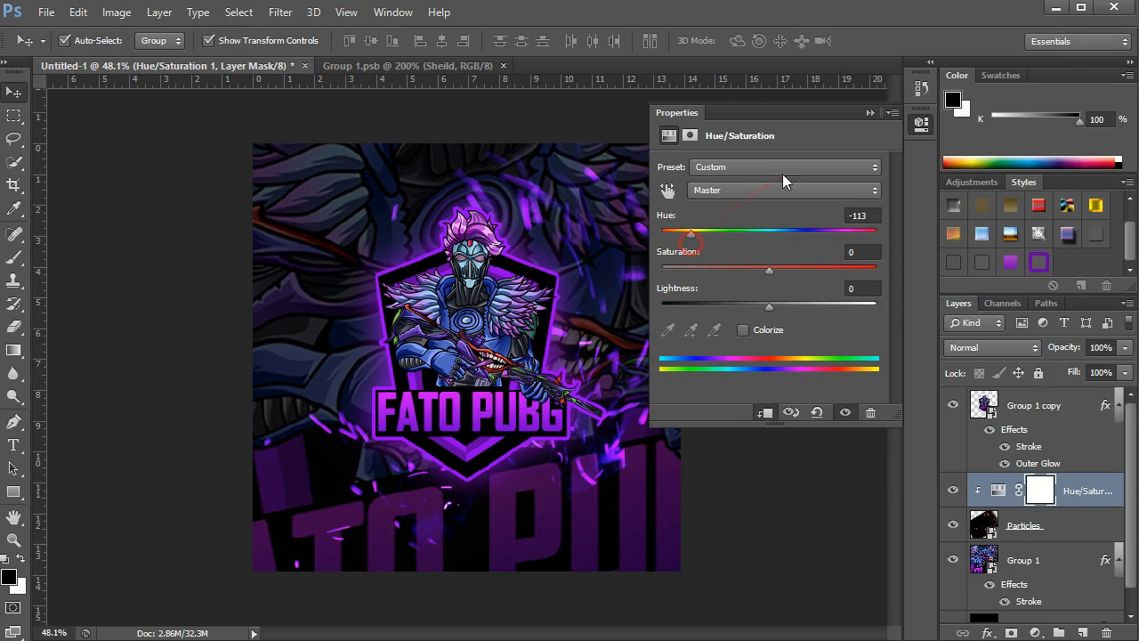
{"action": "left_click", "coordinate": [870, 113]}
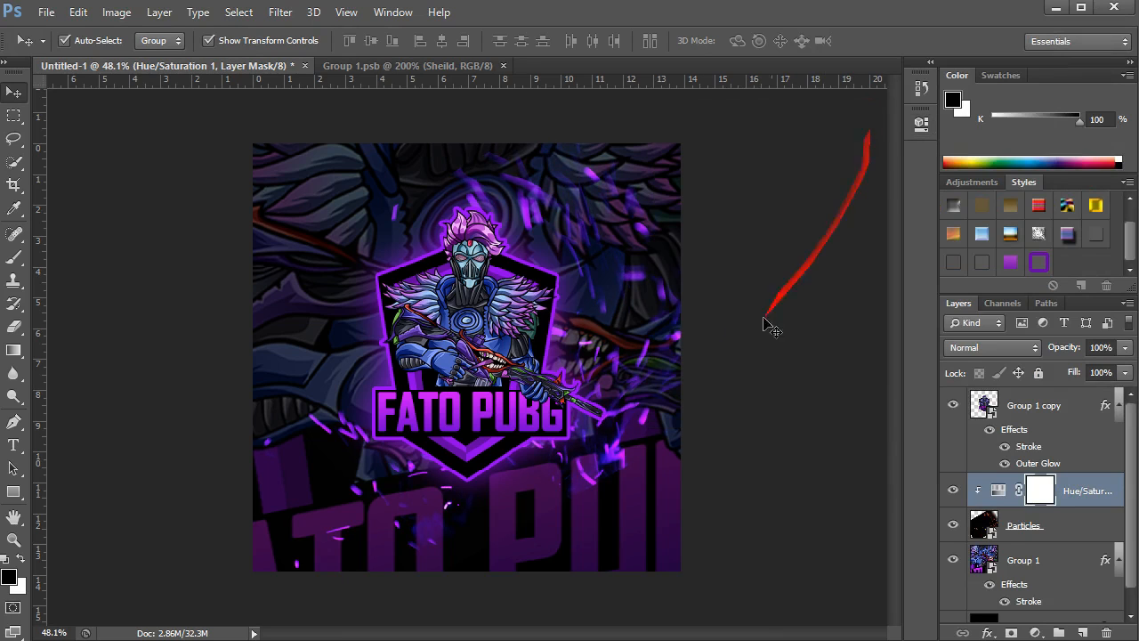
Step: Free-transform the Particles layer to pull the sparks in closer around the logo
{"action": "left_click", "coordinate": [1062, 518]}
{"action": "key", "text": "ctrl+t"}
{"action": "scroll", "coordinate": [710, 420], "scroll_direction": "down", "scroll_amount": 3}
{"action": "left_click_drag", "start_coordinate": [793, 351], "coordinate": [635, 369]}
{"action": "key", "text": "Return"}
{"action": "left_click", "coordinate": [786, 354]}
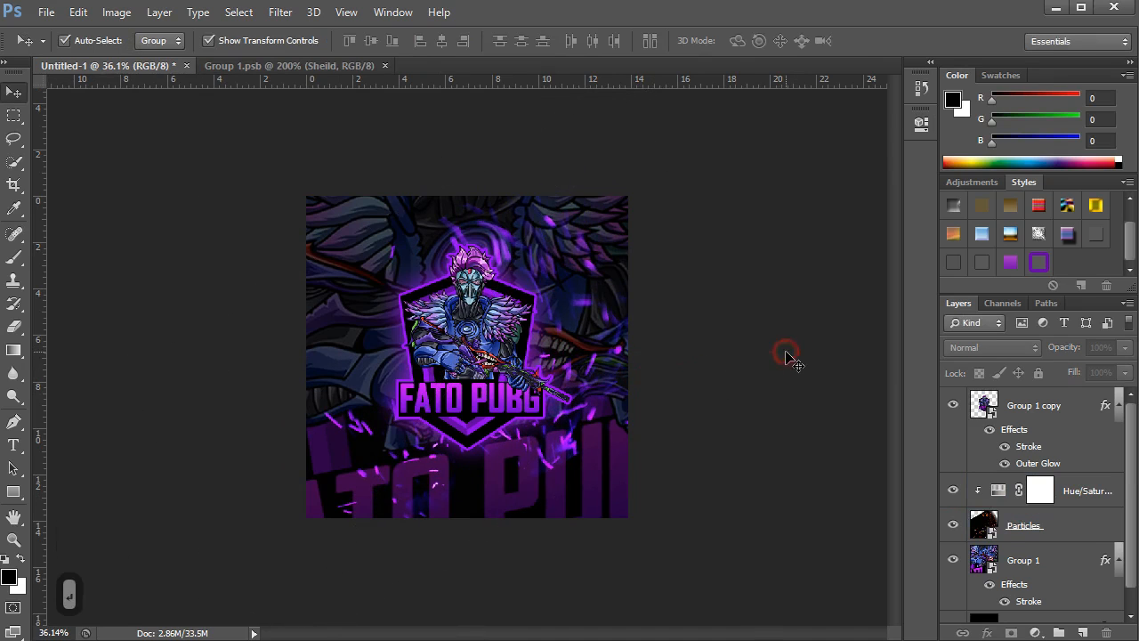
{"action": "key", "text": "ctrl+0"}
Step: Lighten the black Background layer slightly by raising its lightness with Hue/Saturation
{"action": "left_click", "coordinate": [1033, 556]}
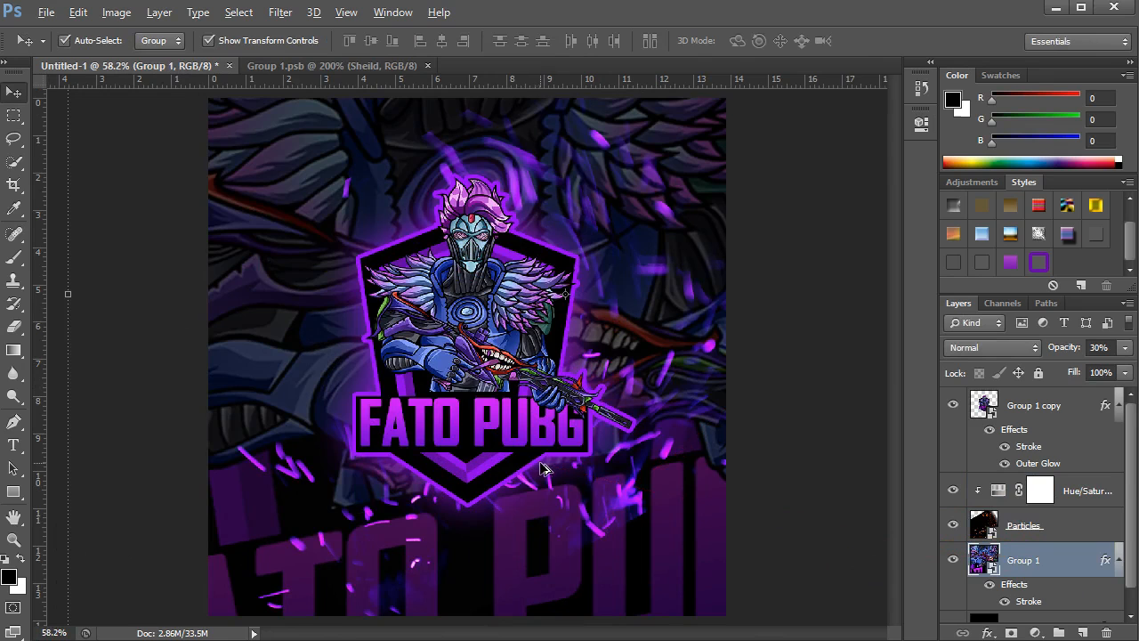
{"action": "scroll", "coordinate": [541, 470], "scroll_direction": "down", "scroll_amount": 1}
{"action": "scroll", "coordinate": [1004, 597], "scroll_direction": "down", "scroll_amount": 1}
{"action": "left_click", "coordinate": [1033, 607]}
{"action": "key", "text": "ctrl+u"}
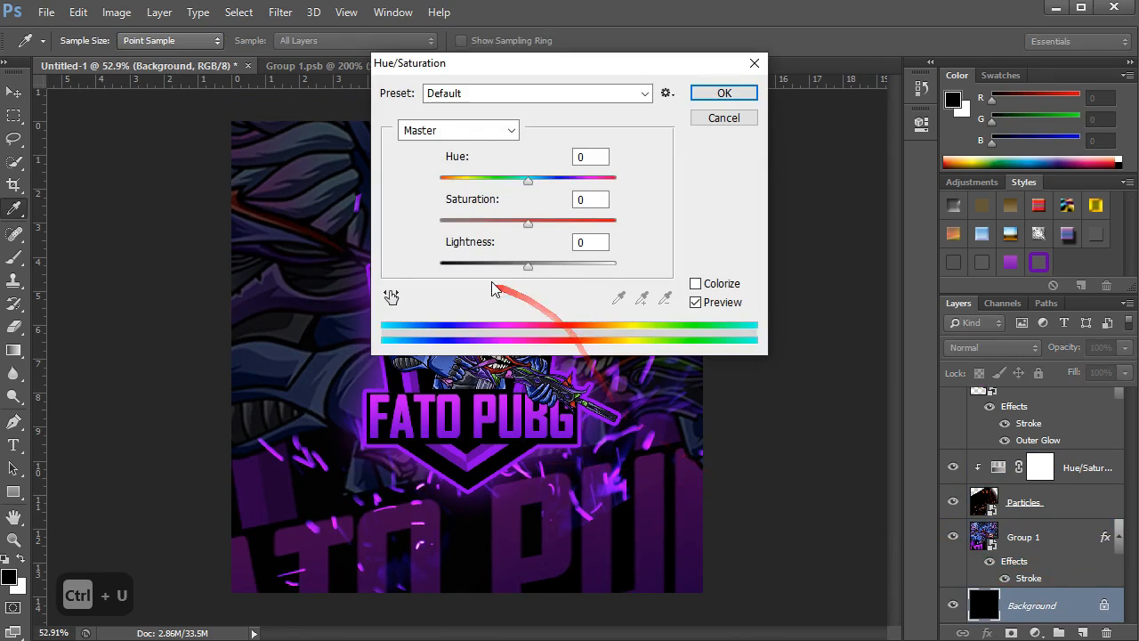
{"action": "left_click_drag", "start_coordinate": [534, 267], "coordinate": [537, 270]}
{"action": "key", "text": "Return"}
Step: Apply a Gaussian Blur with a radius of about 5.5 pixels to the faded Group 1 background logo
{"action": "left_click", "coordinate": [1031, 545]}
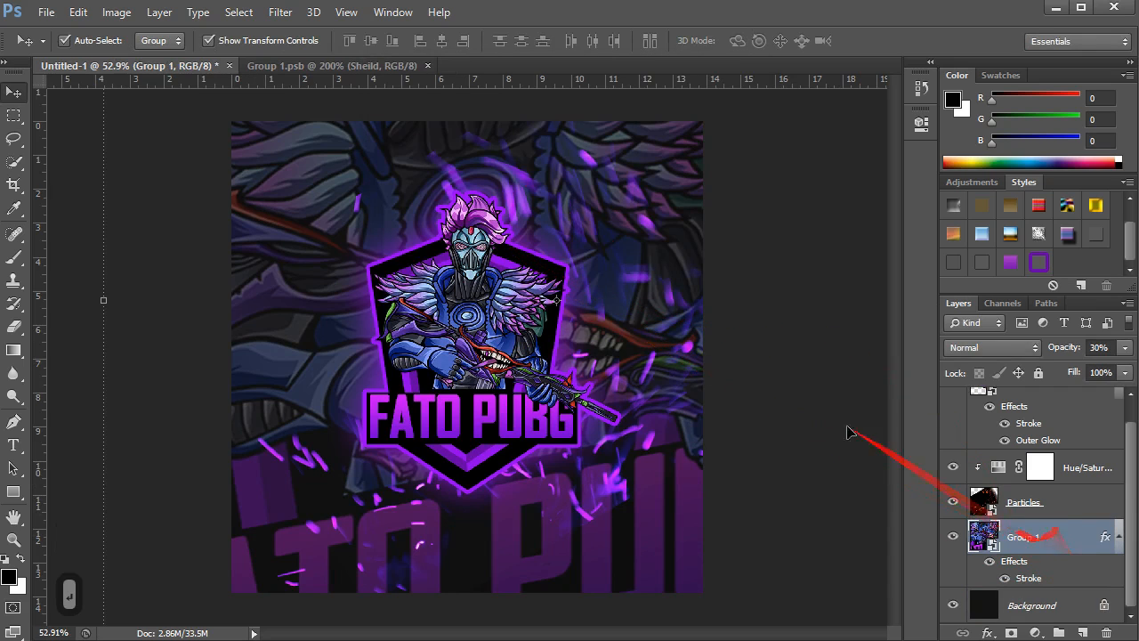
{"action": "left_click", "coordinate": [281, 13]}
{"action": "mouse_move", "coordinate": [445, 183]}
{"action": "left_click", "coordinate": [561, 317]}
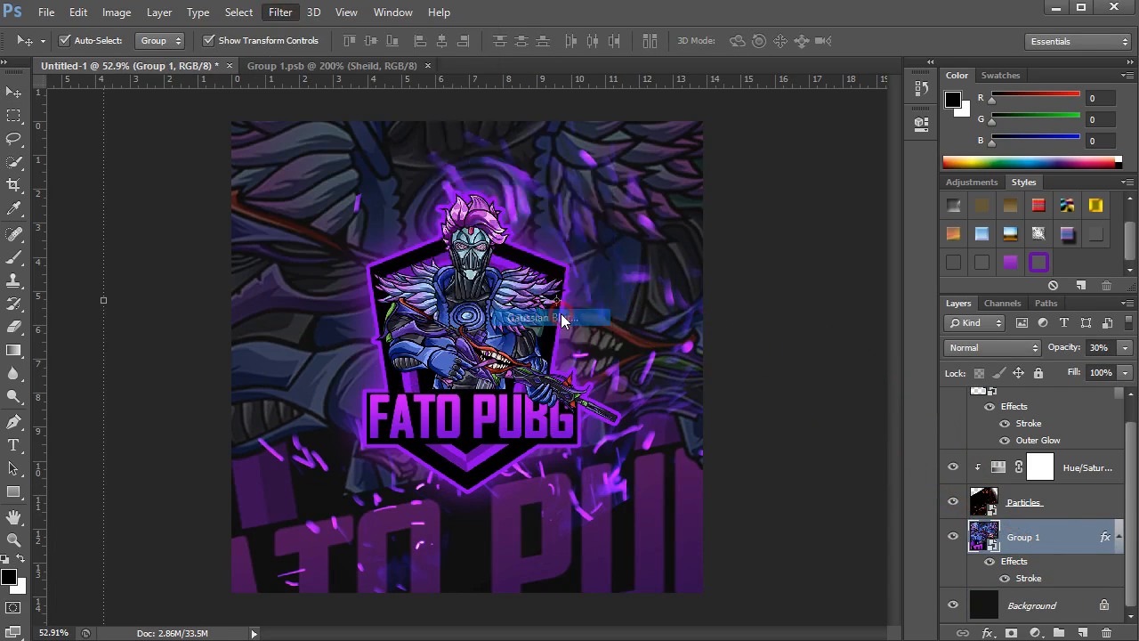
{"action": "left_click_drag", "start_coordinate": [556, 94], "coordinate": [793, 101]}
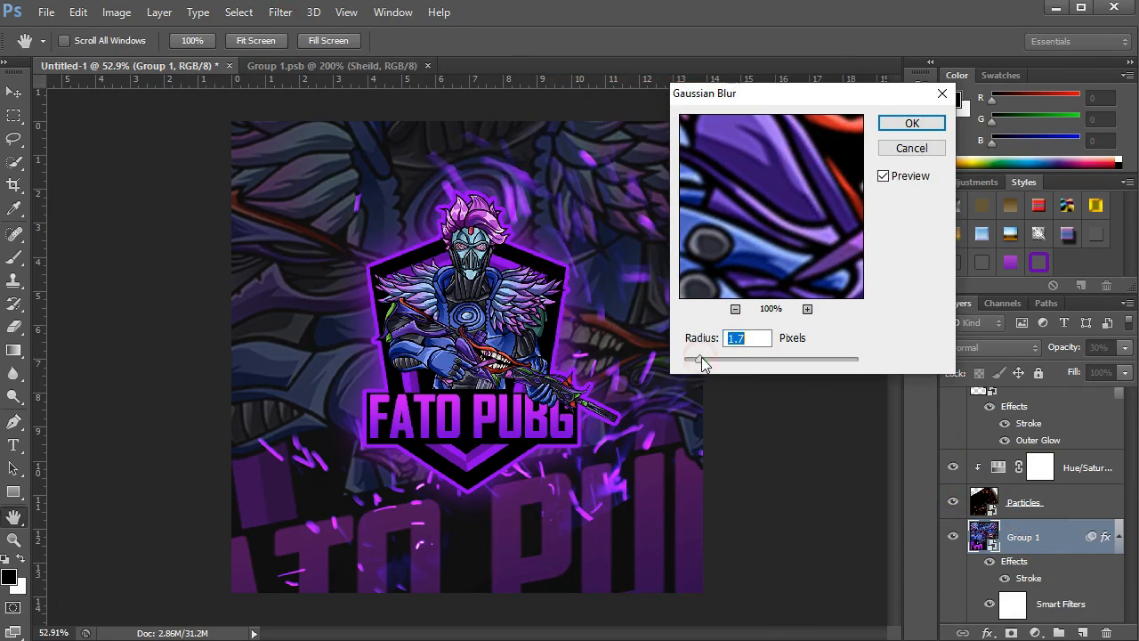
{"action": "left_click_drag", "start_coordinate": [701, 360], "coordinate": [738, 353]}
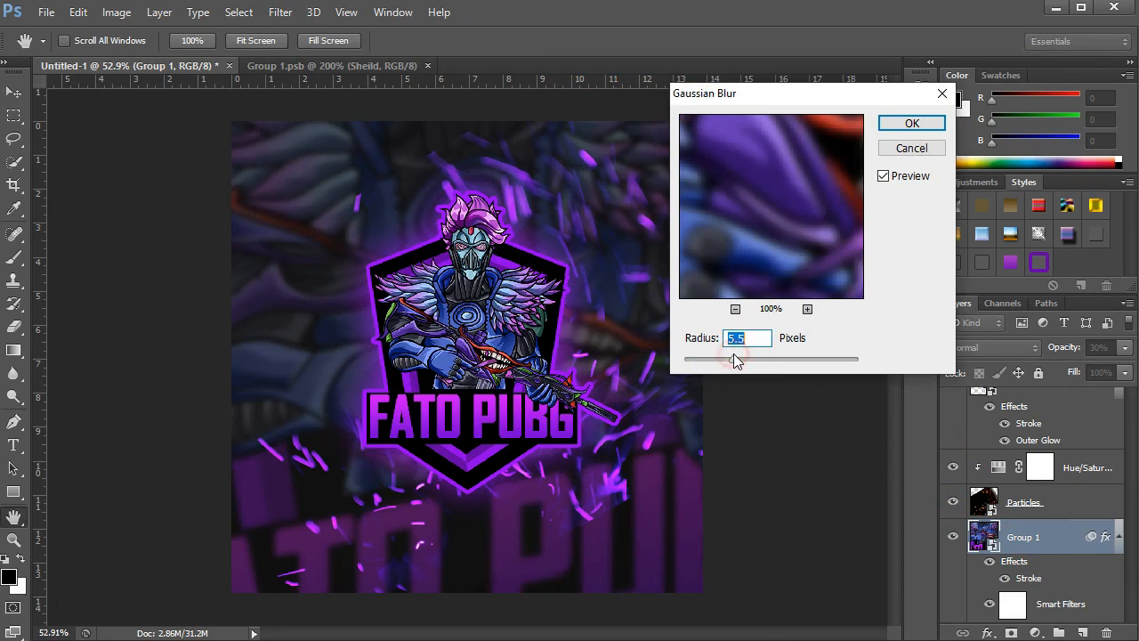
{"action": "key", "text": "Return"}
{"action": "scroll", "coordinate": [622, 386], "scroll_direction": "down", "scroll_amount": 2}
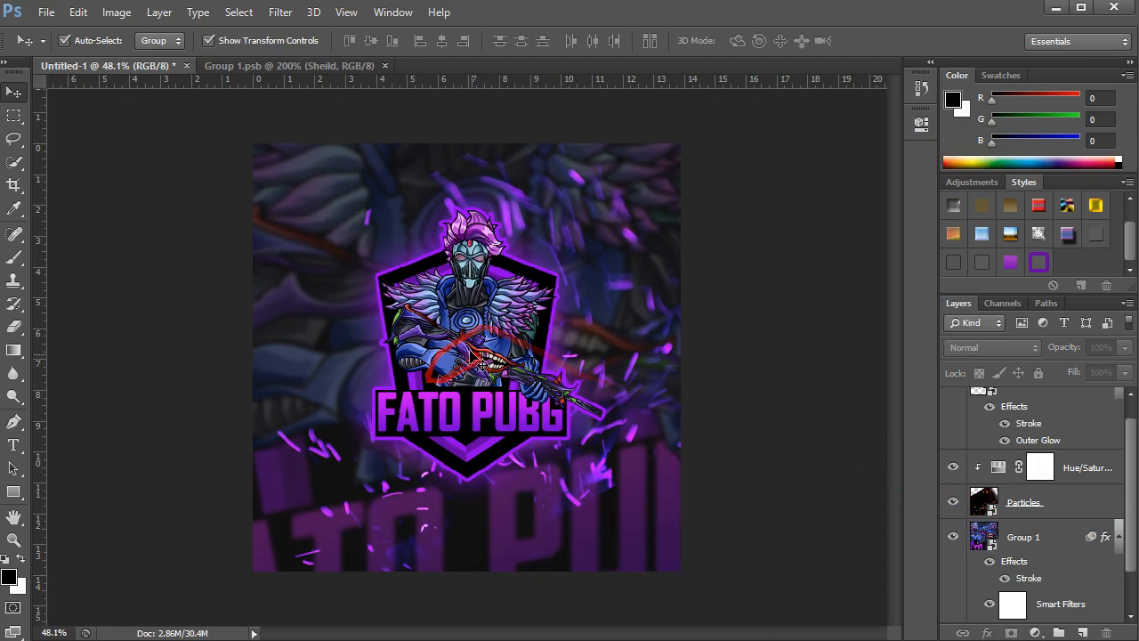
Step: Save the artwork to the Desktop as Logo.jpg and open that JPEG in Camera Raw
{"action": "left_click", "coordinate": [45, 13]}
{"action": "left_click", "coordinate": [89, 208]}
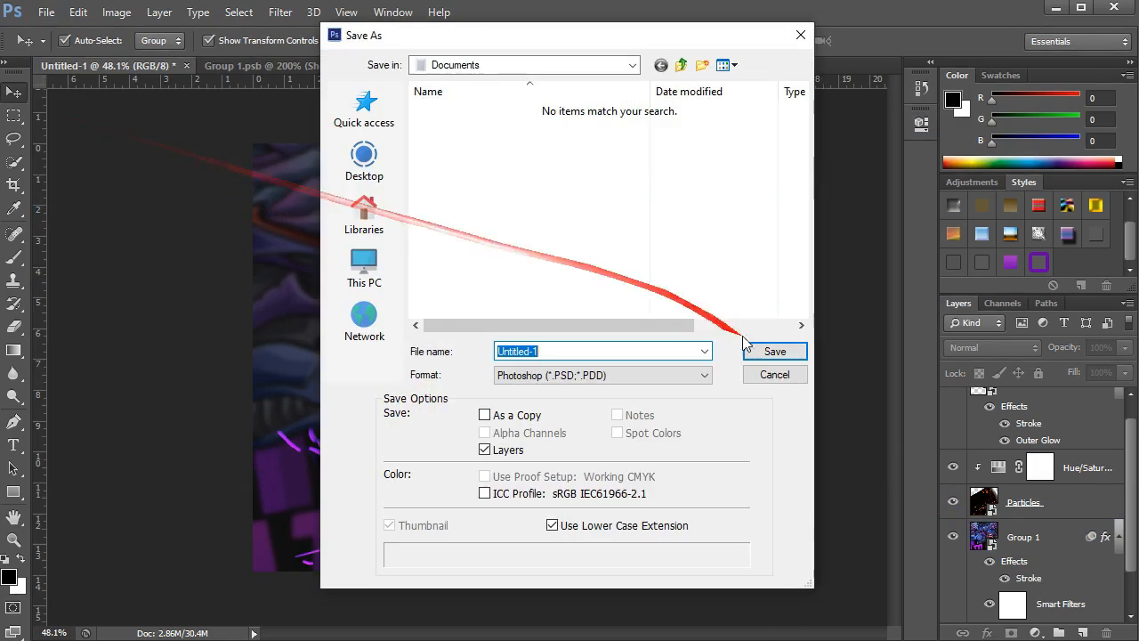
{"action": "left_click", "coordinate": [370, 168]}
{"action": "key", "text": "Return"}
{"action": "key", "text": "Return"}
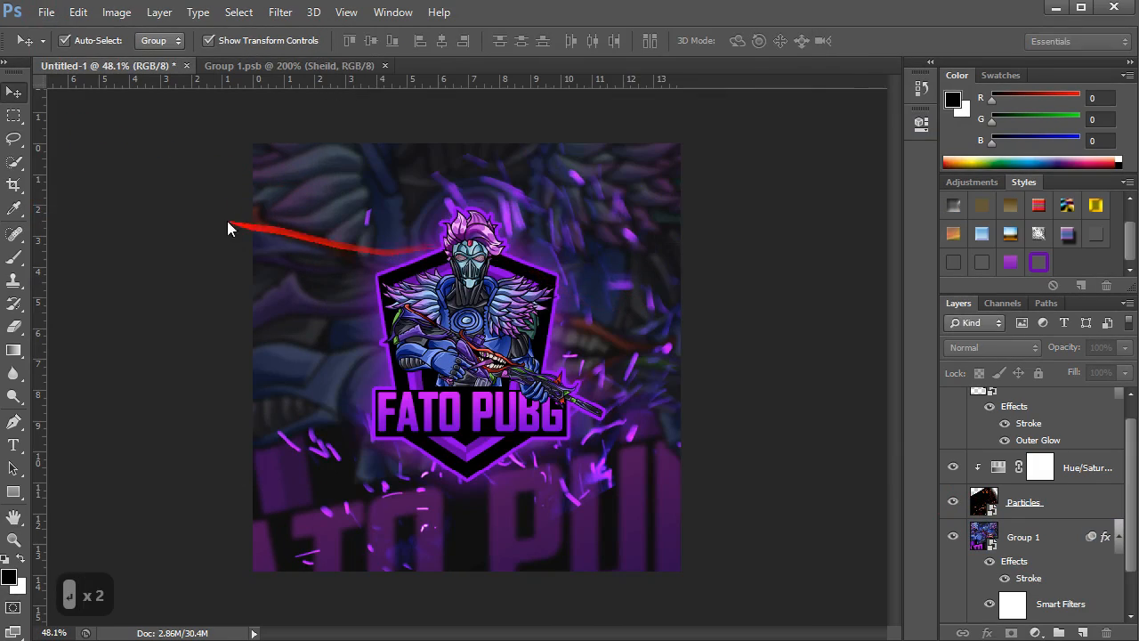
{"action": "left_click", "coordinate": [45, 12]}
{"action": "left_click", "coordinate": [117, 261]}
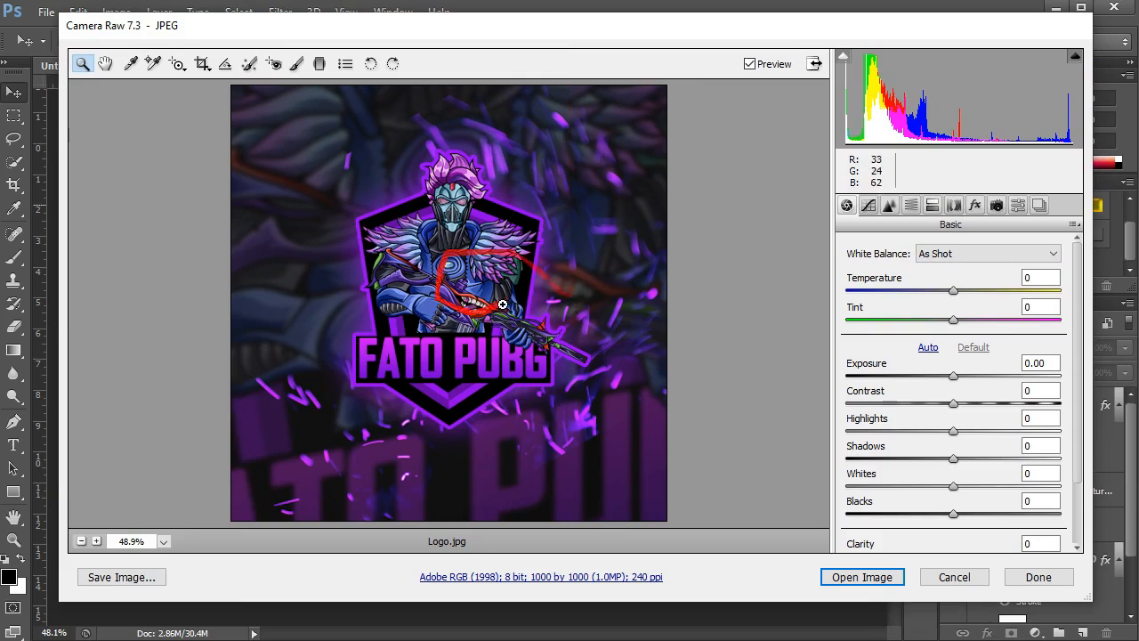
Step: Set exposure to +0.25, contrast +20, highlights -11, shadows -5, whites +32, blacks +21, clarity +43, vibrance +36 and saturation +18
{"action": "left_click_drag", "start_coordinate": [953, 376], "coordinate": [974, 416]}
{"action": "scroll", "coordinate": [974, 400], "scroll_direction": "down", "scroll_amount": 1}
{"action": "left_click_drag", "start_coordinate": [986, 420], "coordinate": [993, 506]}
{"action": "scroll", "coordinate": [976, 472], "scroll_direction": "down", "scroll_amount": 2}
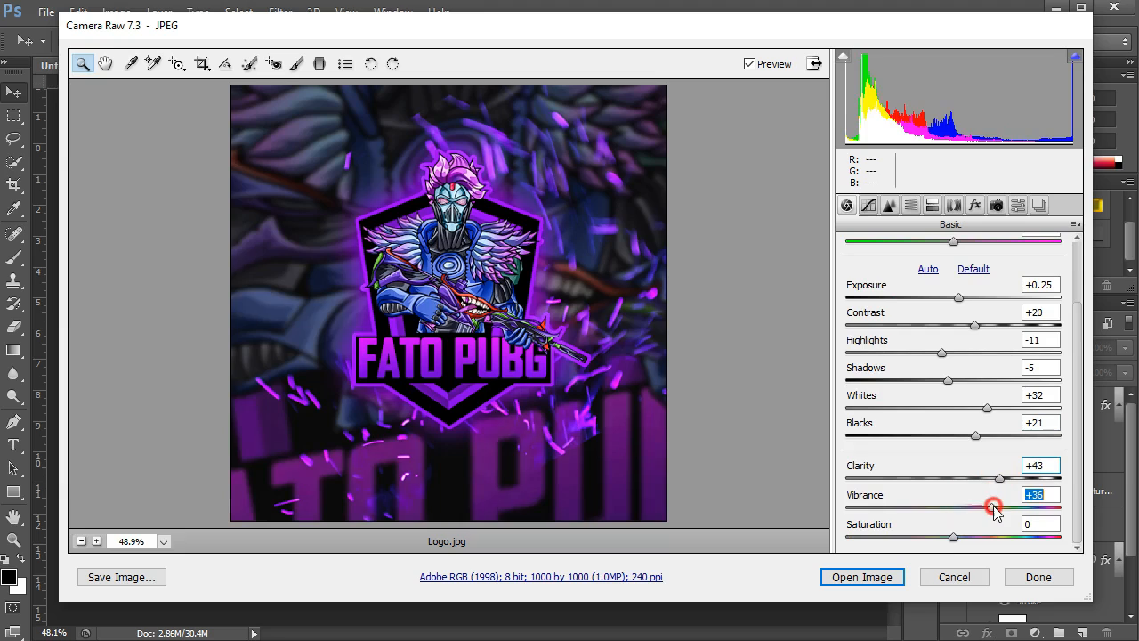
{"action": "left_click_drag", "start_coordinate": [949, 537], "coordinate": [972, 537]}
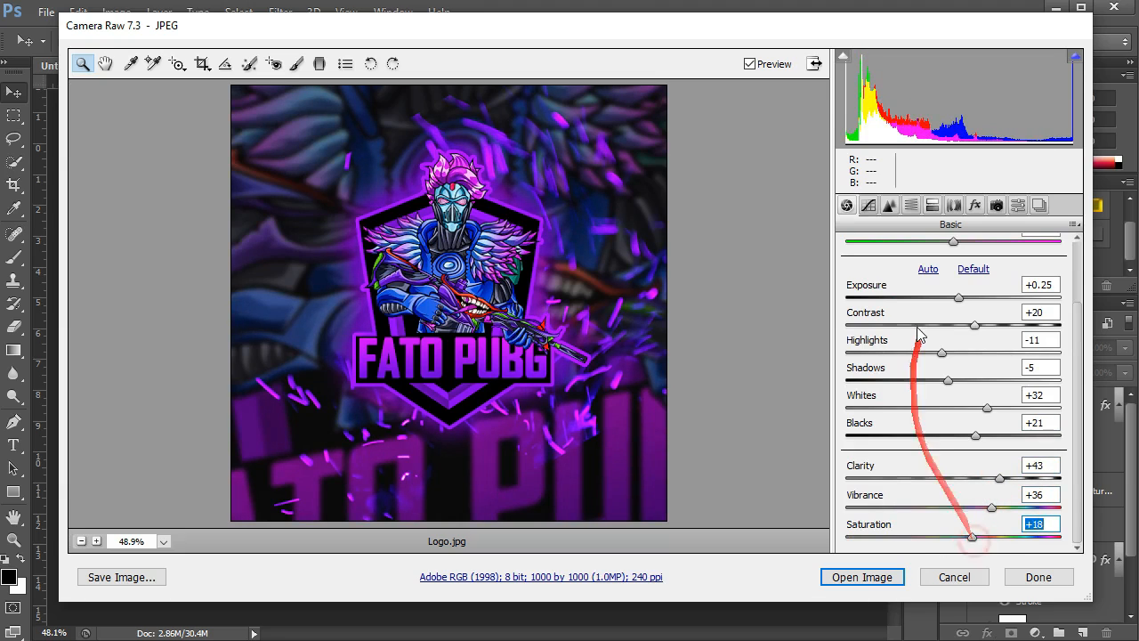
Step: Set the sharpening amount to about 20 and the hue of the purples to +20
{"action": "left_click", "coordinate": [888, 206]}
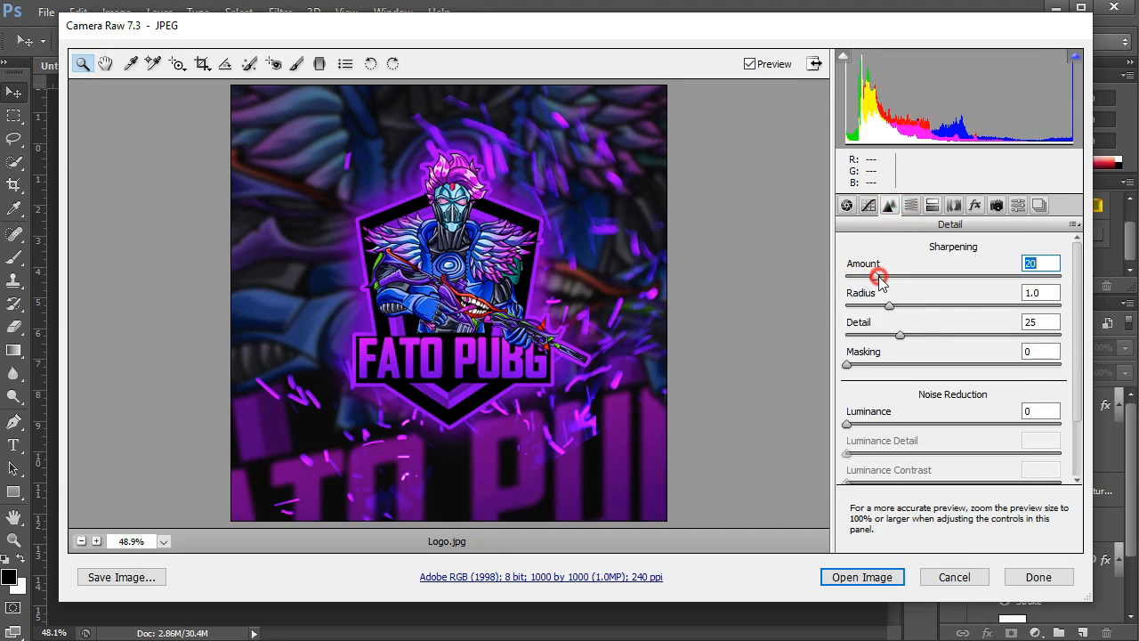
{"action": "left_click", "coordinate": [910, 206]}
{"action": "left_click", "coordinate": [942, 274]}
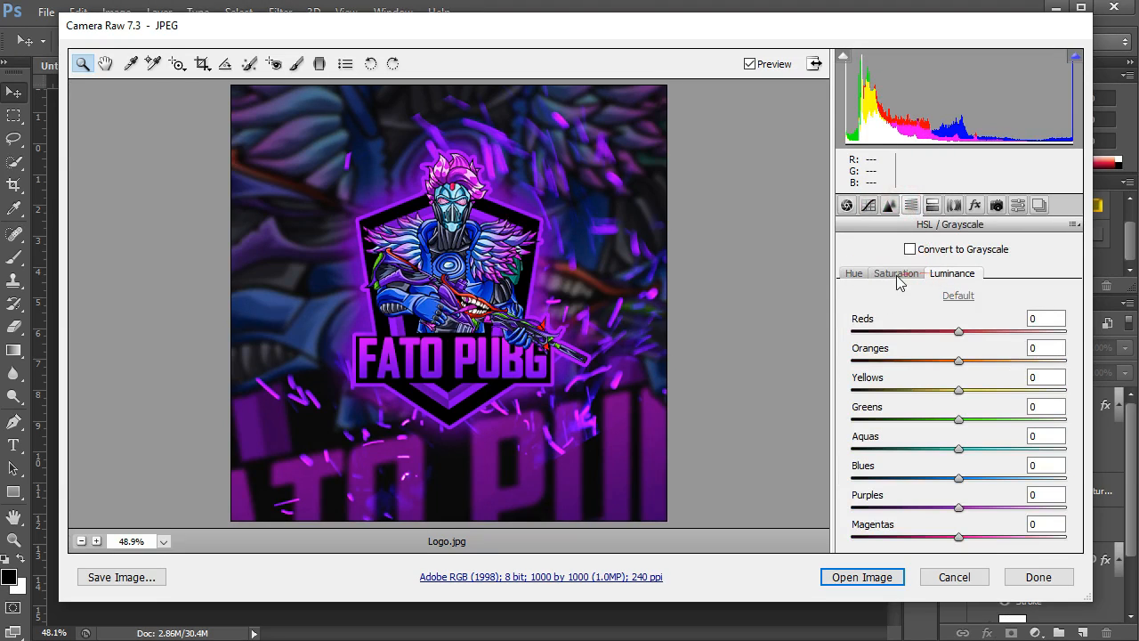
{"action": "left_click", "coordinate": [854, 273]}
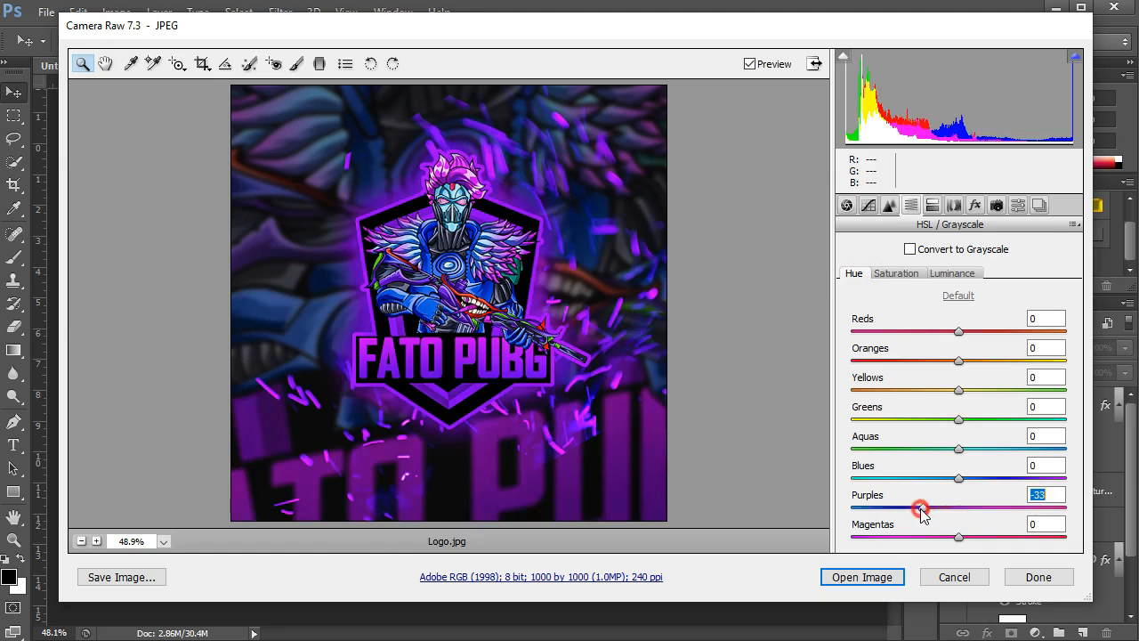
{"action": "left_click_drag", "start_coordinate": [921, 514], "coordinate": [982, 518]}
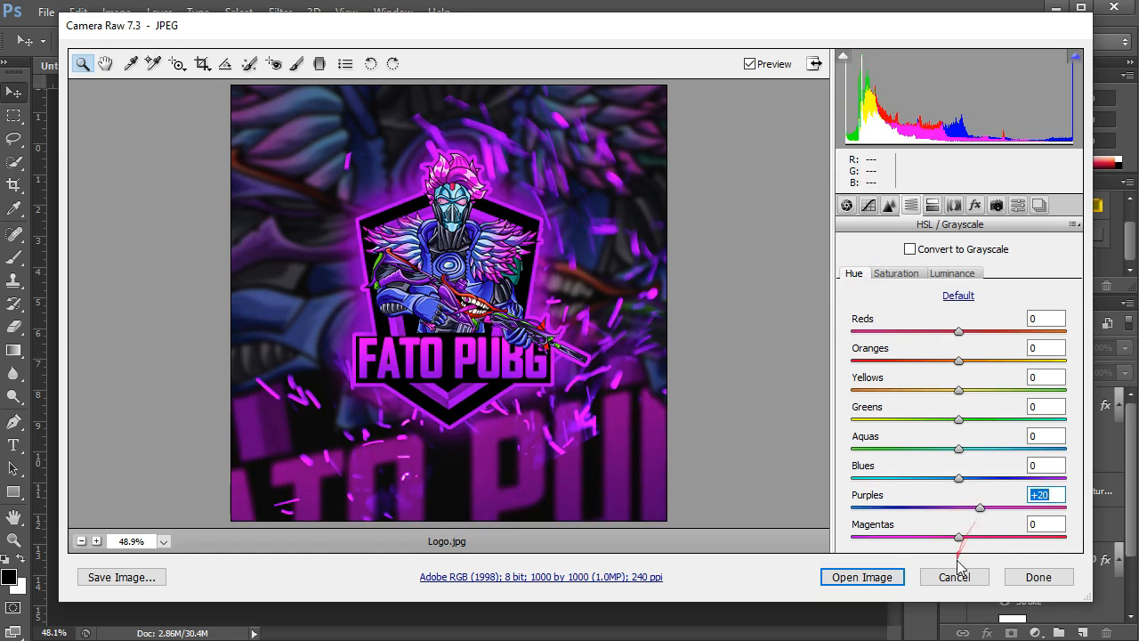
Step: Add film grain with an amount of 21 and a post-crop vignette with an amount of about -29
{"action": "left_click", "coordinate": [932, 205]}
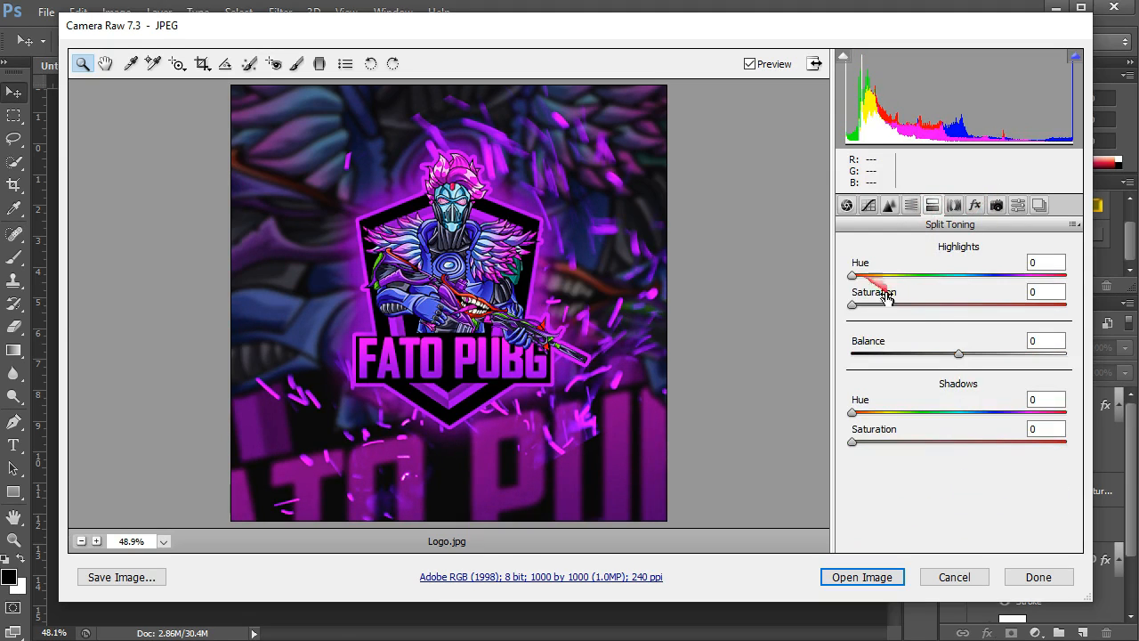
{"action": "left_click", "coordinate": [953, 205]}
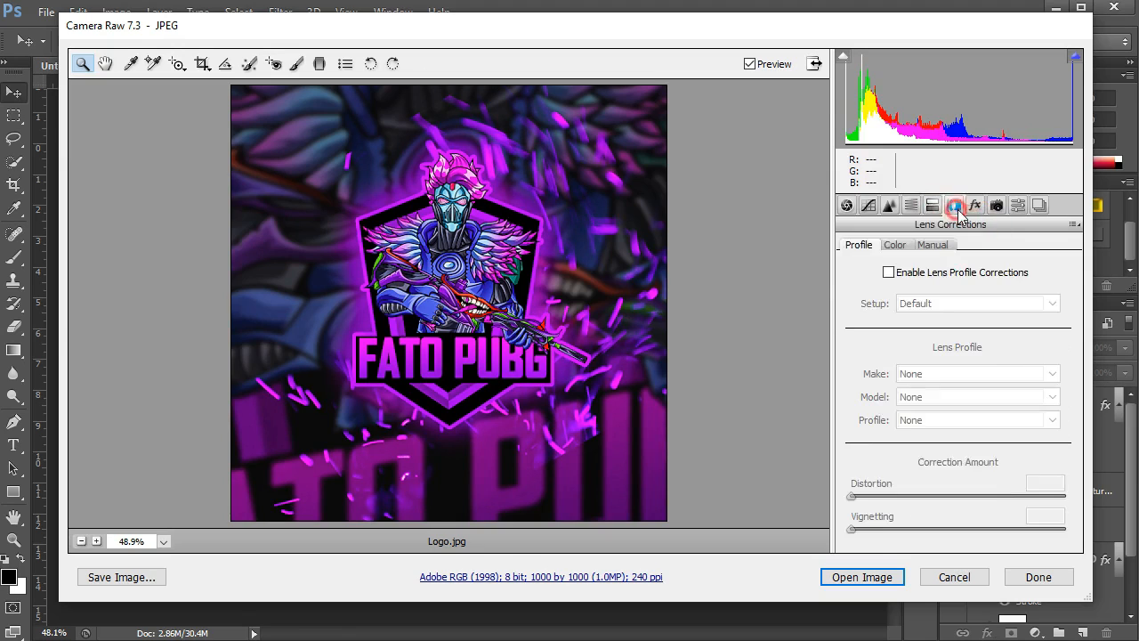
{"action": "left_click", "coordinate": [975, 206]}
{"action": "left_click_drag", "start_coordinate": [848, 280], "coordinate": [891, 281]}
{"action": "left_click_drag", "start_coordinate": [953, 434], "coordinate": [921, 436]}
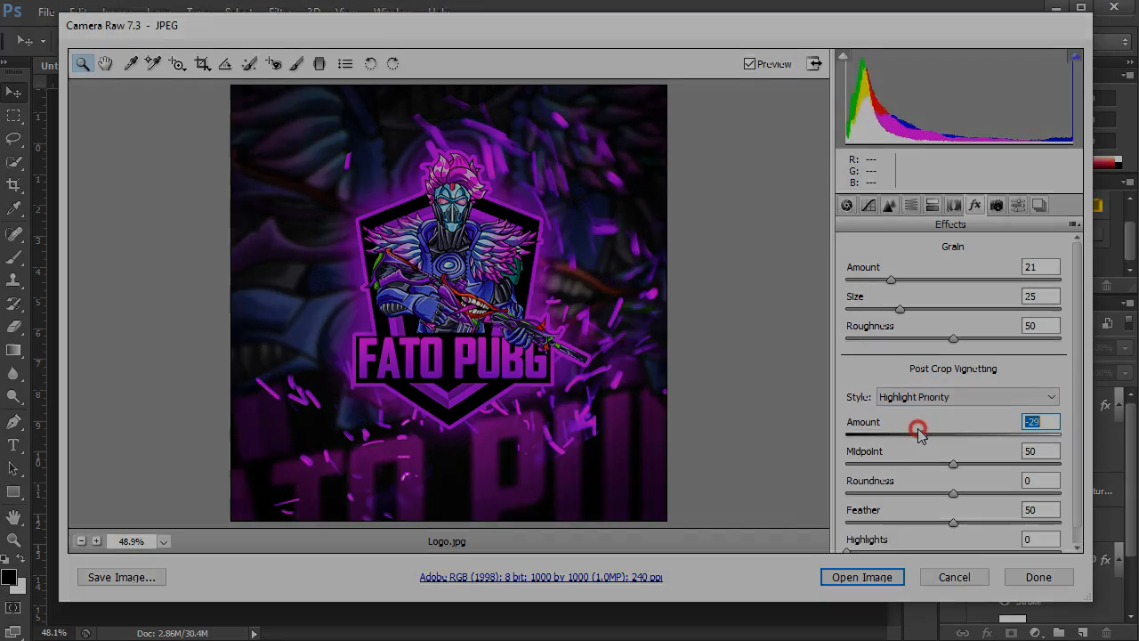